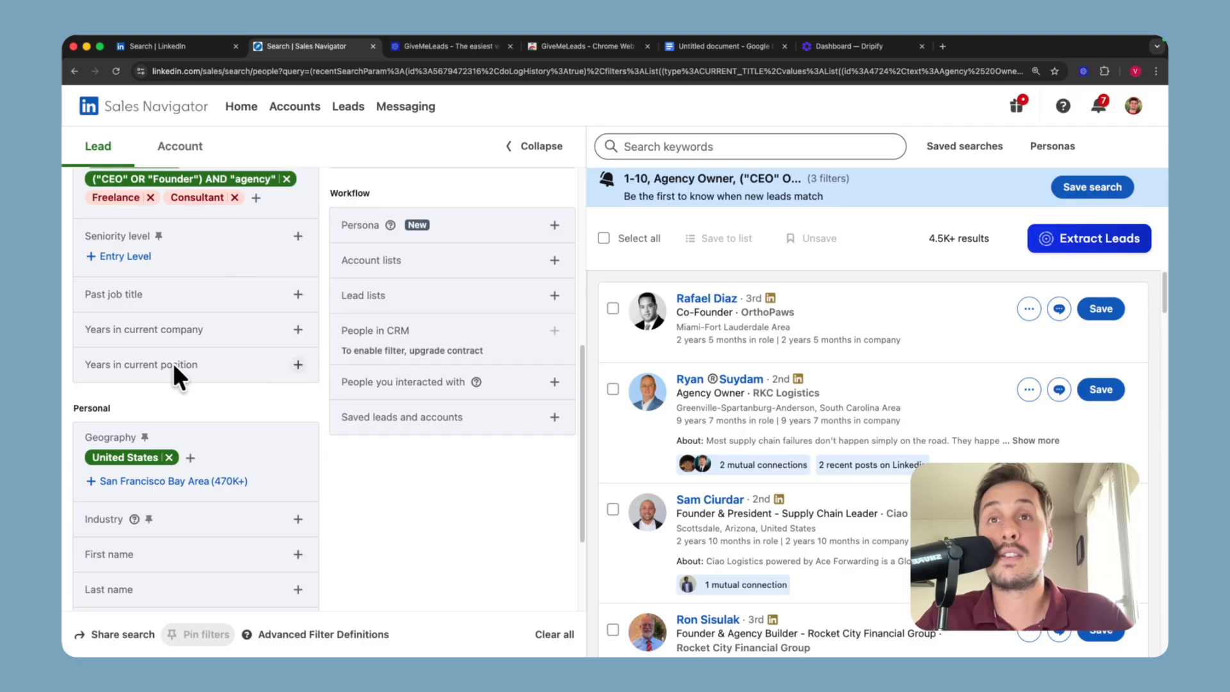
Step: Run an account search with the keywords "agency" AND ("SEO" OR "GEO")
left_click(173, 362)
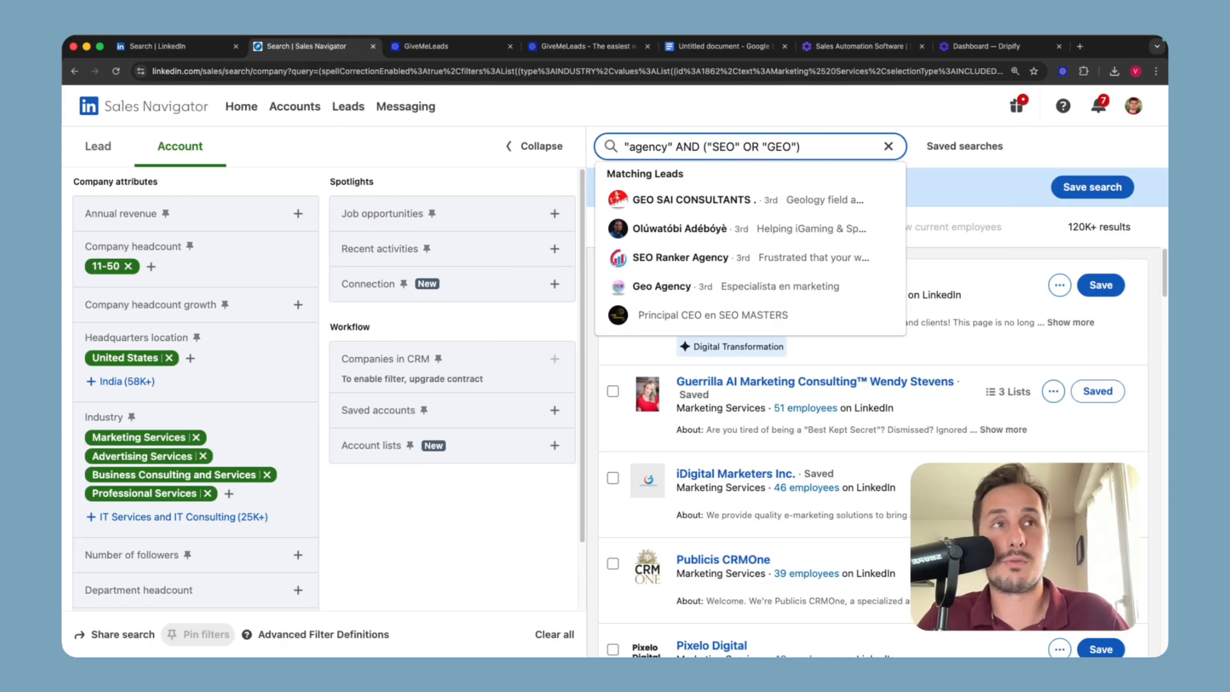
key("Return")
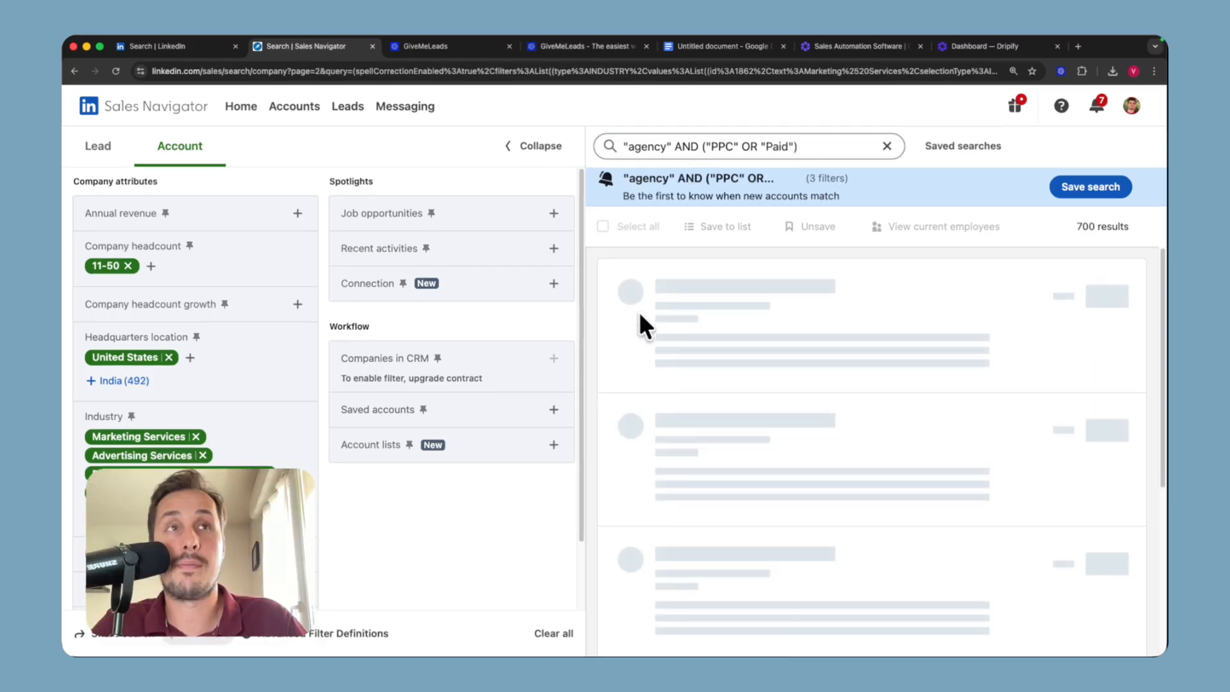
Step: Select all accounts on the current results page and save them to the Paid ads agencies list
left_click(602, 226)
left_click(726, 228)
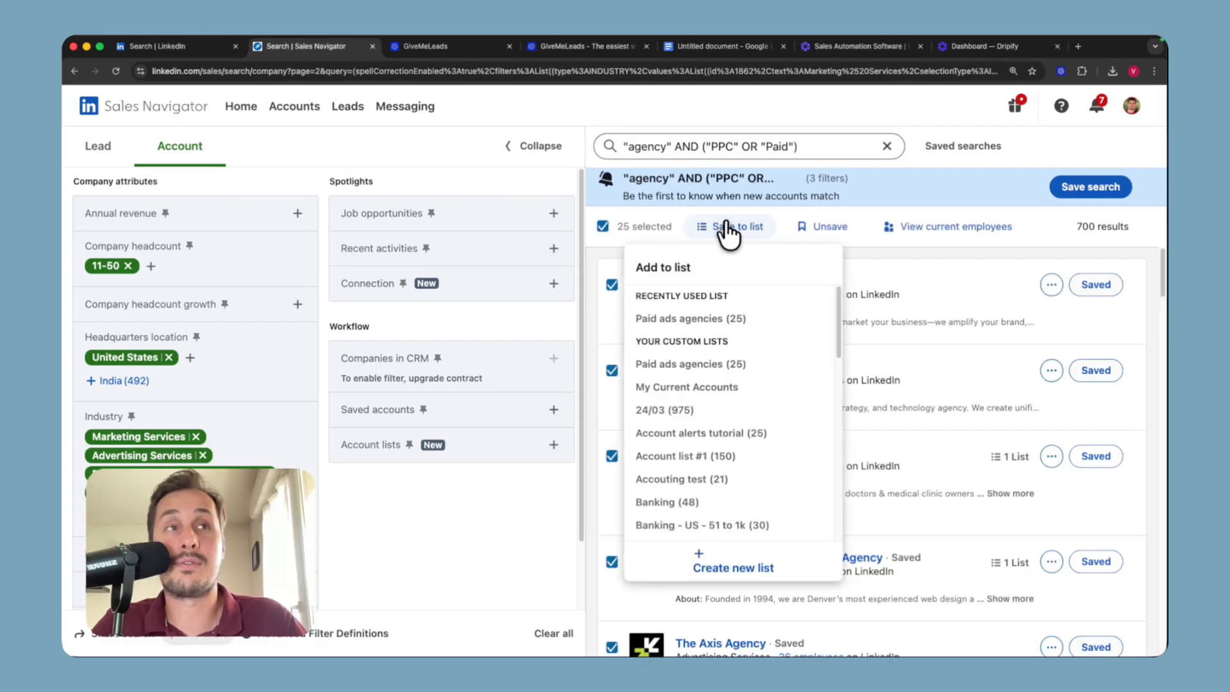
left_click(682, 319)
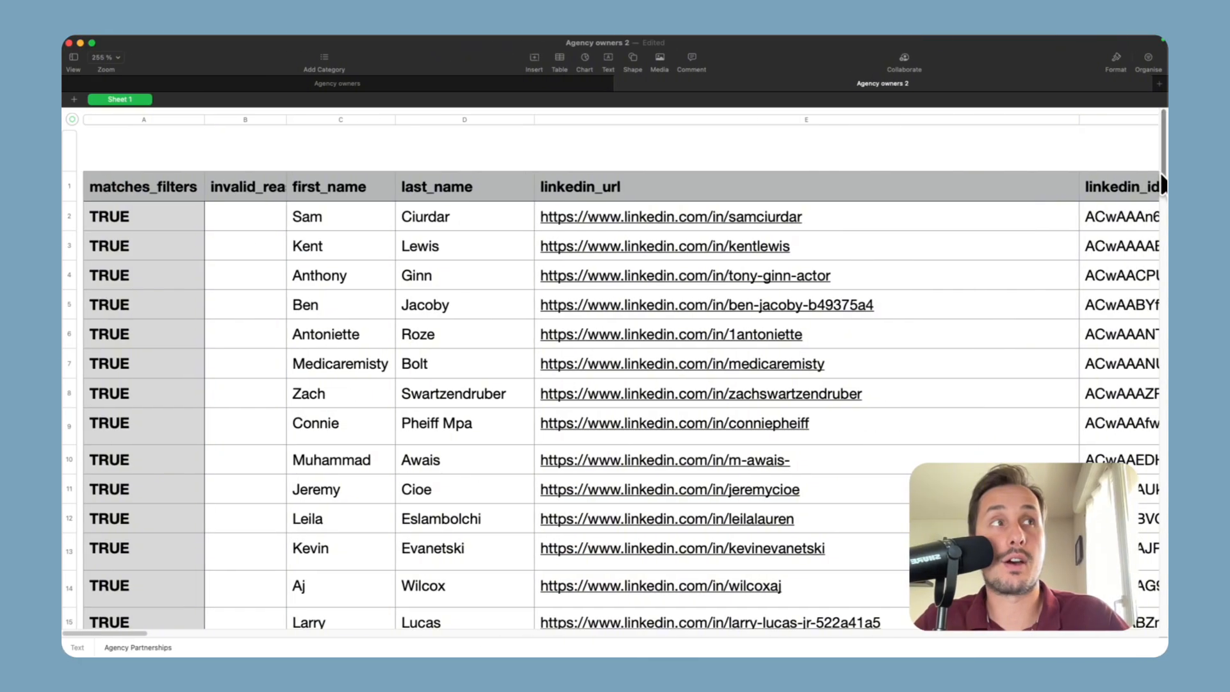
Step: Examine the columns of the exported Agency owners 2 spreadsheet, from the first and last names to the LinkedIn URLs and IDs
mouse_move(1156, 147)
left_mouse_down()
mouse_move(1161, 560)
mouse_move(1159, 127)
left_mouse_up()
left_click(71, 386)
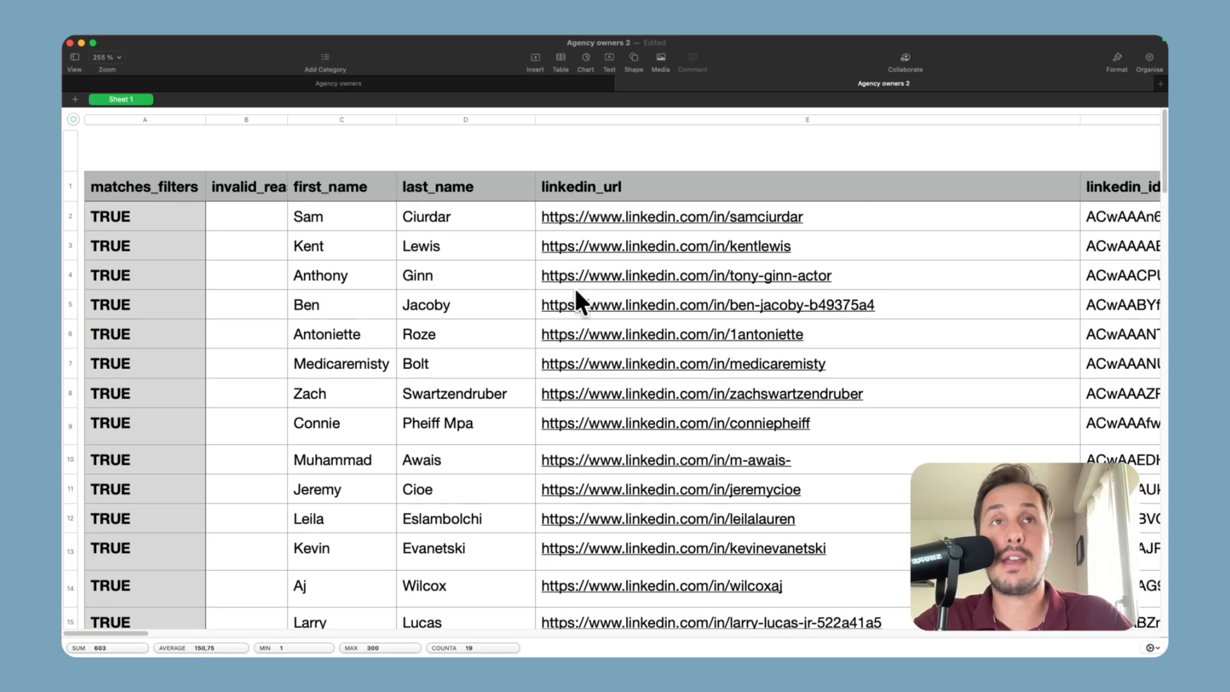
left_click(326, 184)
scroll(328, 186, "right", 2)
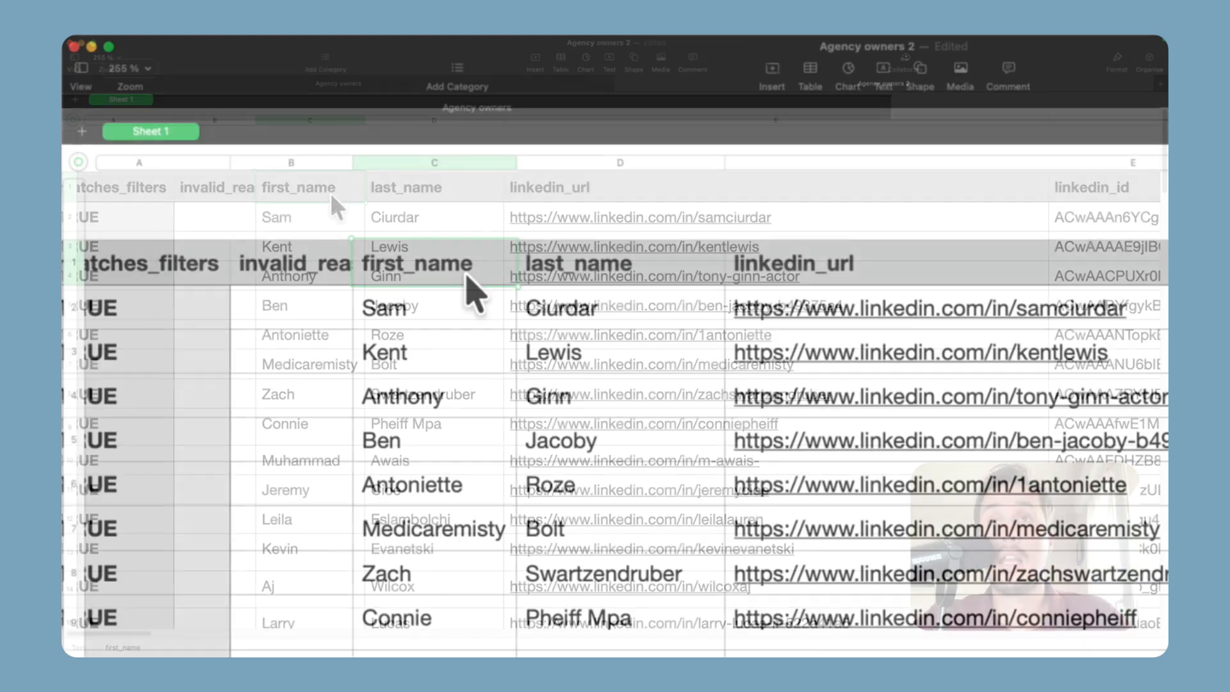
scroll(431, 275, "right", 10)
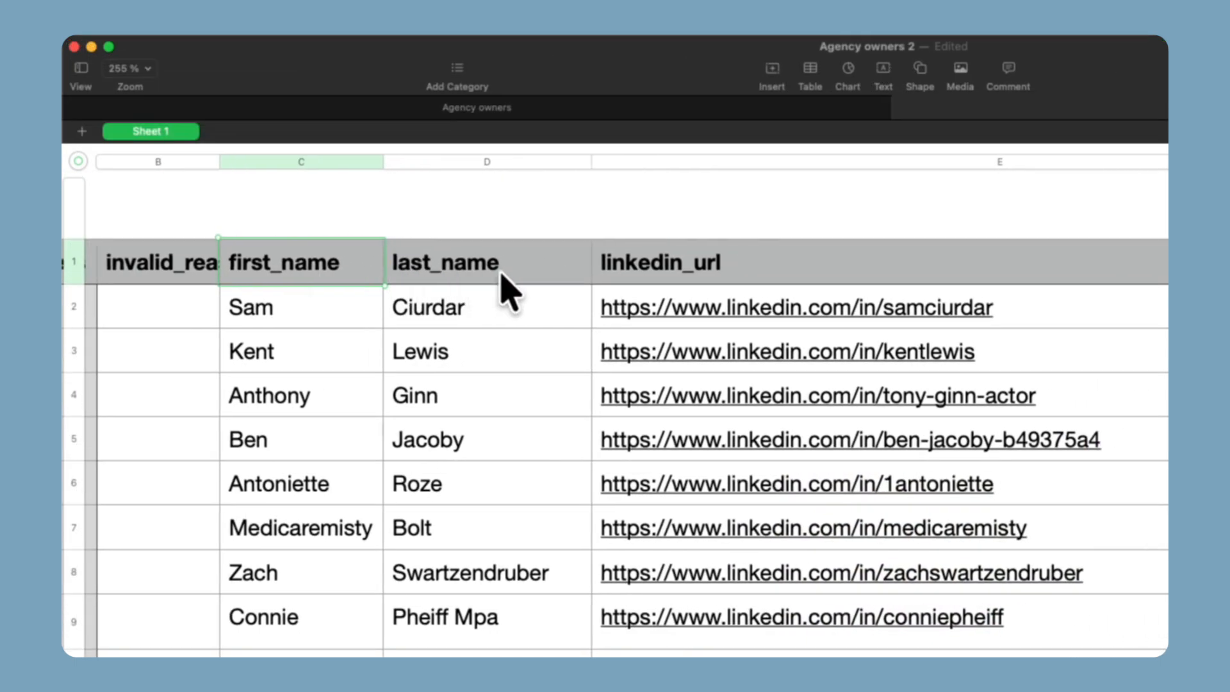
scroll(580, 276, "right", 4)
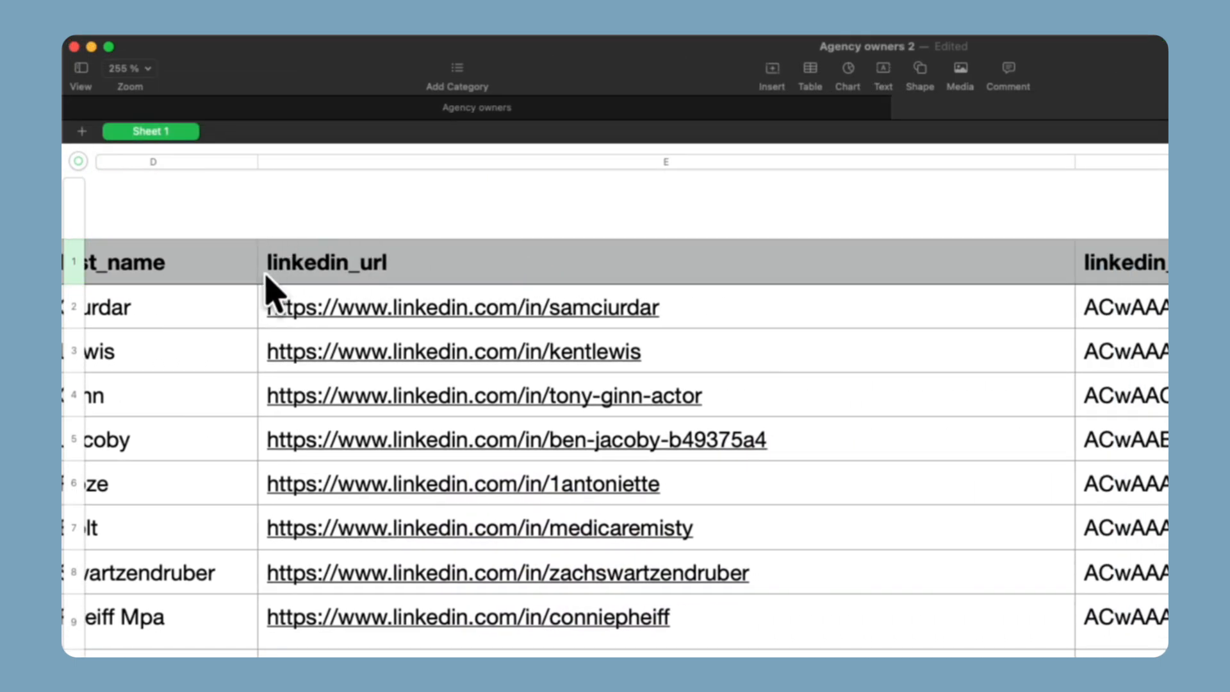
scroll(330, 321, "right", 20)
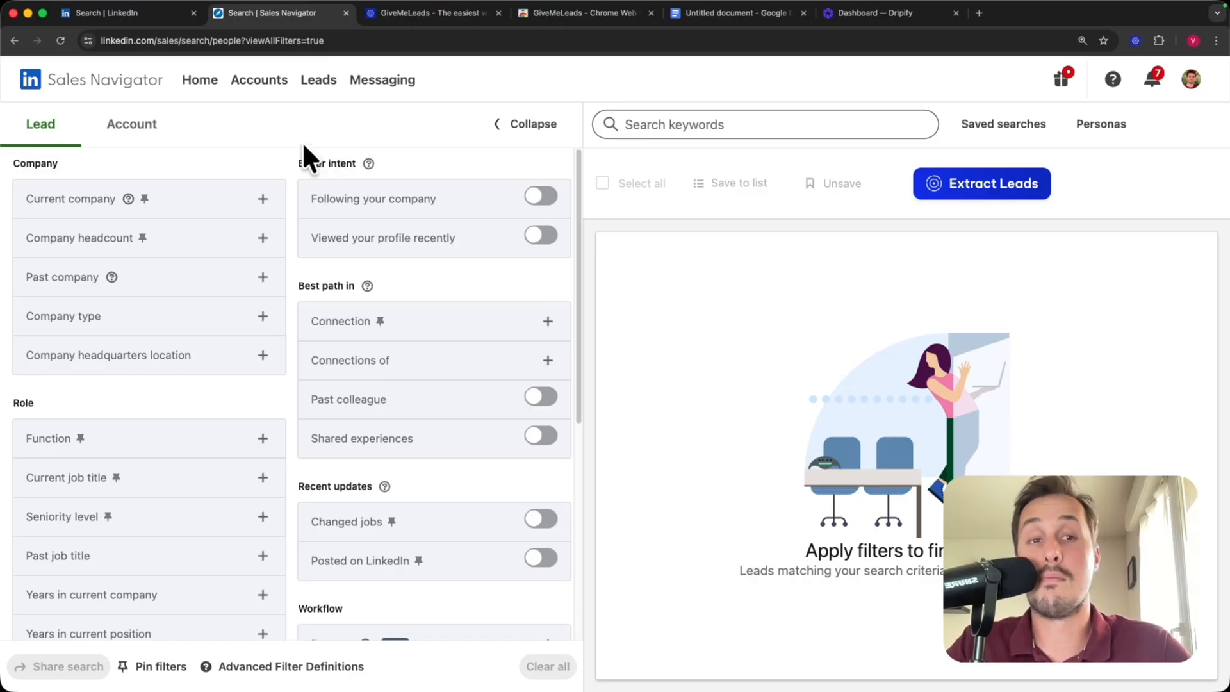
Step: Switch to the regular LinkedIn people search for SEO Agency and examine its full set of people filters
left_click(122, 12)
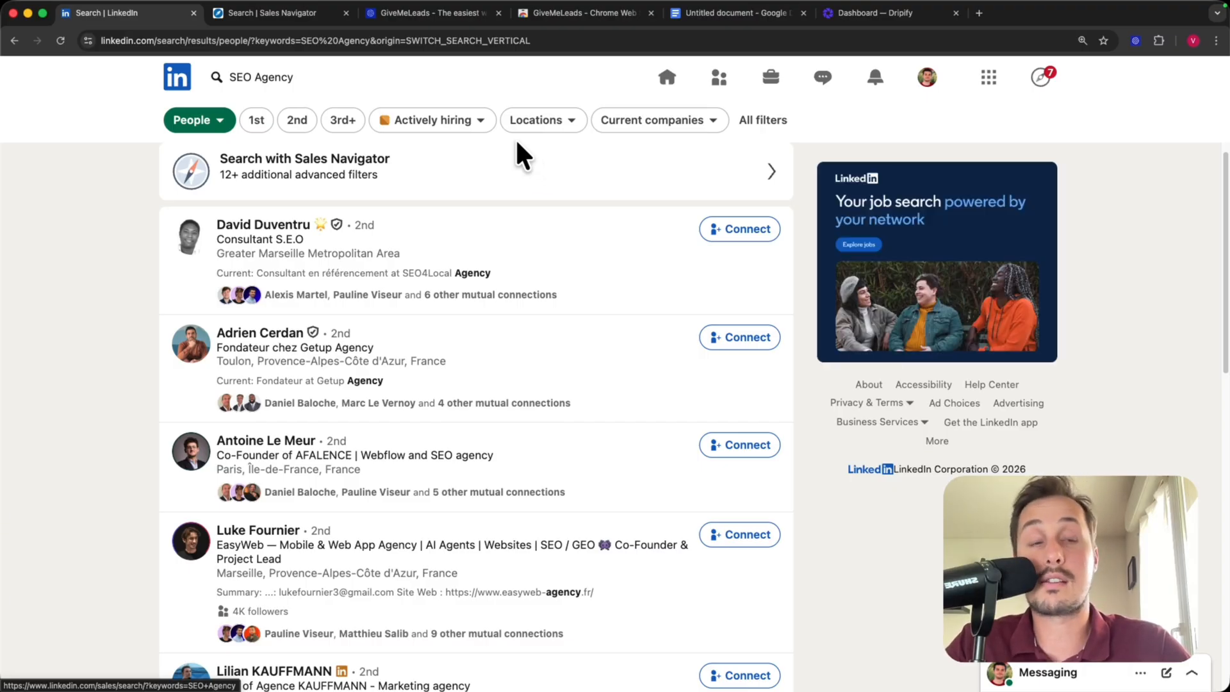
left_click(320, 75)
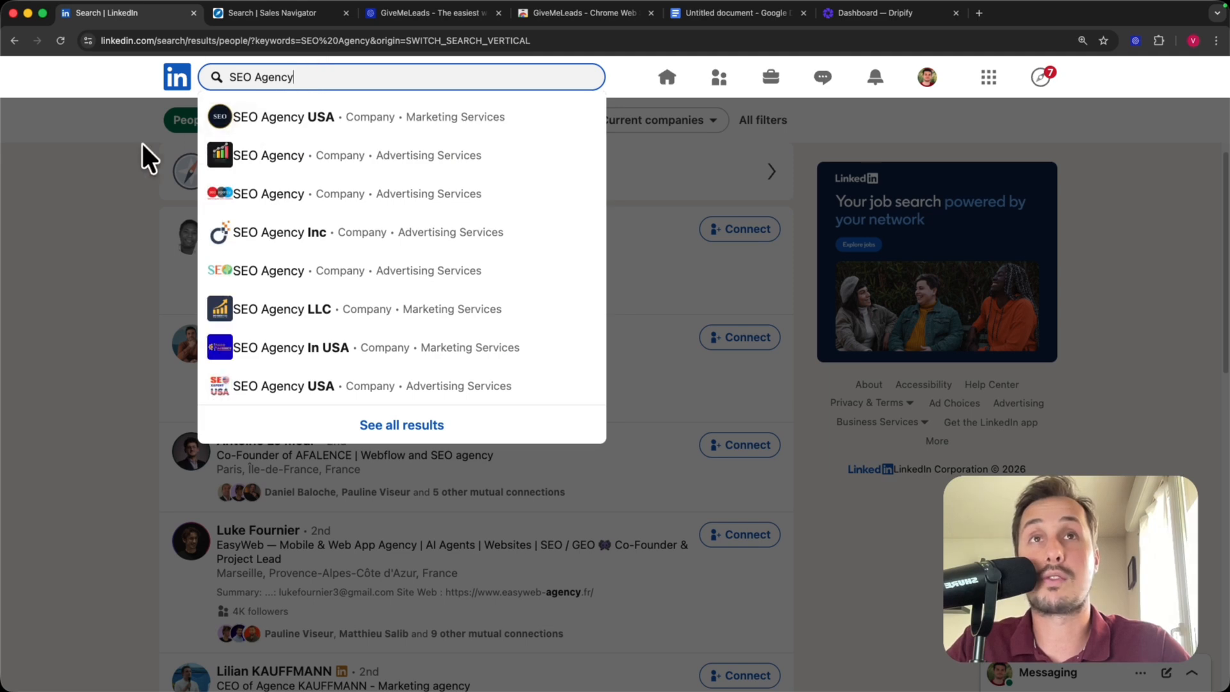
left_click(116, 191)
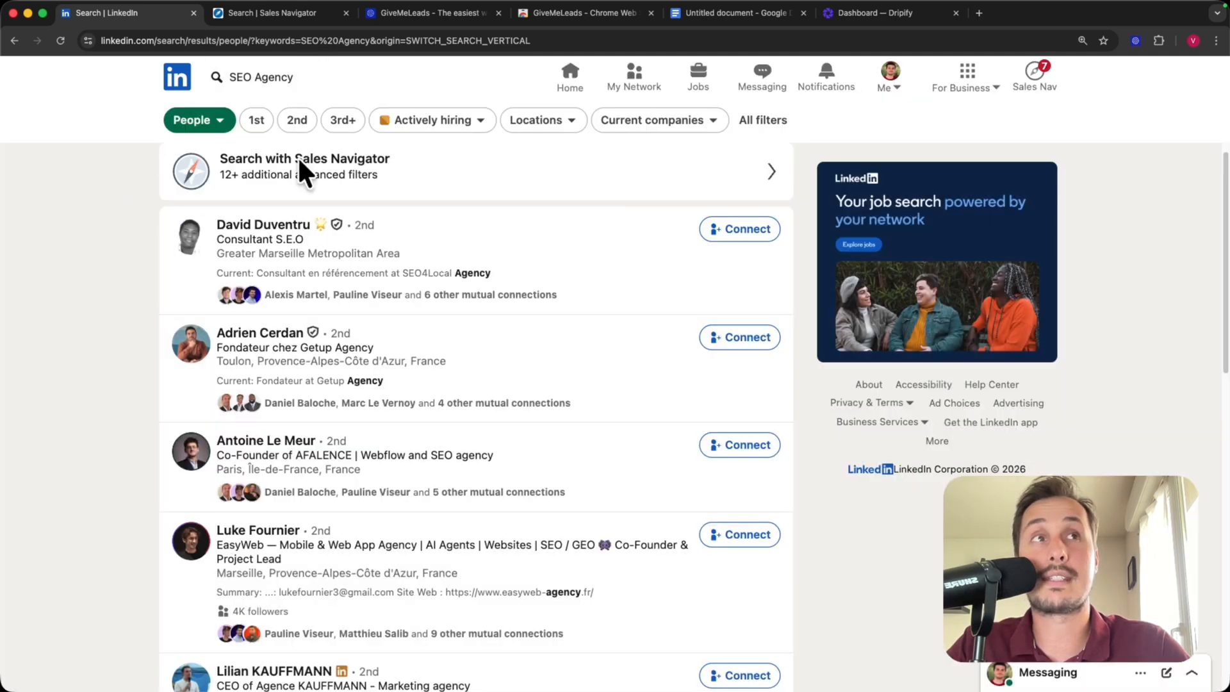
left_click(765, 119)
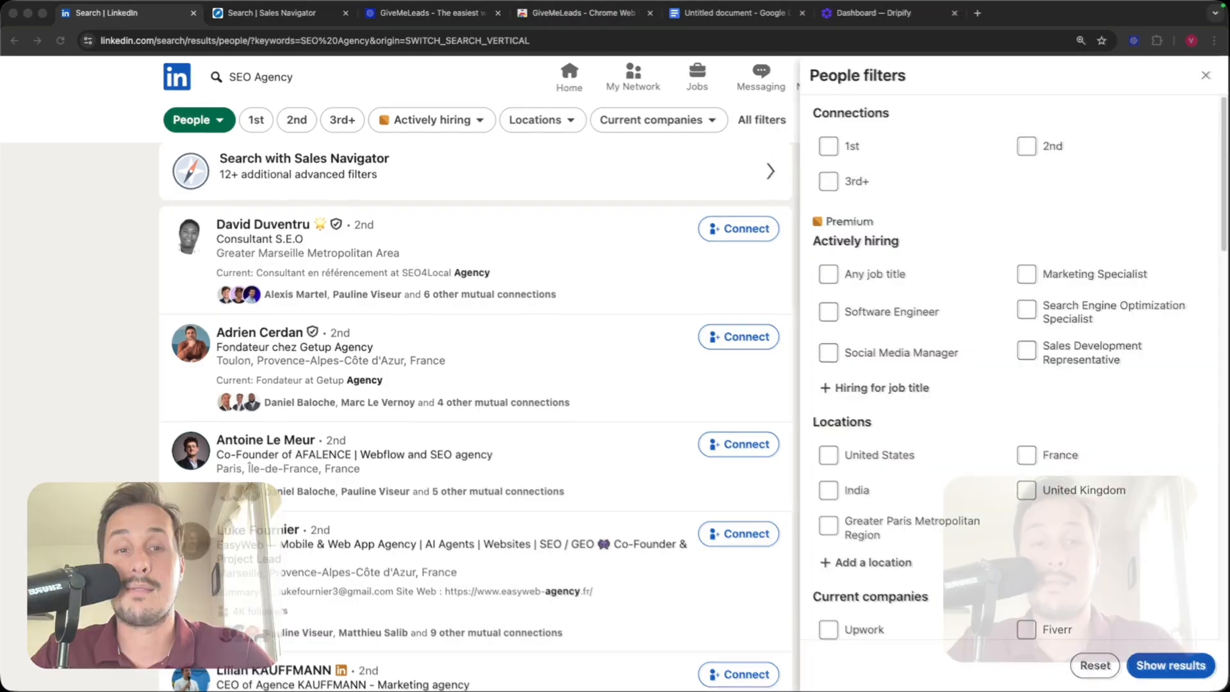
scroll(957, 295, "down", 8)
scroll(954, 305, "down", 10)
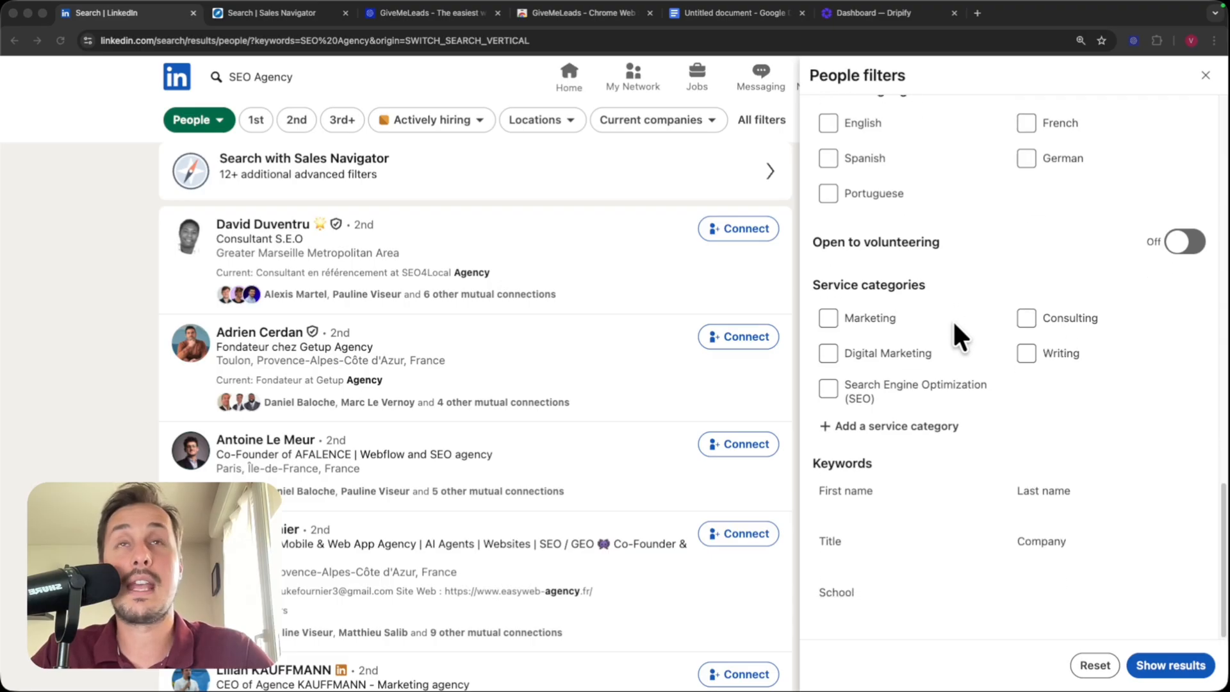
Step: Switch to the Sales Navigator lead search and review the available lead filters
left_click(276, 13)
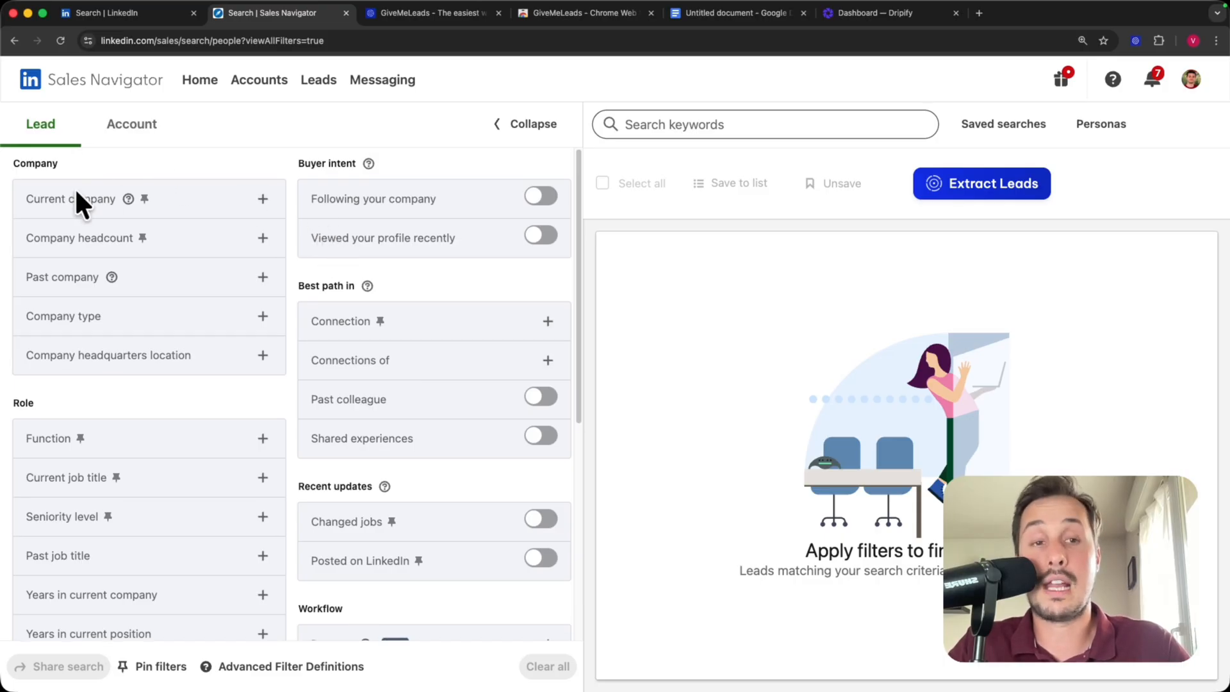
scroll(456, 574, "down", 5)
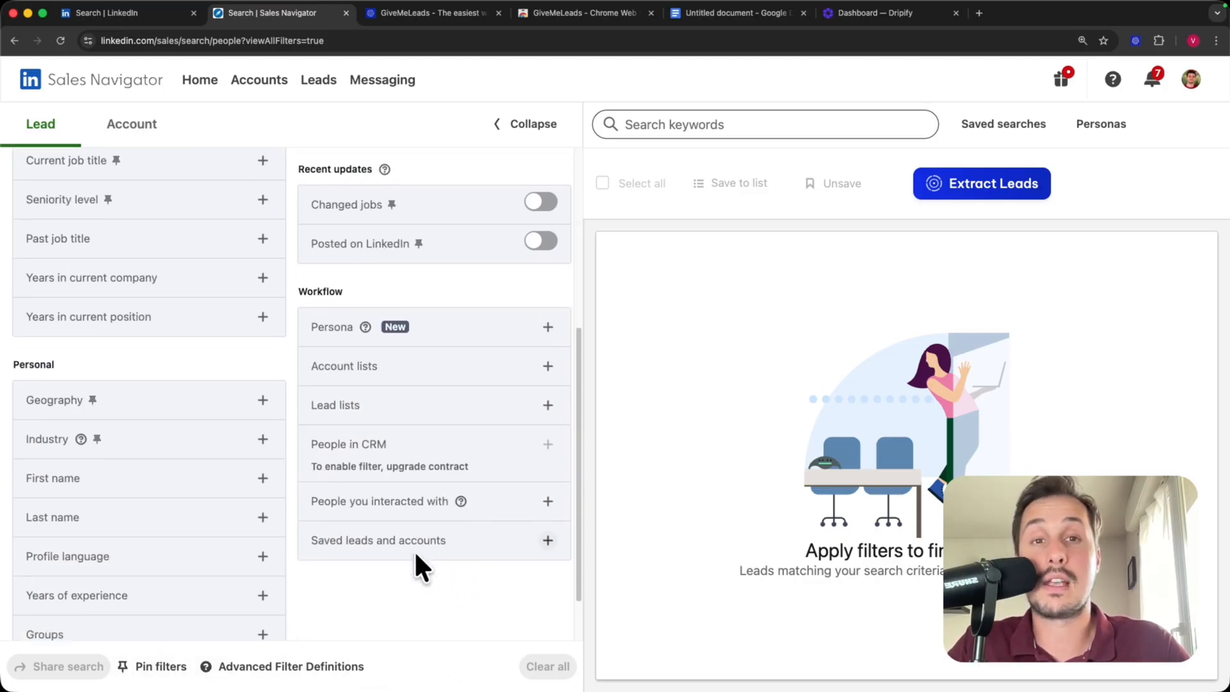
scroll(423, 561, "up", 6)
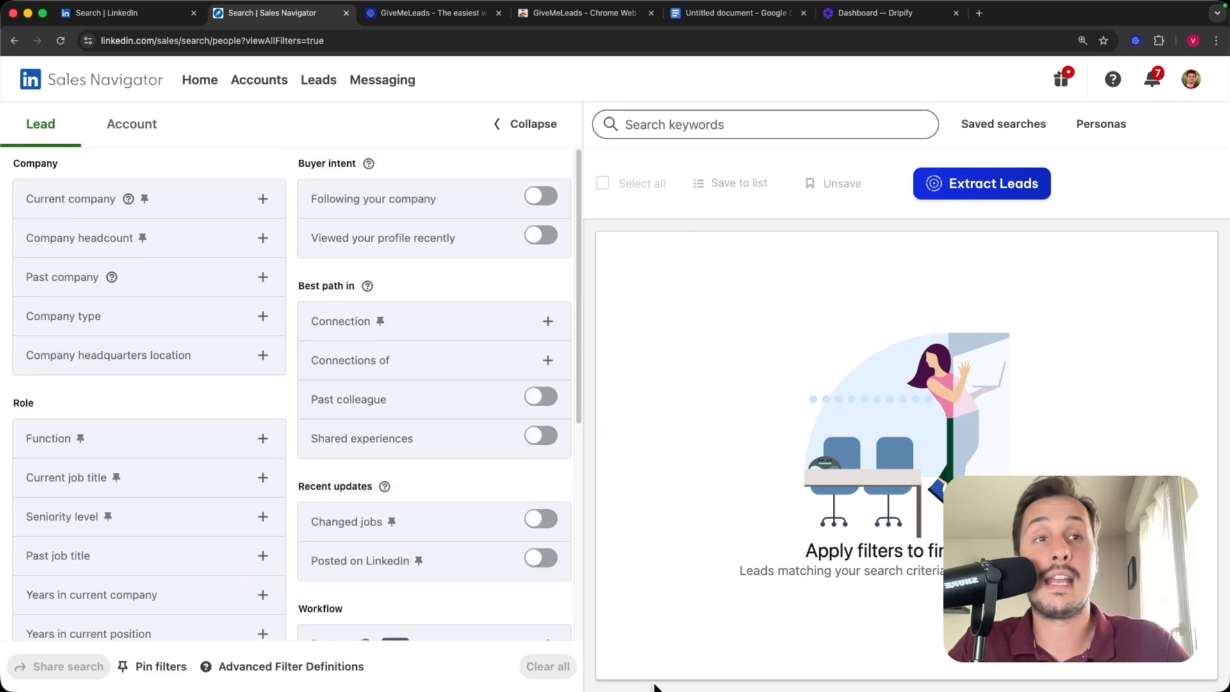
scroll(280, 339, "down", 1)
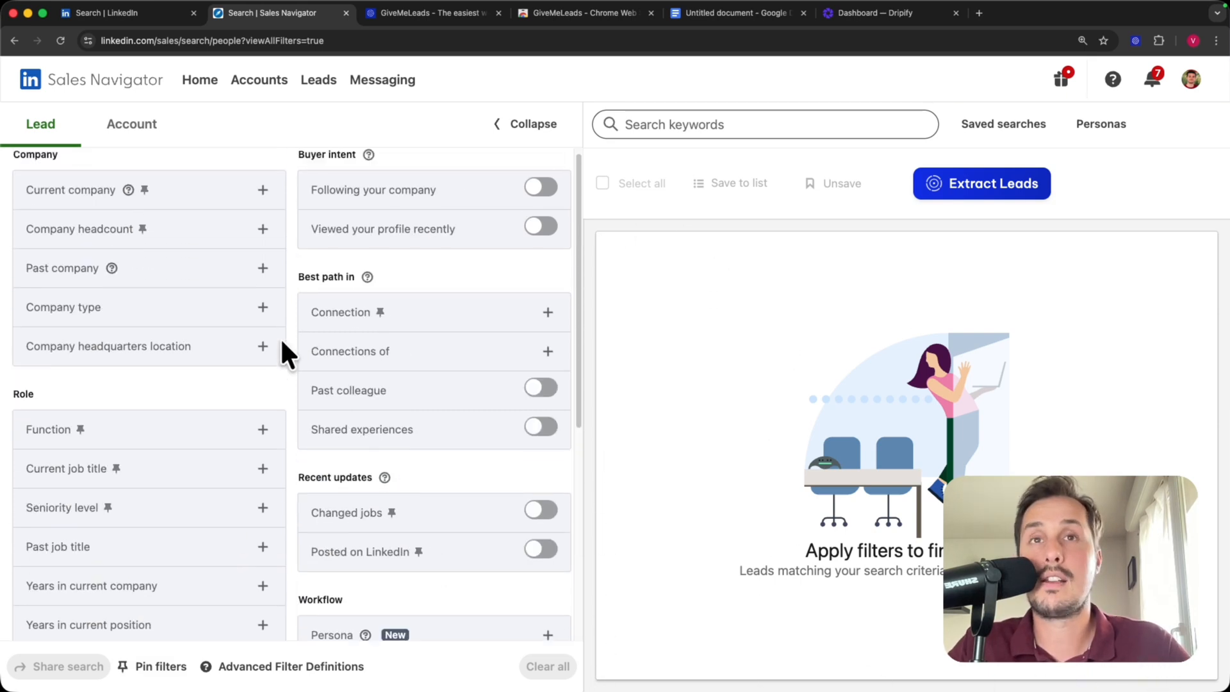
scroll(281, 340, "up", 1)
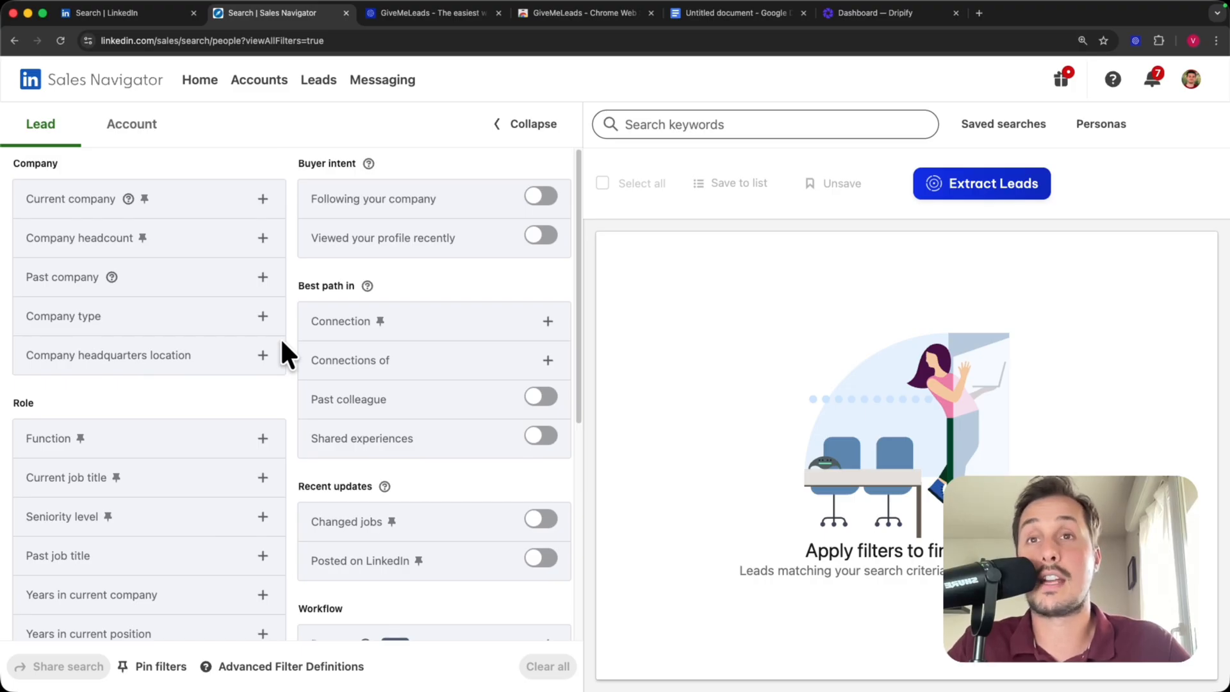
Step: Include Agency Owner and the Boolean title ("CEO" OR "Founder") AND "agency" in the current job title filter
scroll(282, 343, "down", 2)
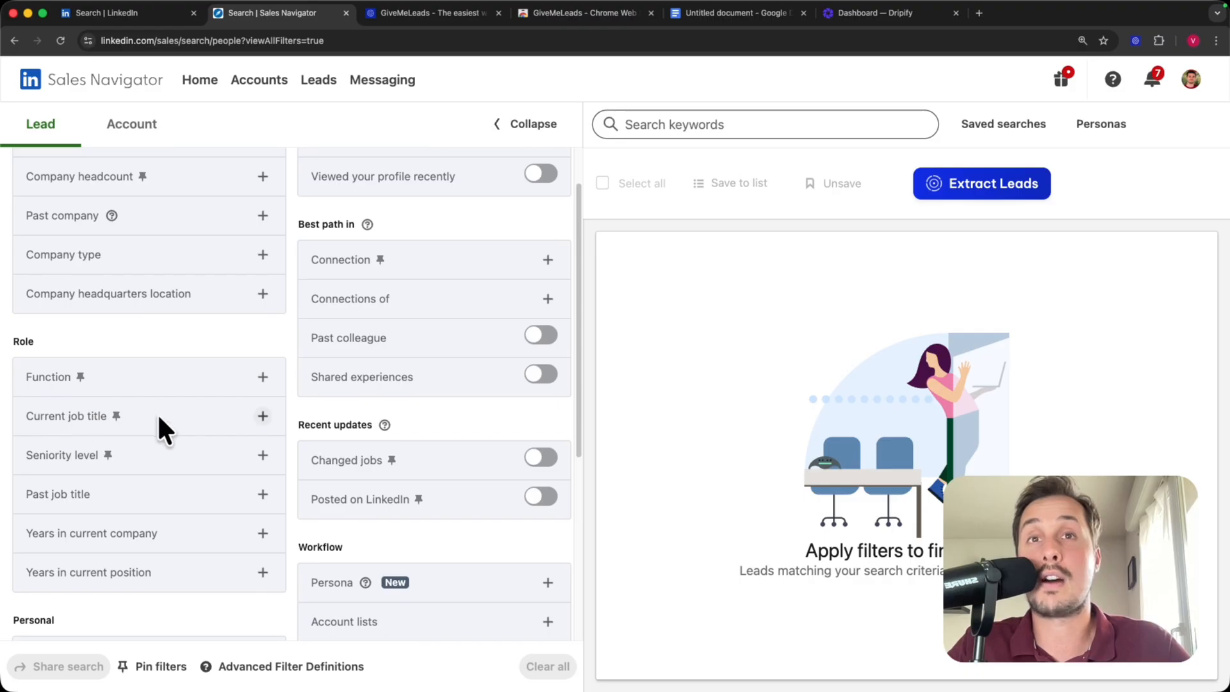
left_click(264, 415)
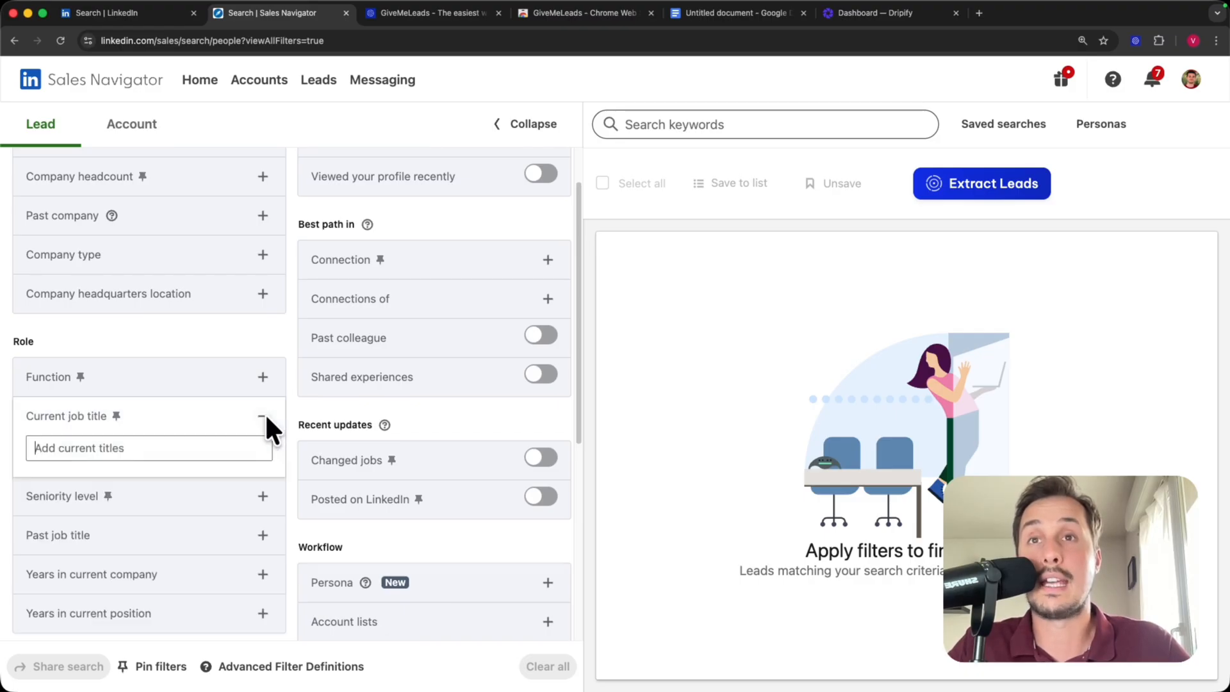
type("agency")
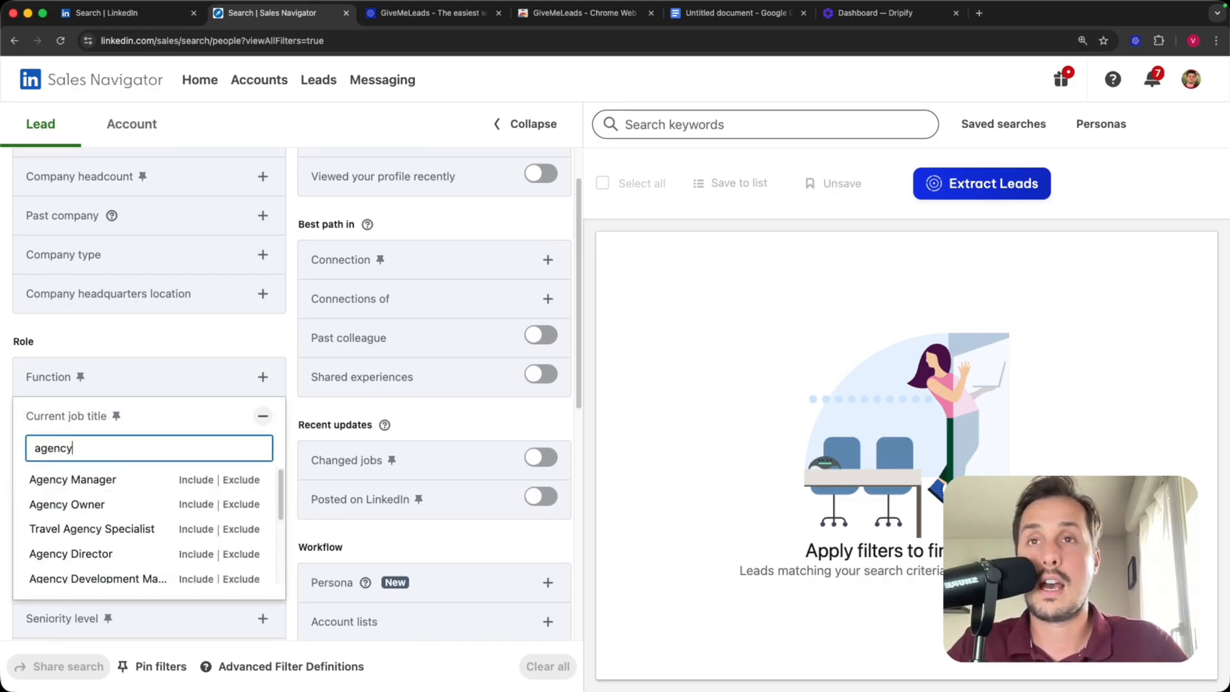
left_click(191, 505)
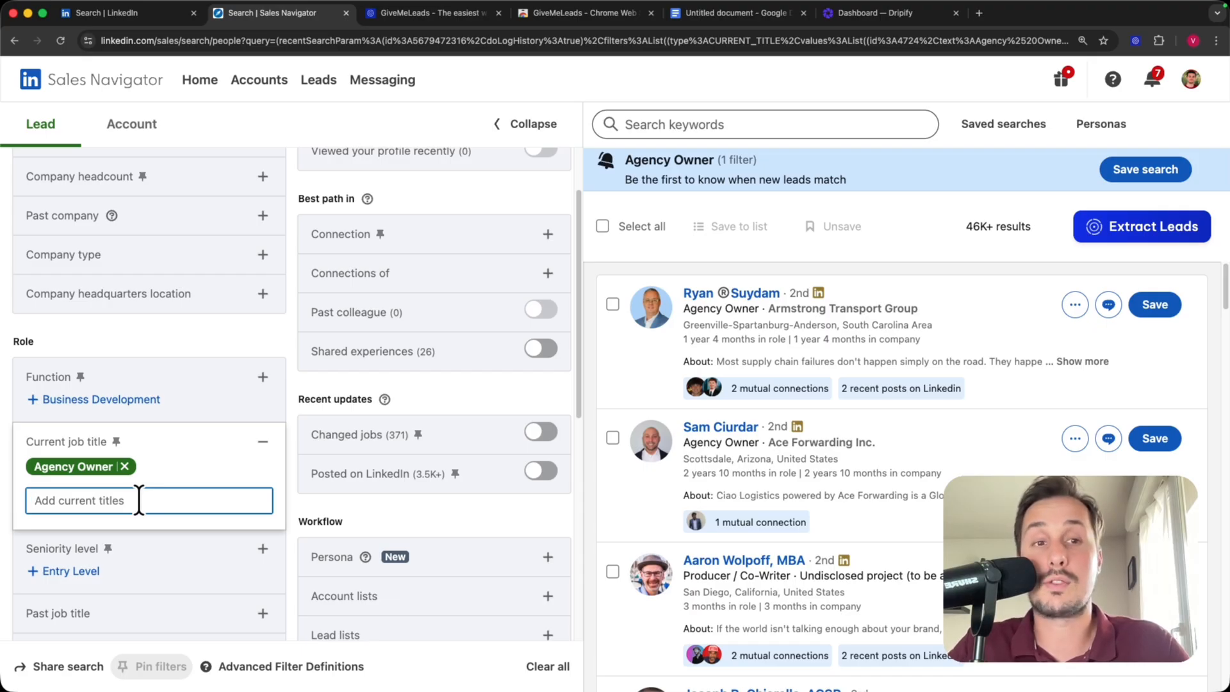
type("(")
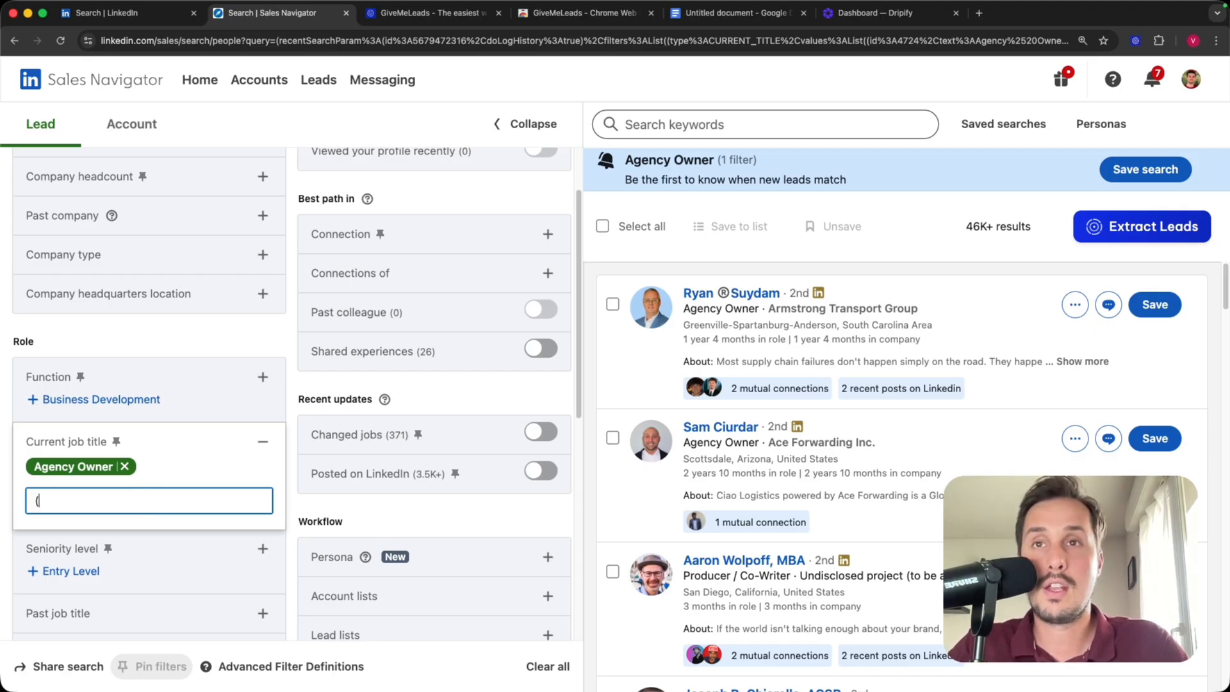
type("\"CEO\" OR \"Founder\") AND \"agency")
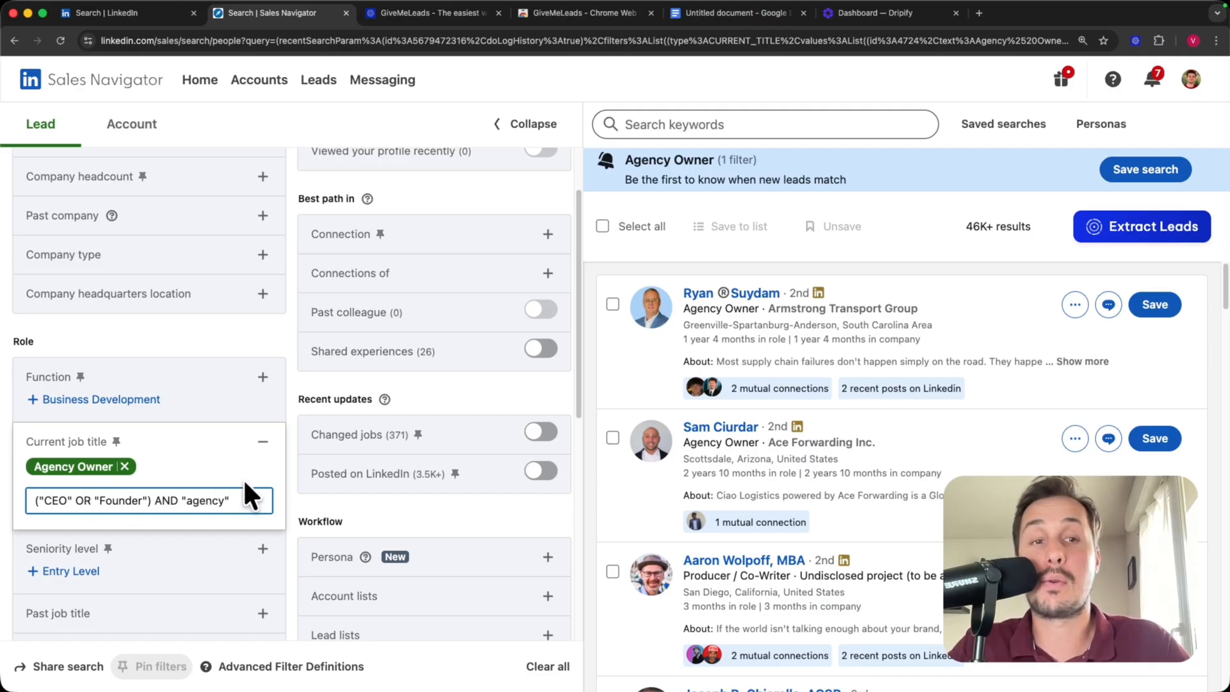
key("Return")
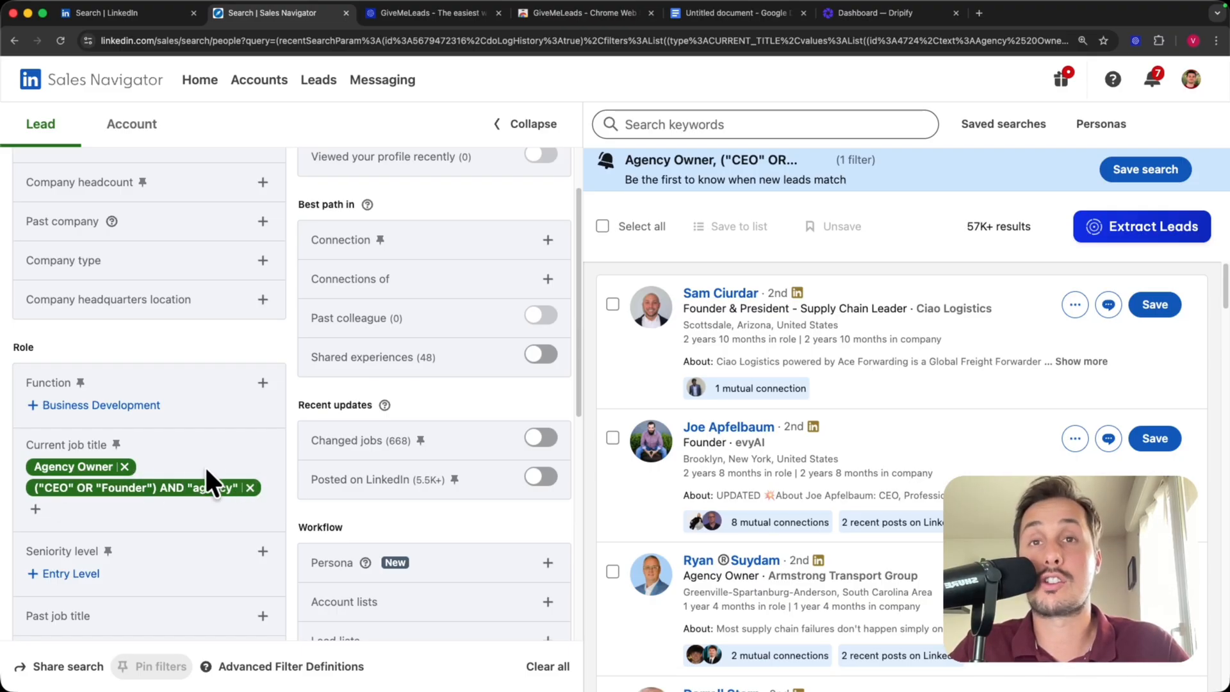
Step: Exclude the titles Freelance and Consultant in the current job title filter
left_click(36, 509)
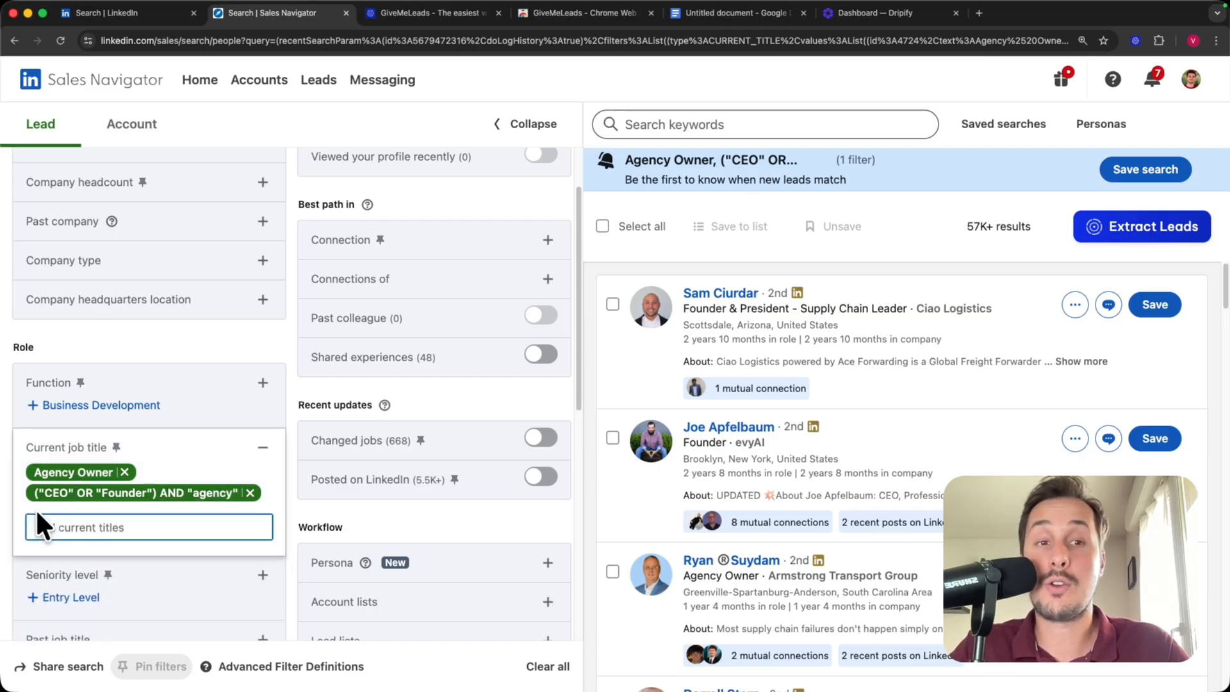
type("freelance")
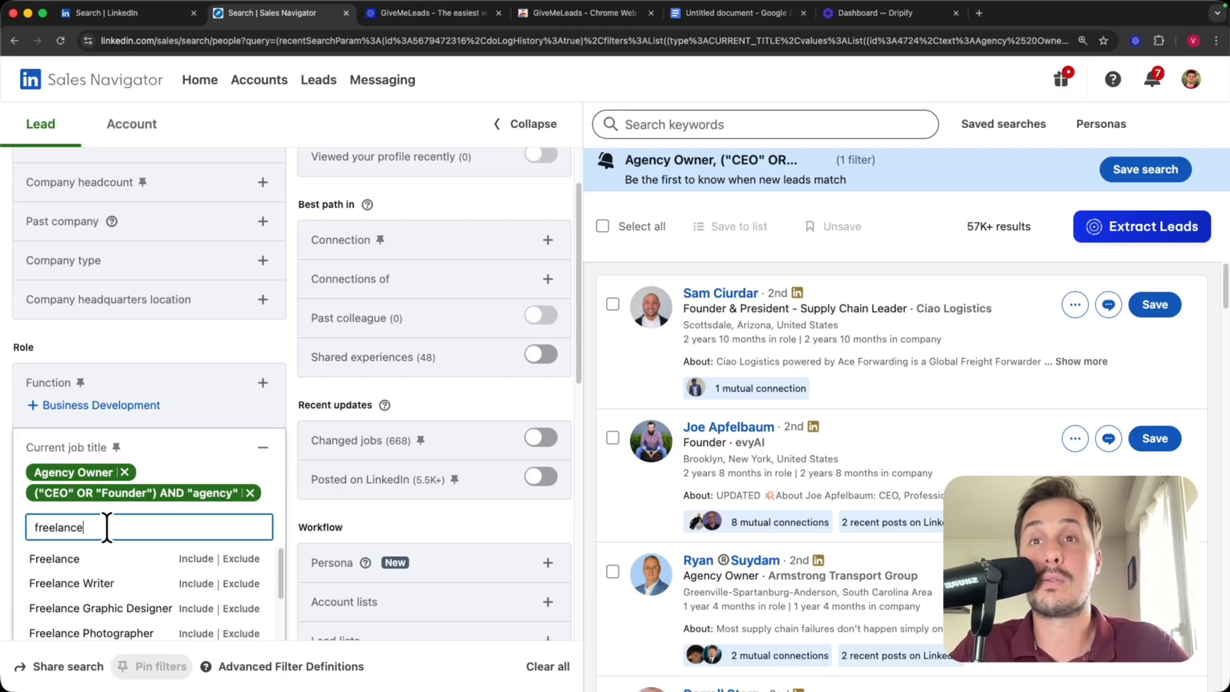
left_click(250, 560)
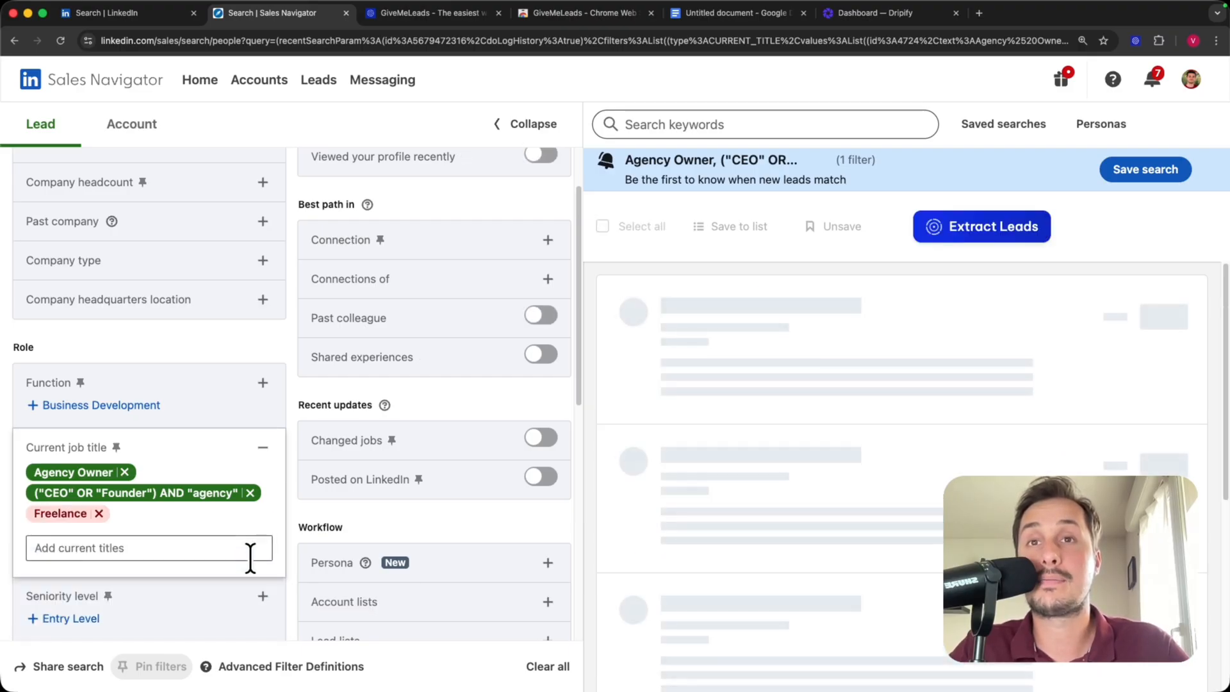
type("consul")
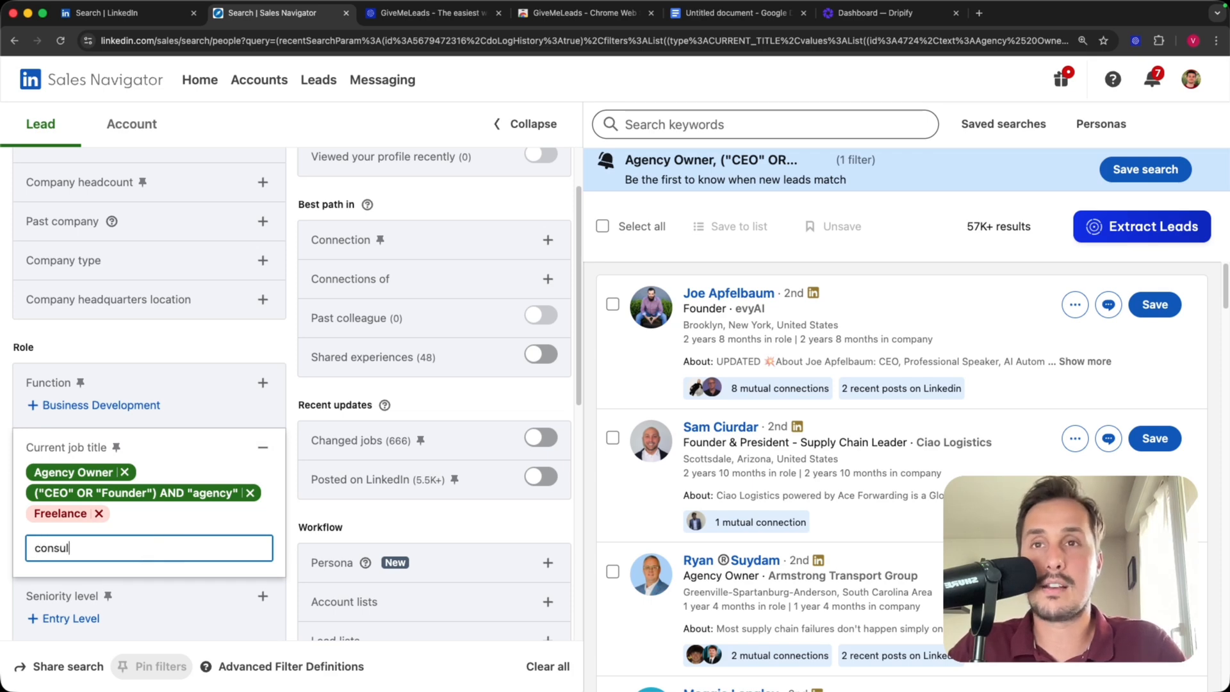
type("ting")
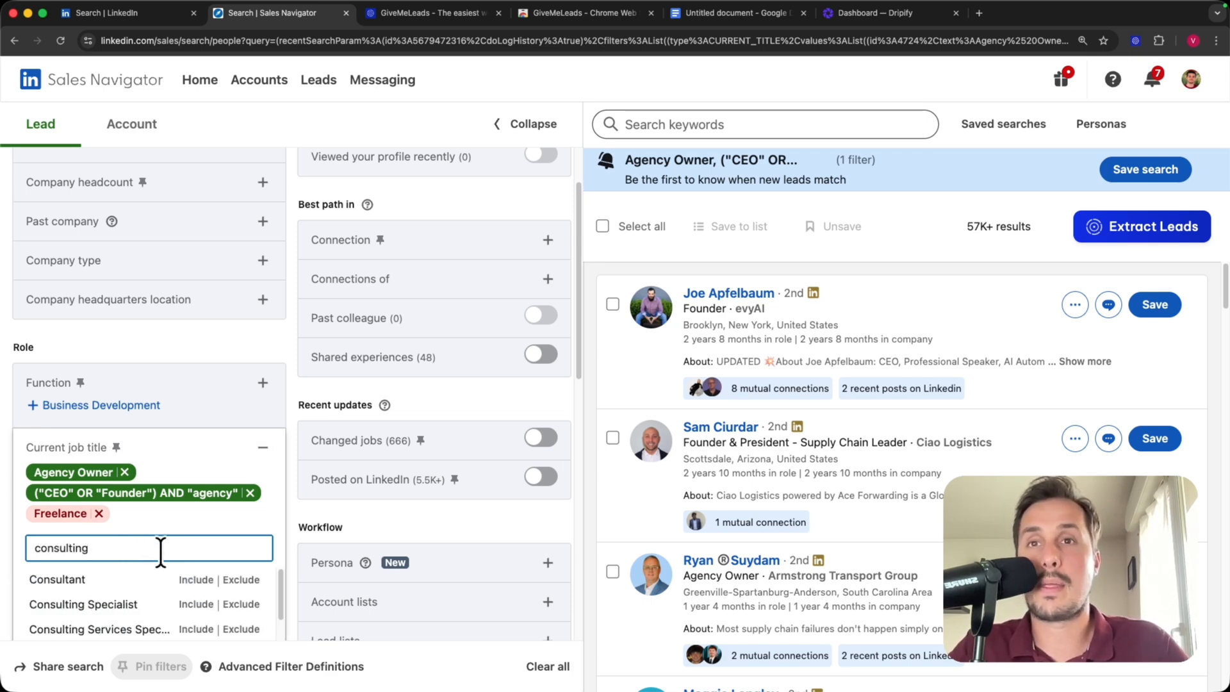
left_click(245, 578)
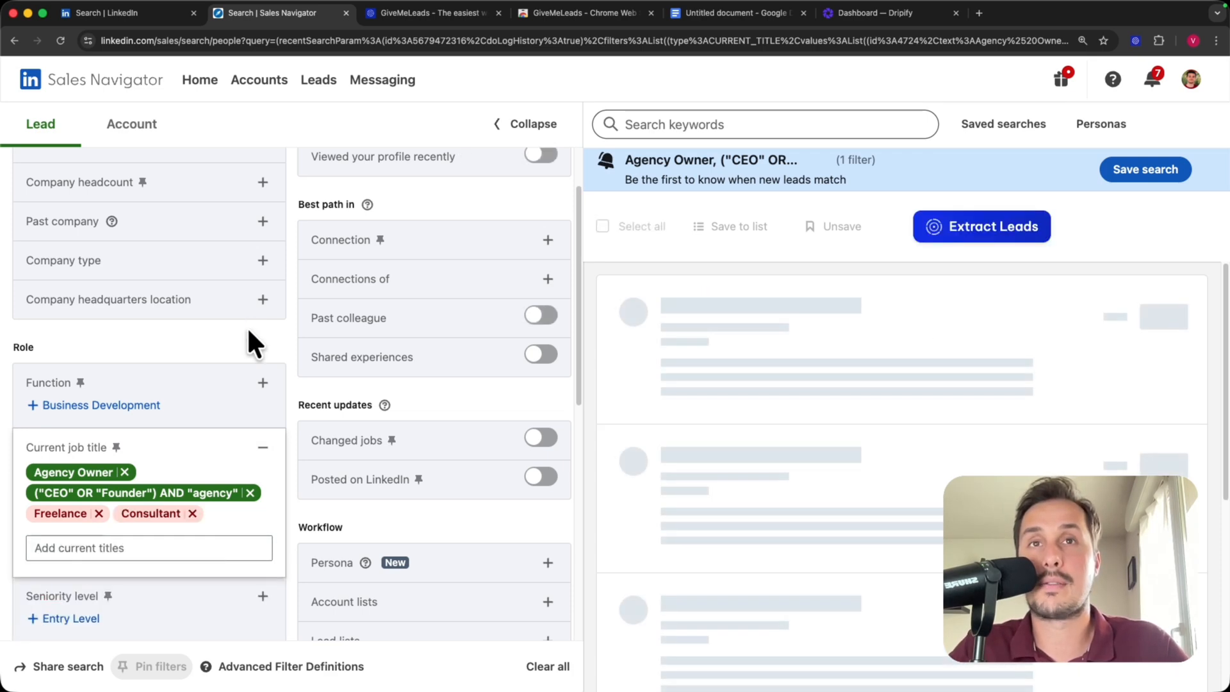
Step: Include United States in the geography filter of the lead search
scroll(235, 338, "down", 8)
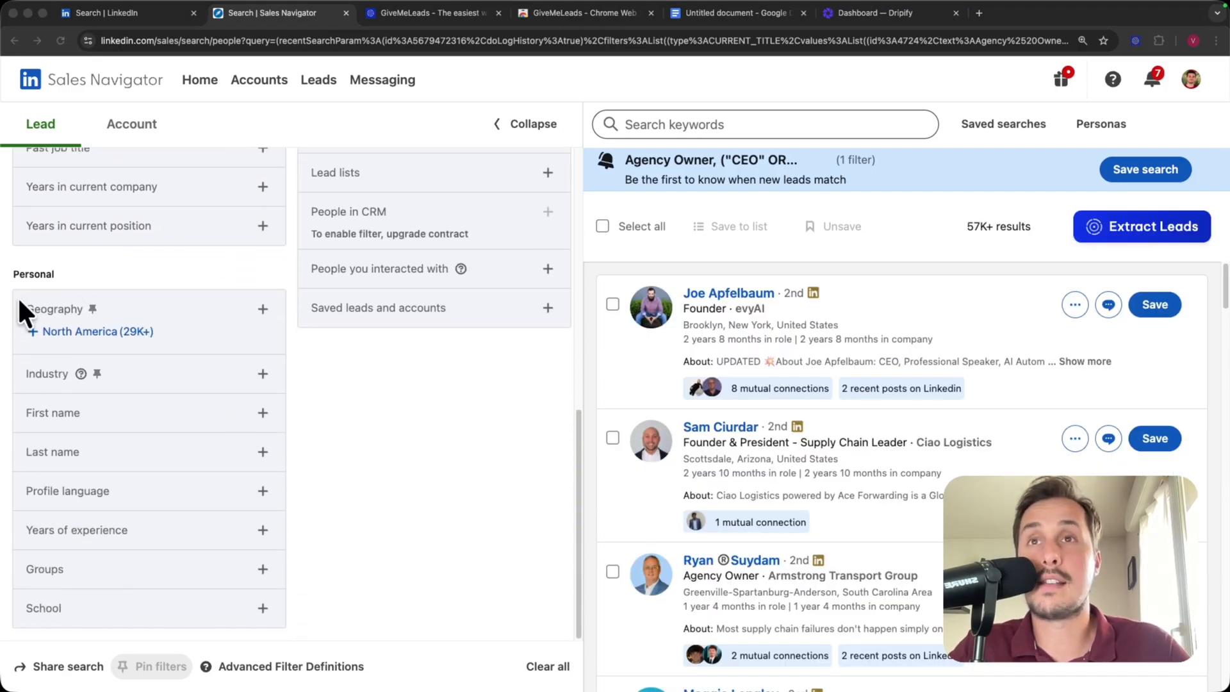
left_click(261, 309)
type("us")
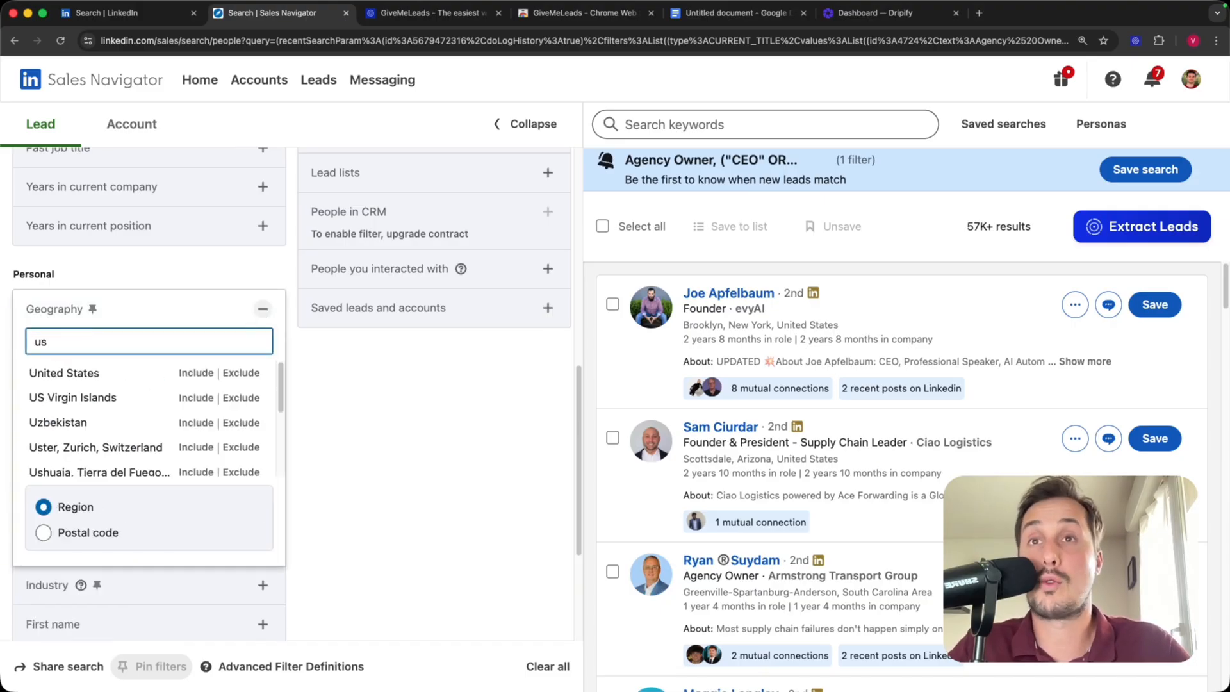
left_click(192, 372)
left_click(480, 453)
scroll(259, 490, "up", 10)
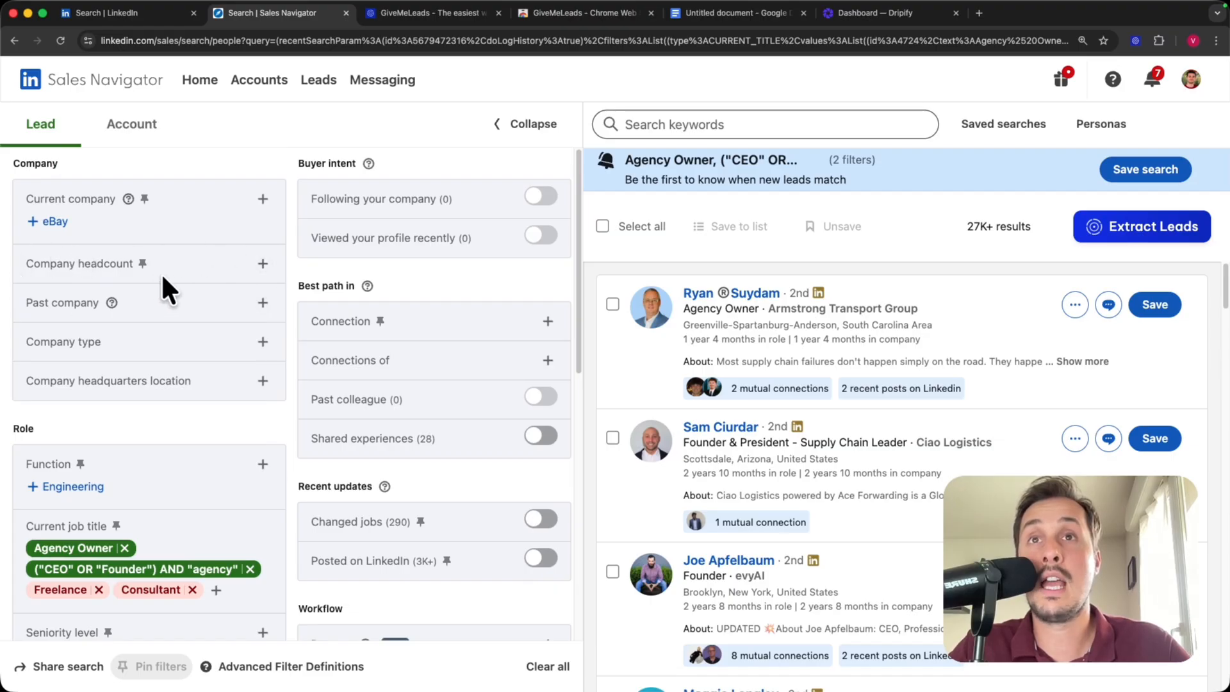
Step: Include 11-50 in the company headcount filter of the lead search
left_click(263, 263)
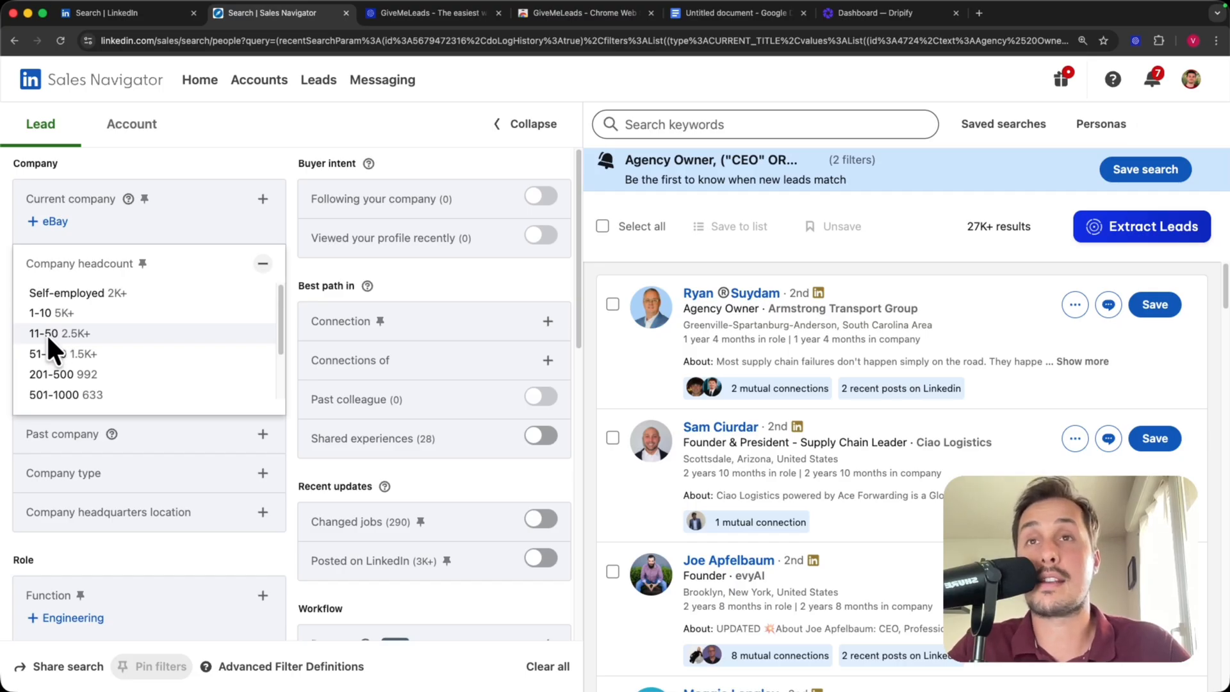
left_click(98, 332)
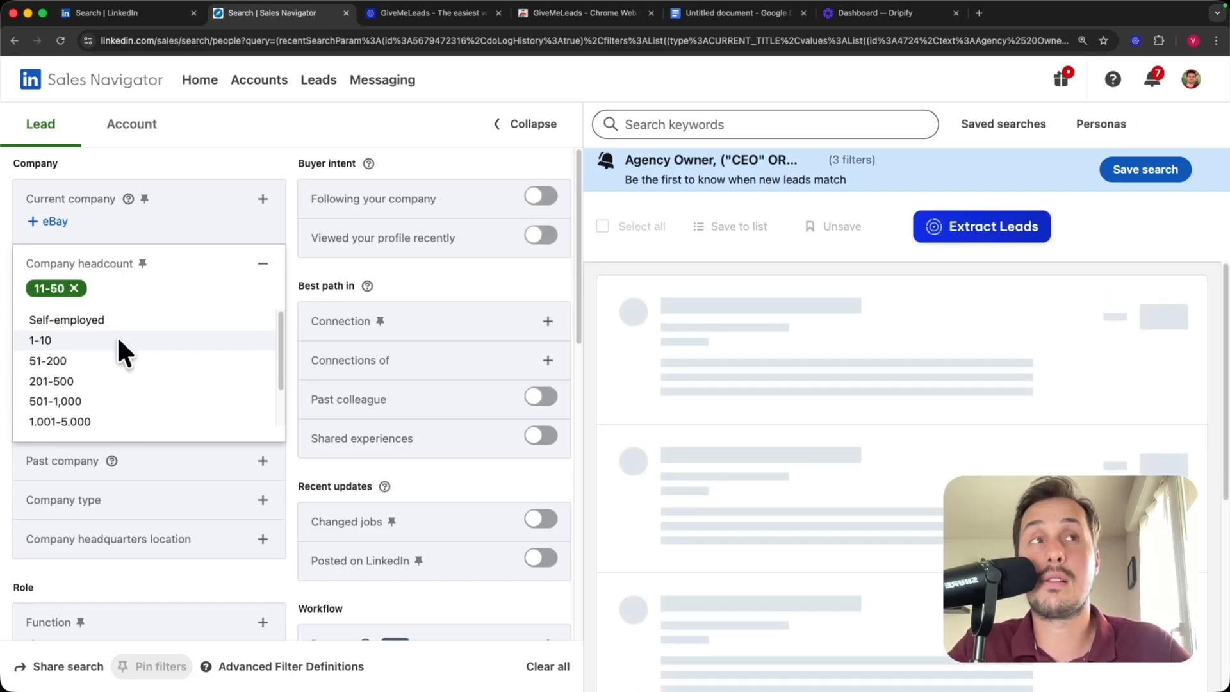
left_click(339, 273)
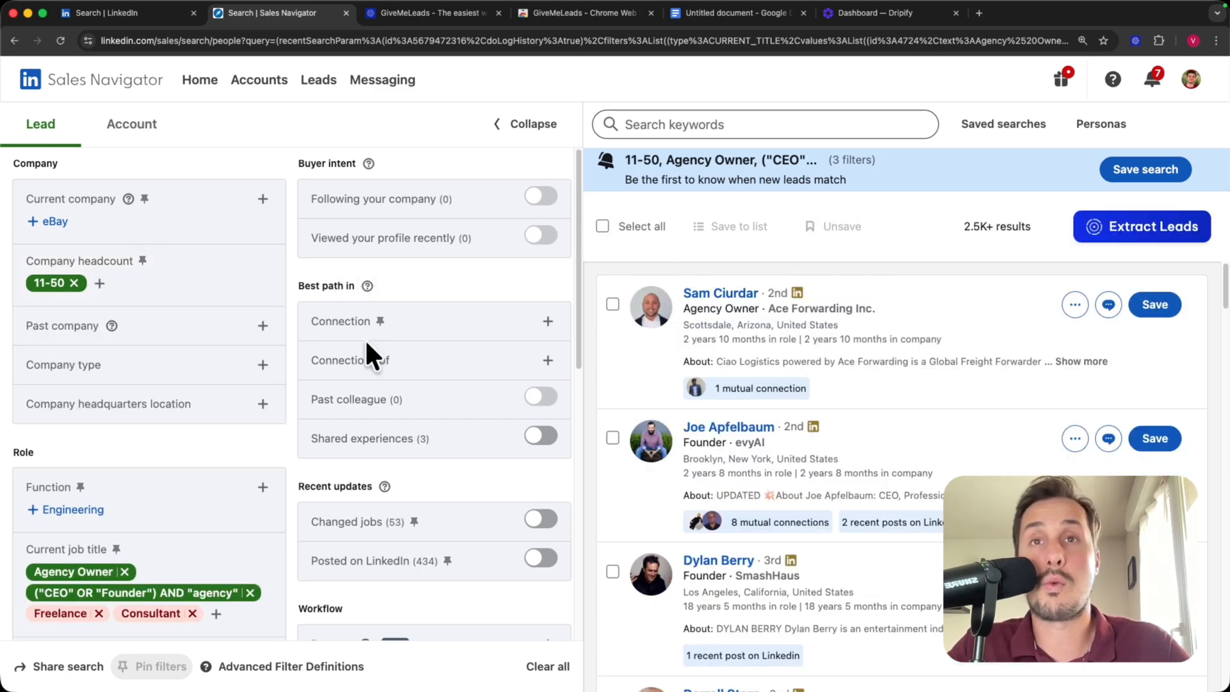
Step: Examine the job titles and company details of the listed leads to judge whether they really run agencies
scroll(364, 338, "down", 10)
scroll(191, 418, "up", 5)
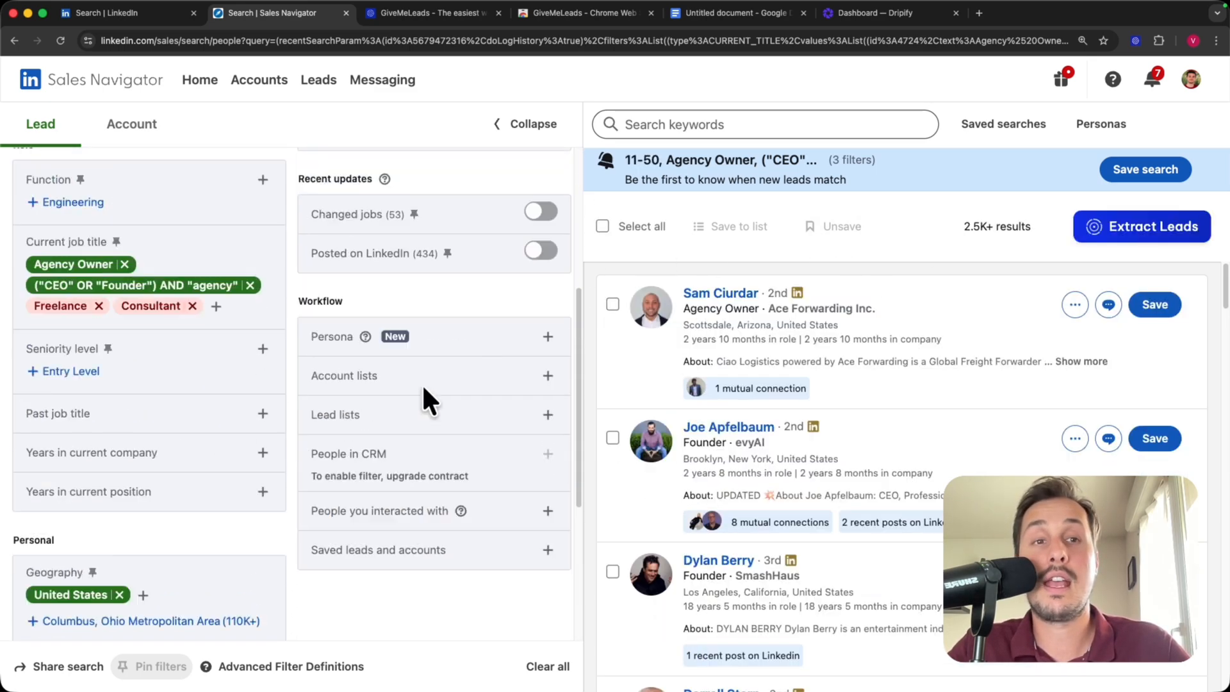
scroll(423, 389, "up", 2)
left_click_drag(963, 228, 991, 231)
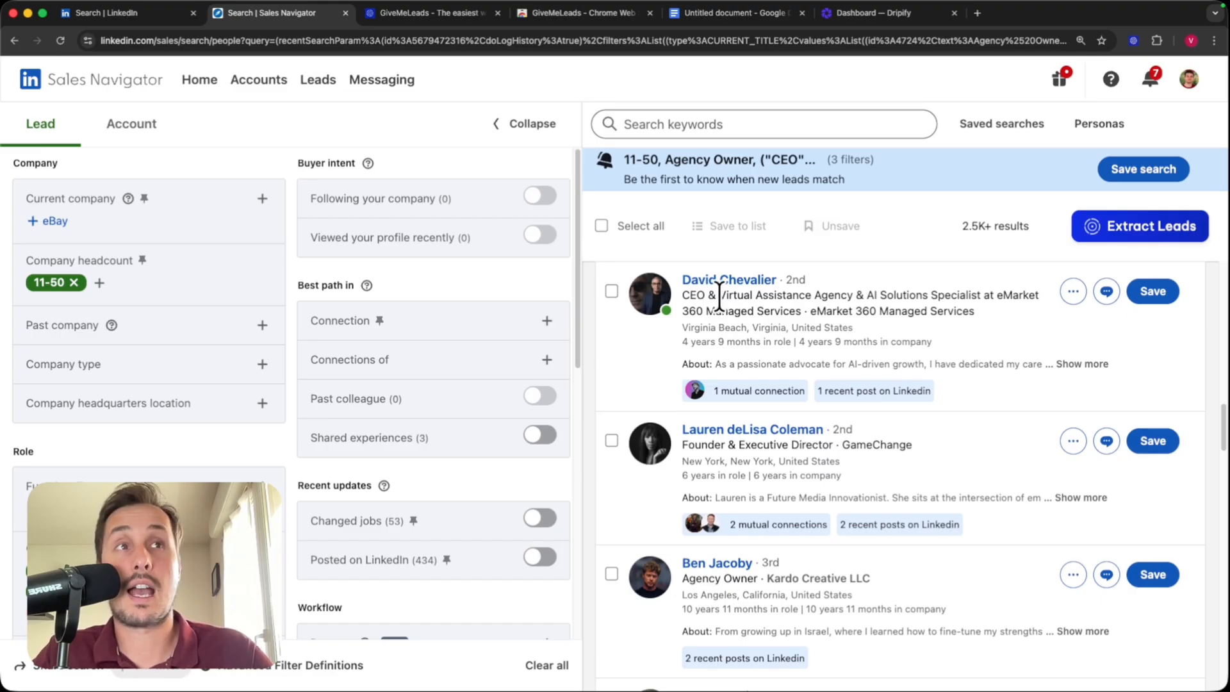
left_click_drag(718, 296, 847, 299)
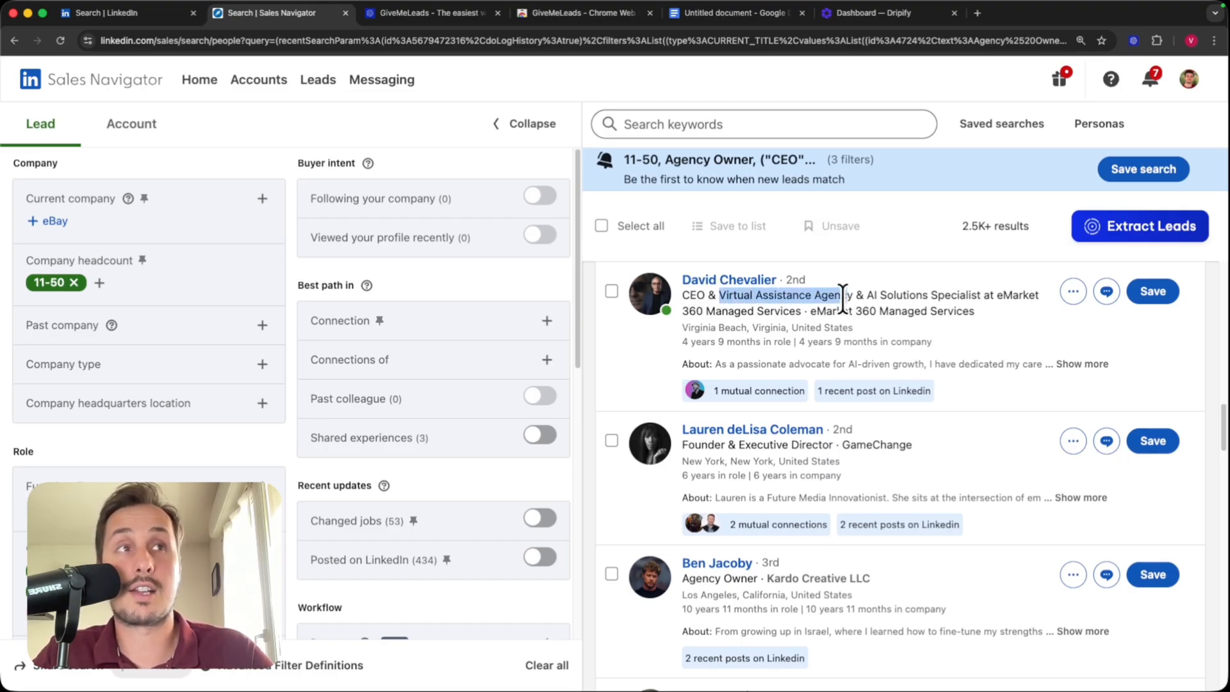
scroll(772, 502, "down", 1)
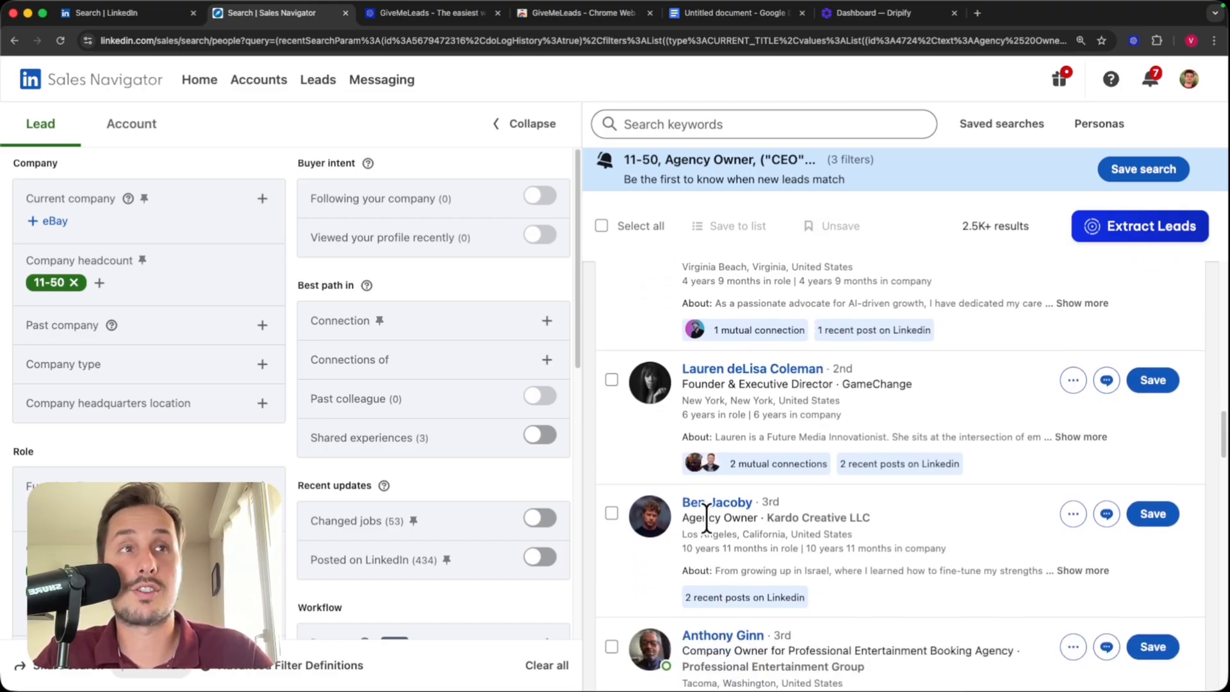
mouse_move(832, 518)
scroll(731, 444, "down", 2)
left_click_drag(731, 443, 907, 451)
left_click_drag(778, 450, 823, 451)
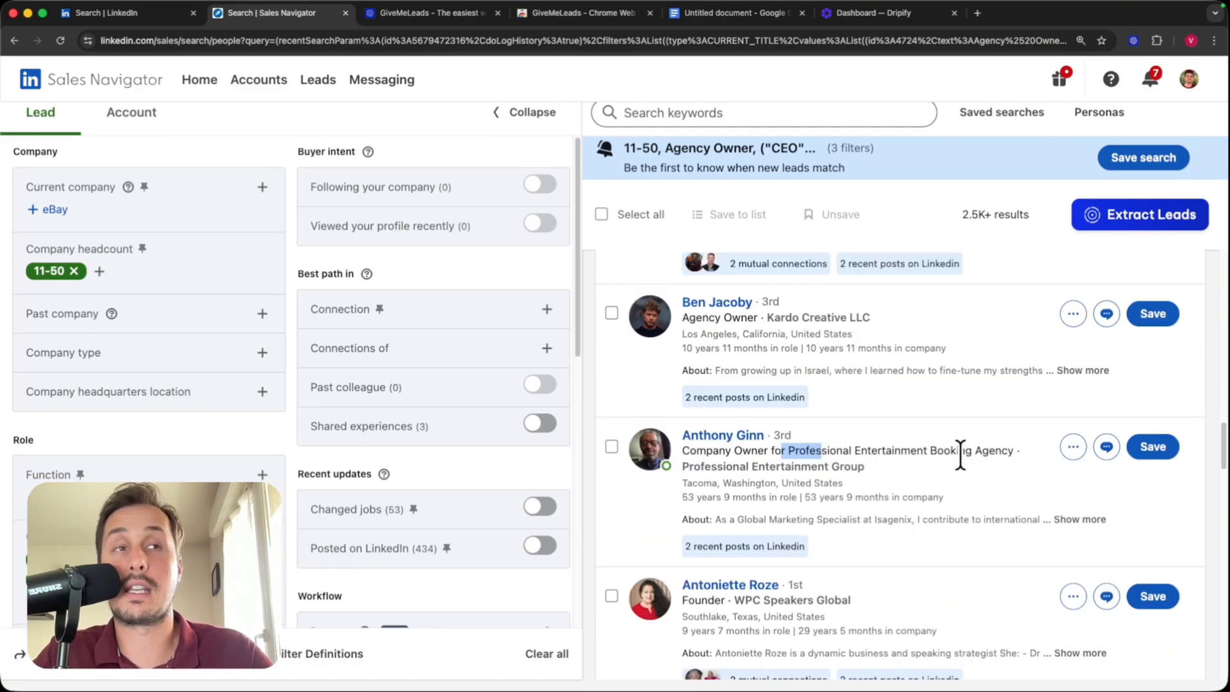
scroll(967, 461, "down", 3)
mouse_move(812, 432)
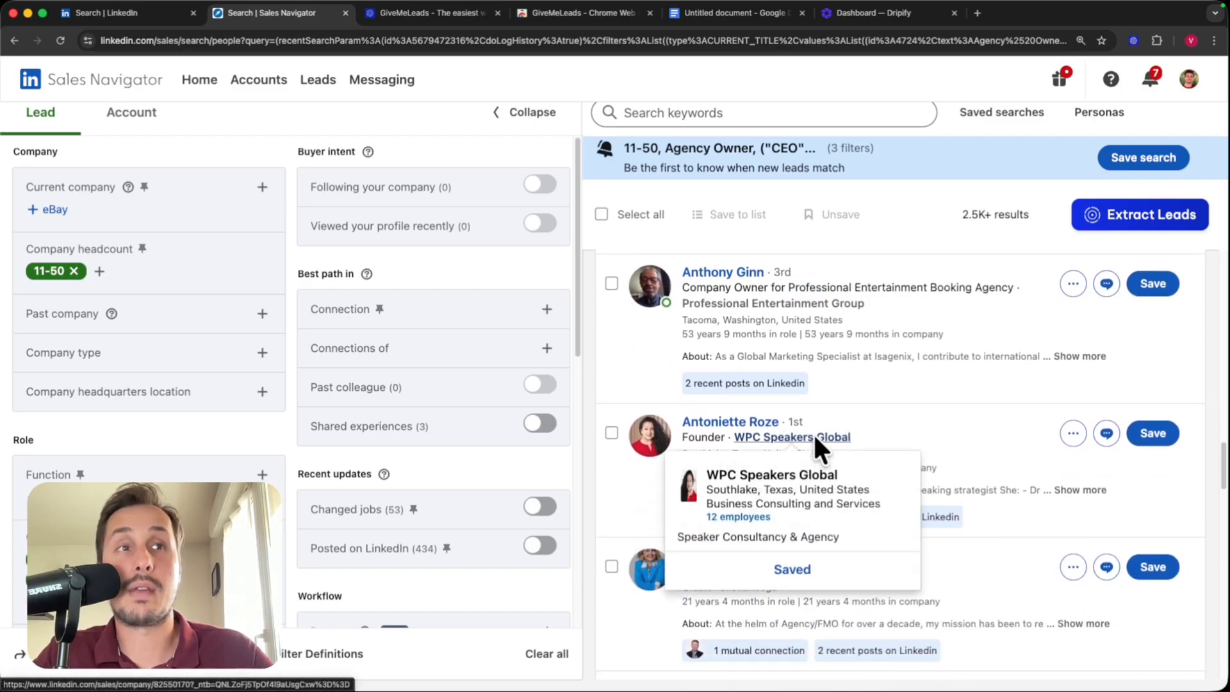
left_click_drag(681, 538, 818, 537)
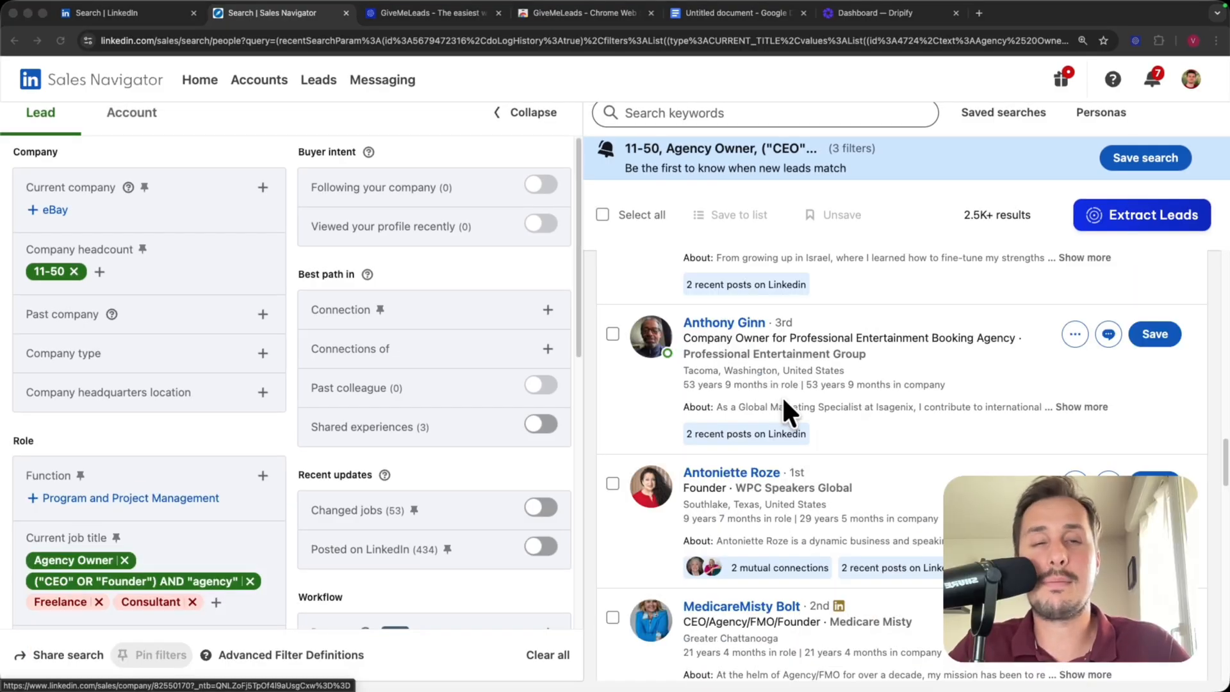
Step: Replace the 11-50 company headcount filter with 1-10
left_click(75, 270)
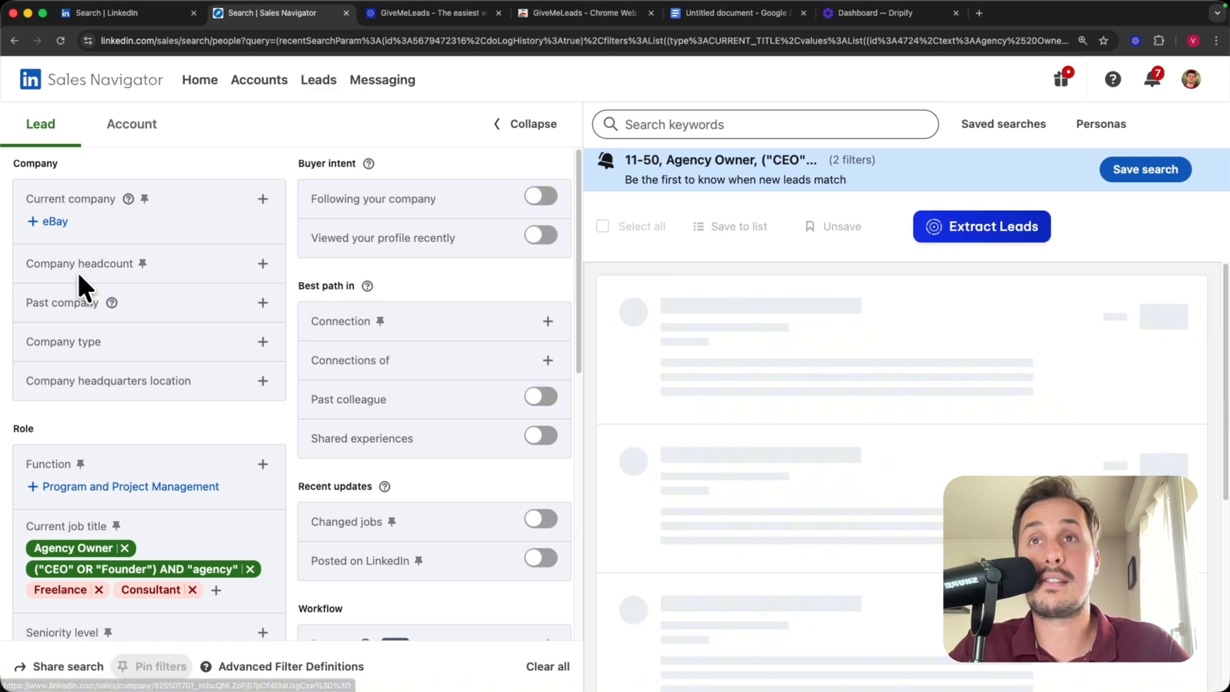
left_click(224, 259)
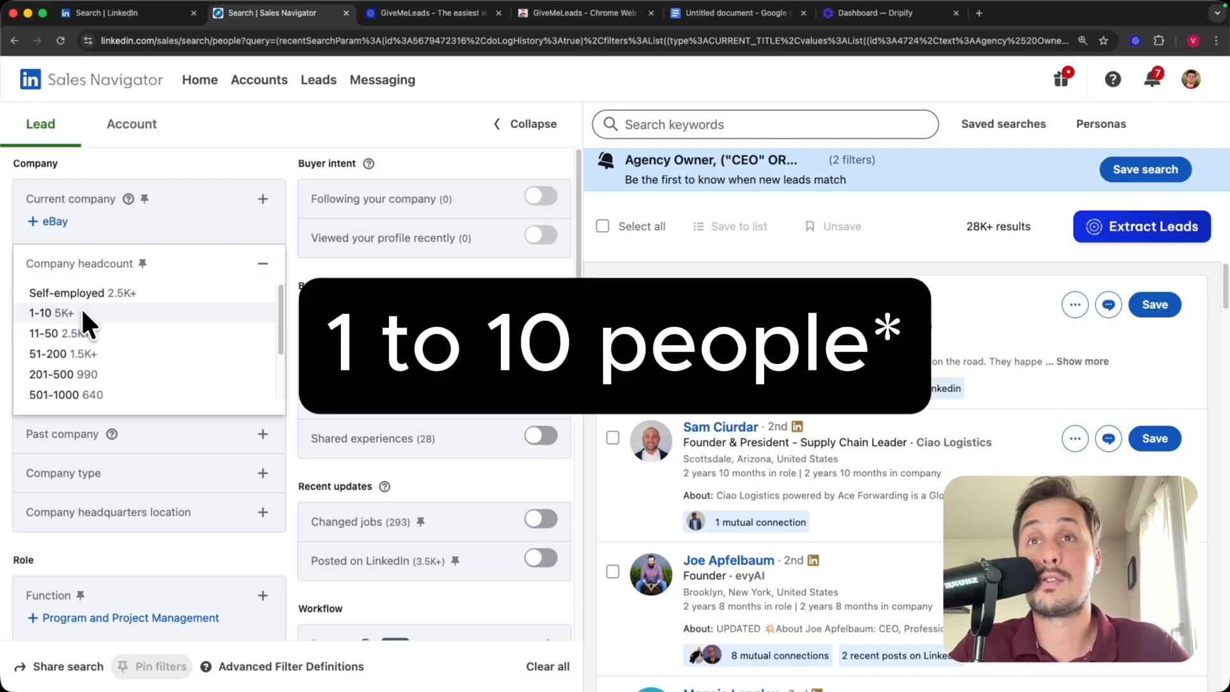
left_click(79, 306)
left_click(274, 167)
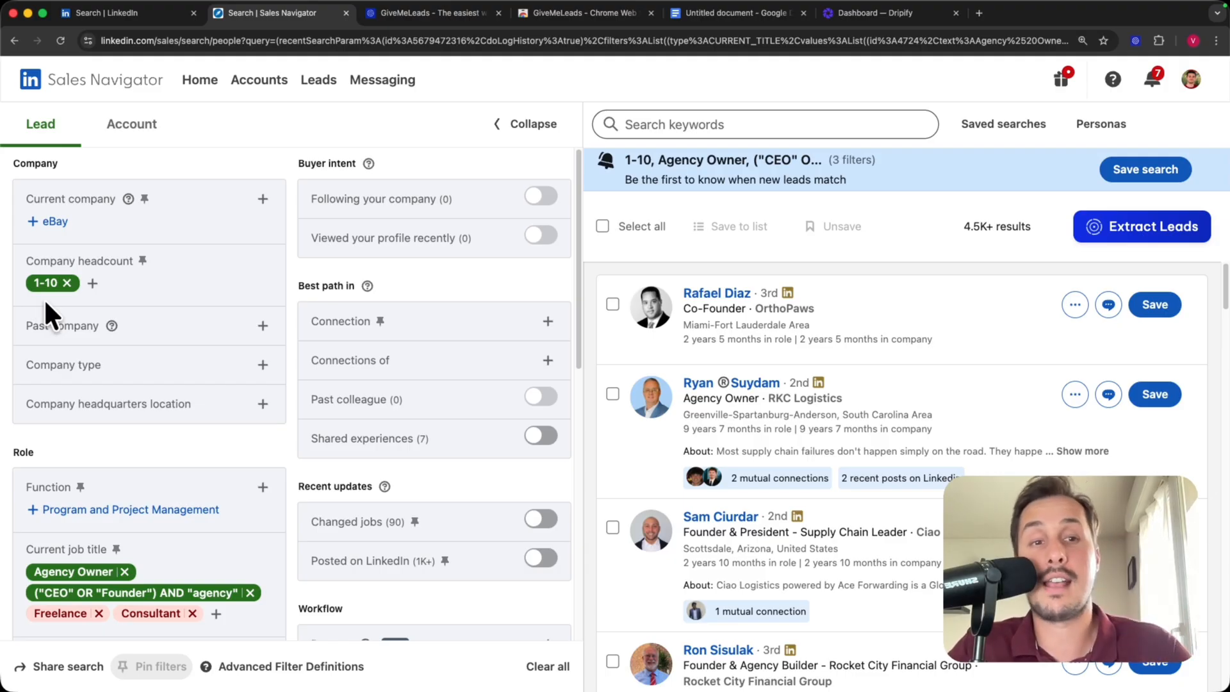
Step: Include 3 to 5 years, 6 to 10 years and More than 10 years in the years in current position filter
scroll(98, 299, "down", 5)
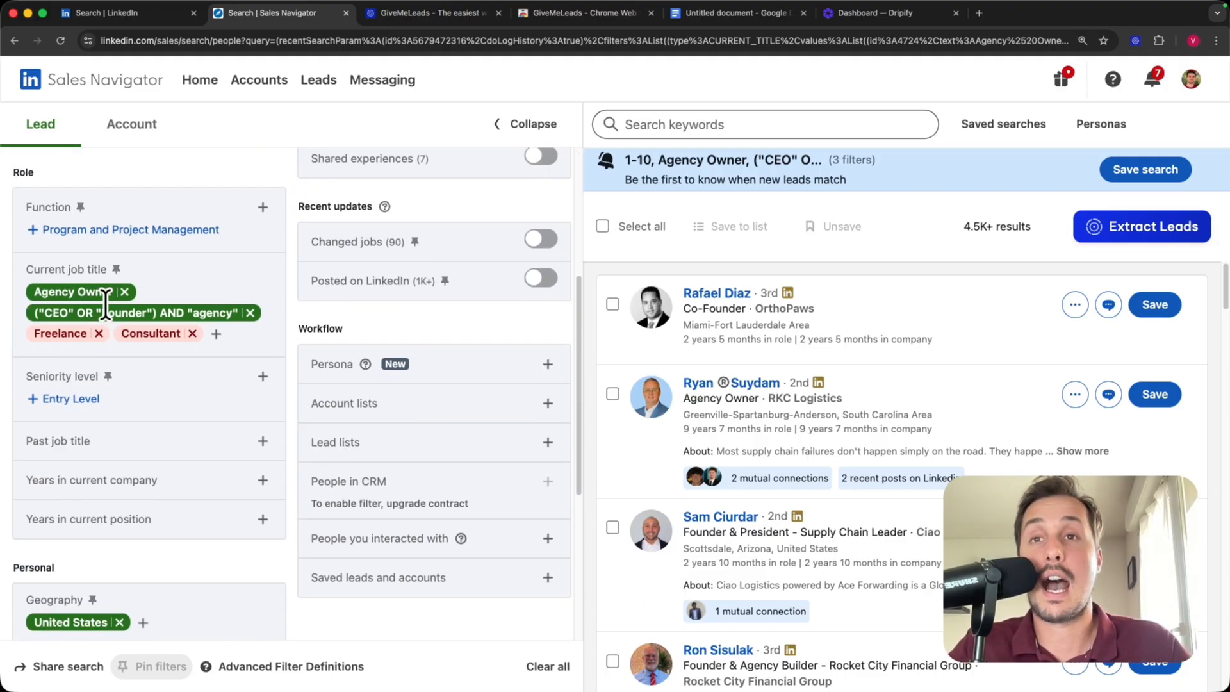
scroll(107, 314, "down", 1)
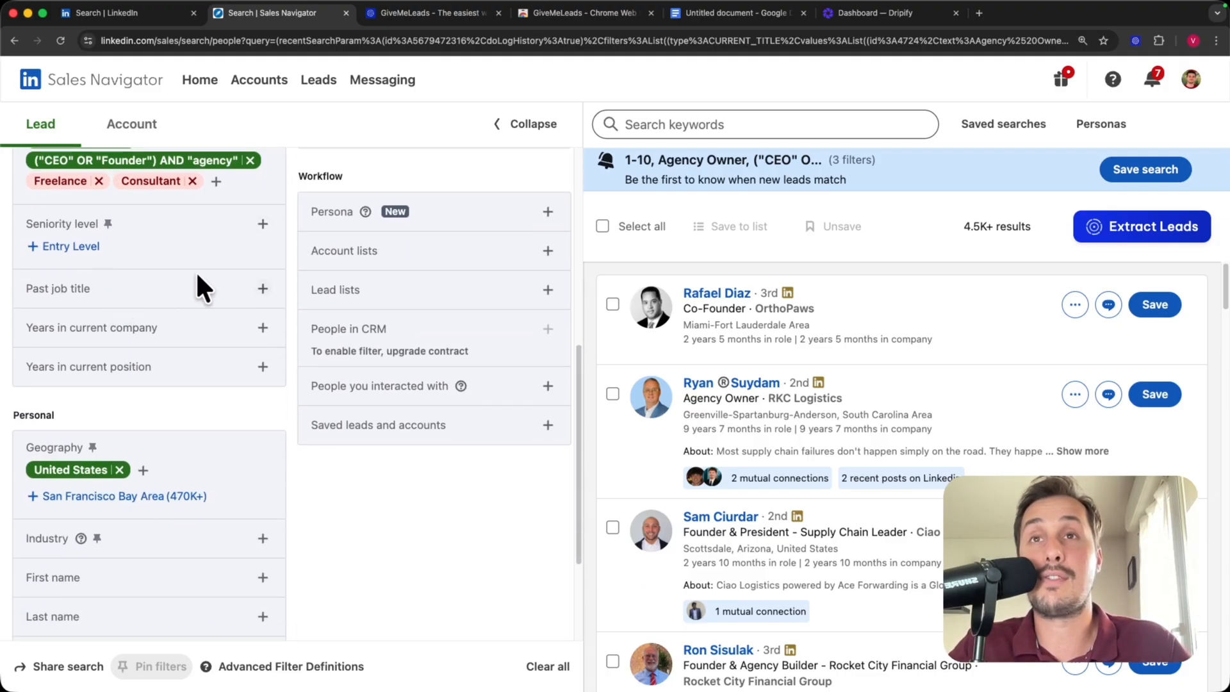
left_click(125, 369)
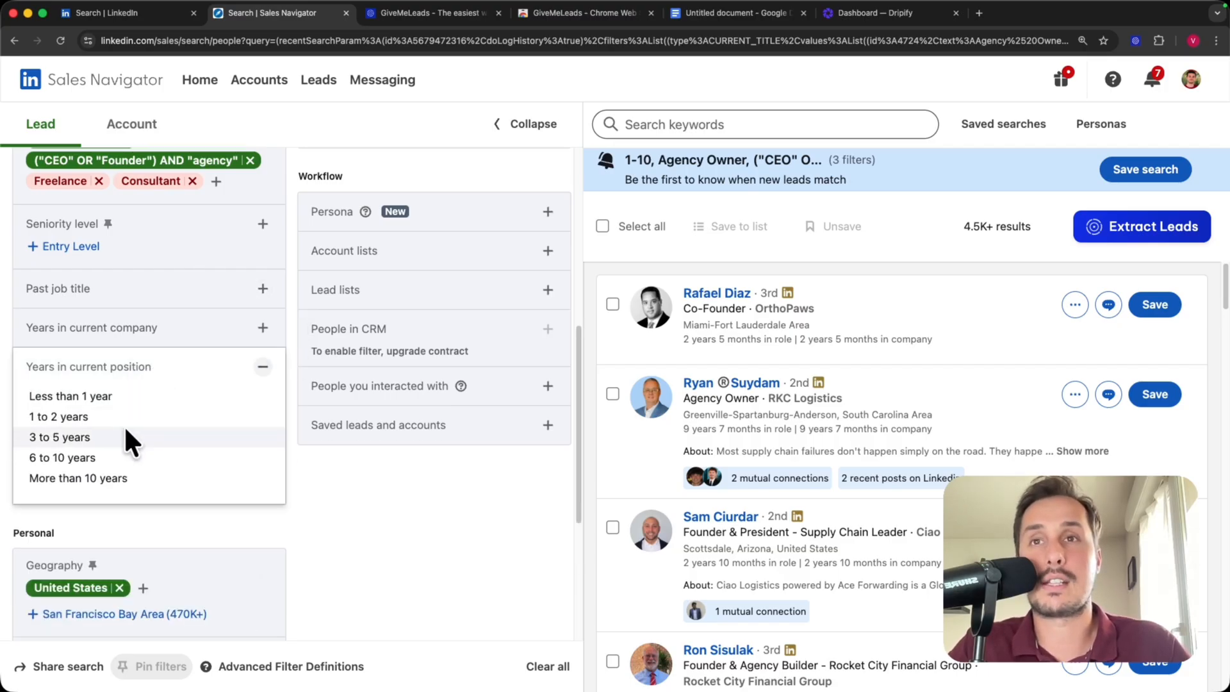
left_click(44, 435)
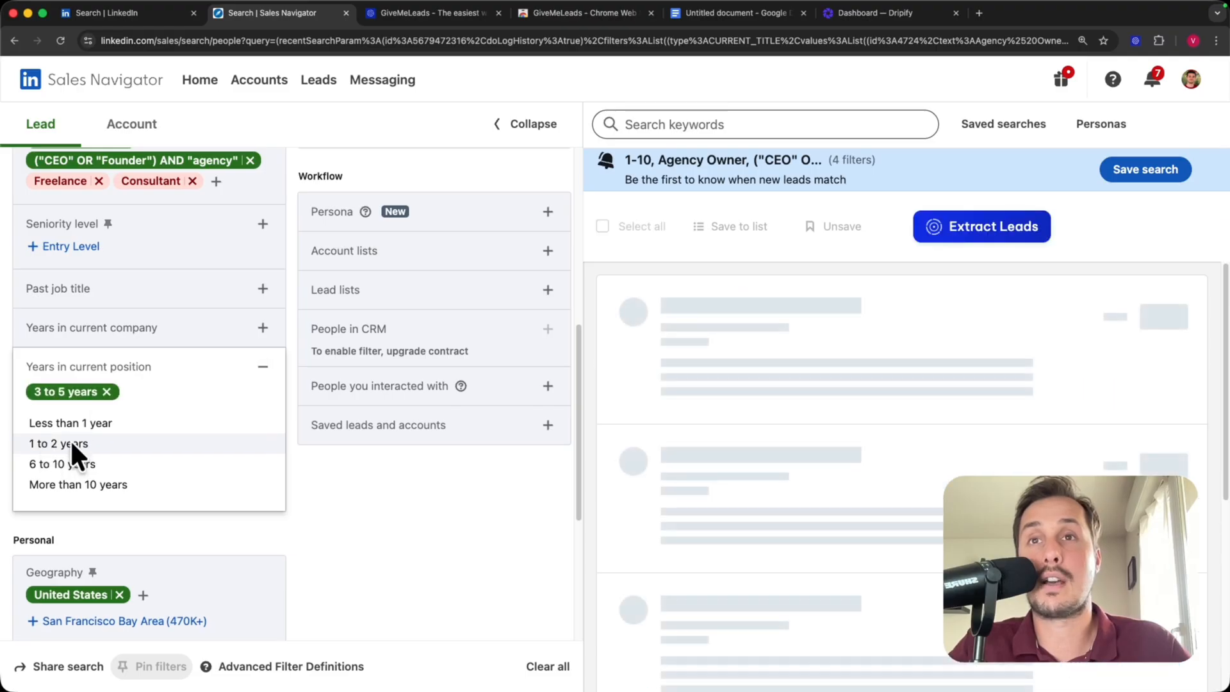
left_click(72, 458)
left_click(86, 462)
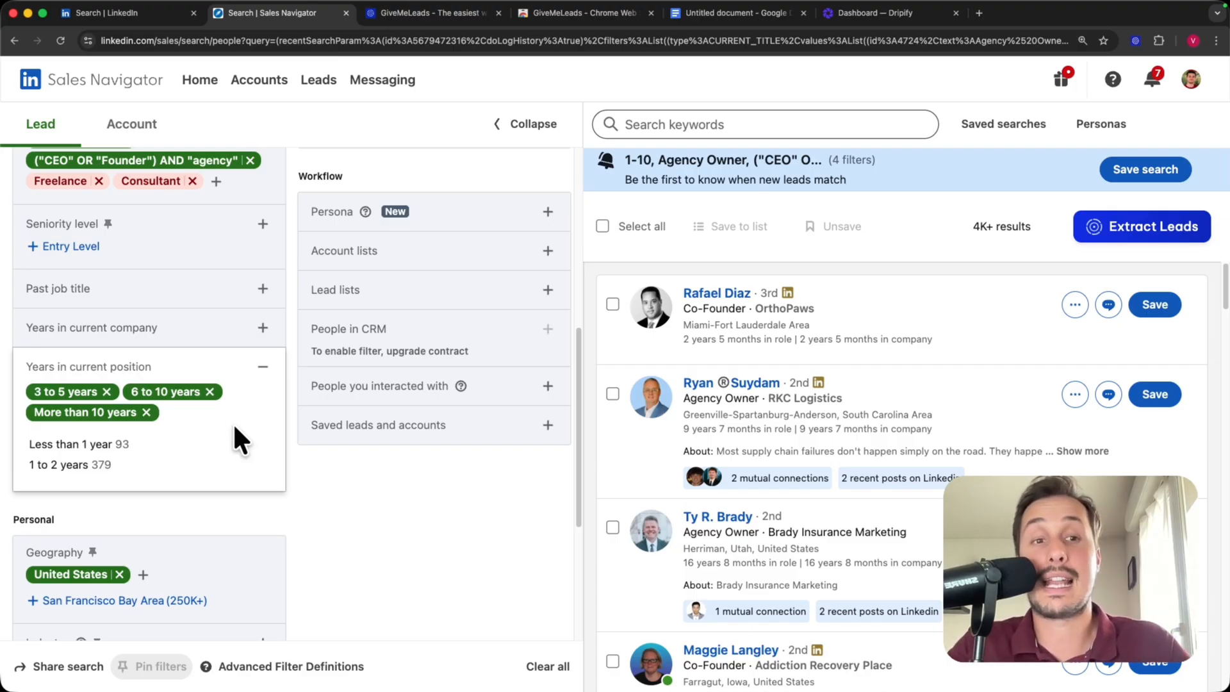
scroll(91, 366, "up", 7)
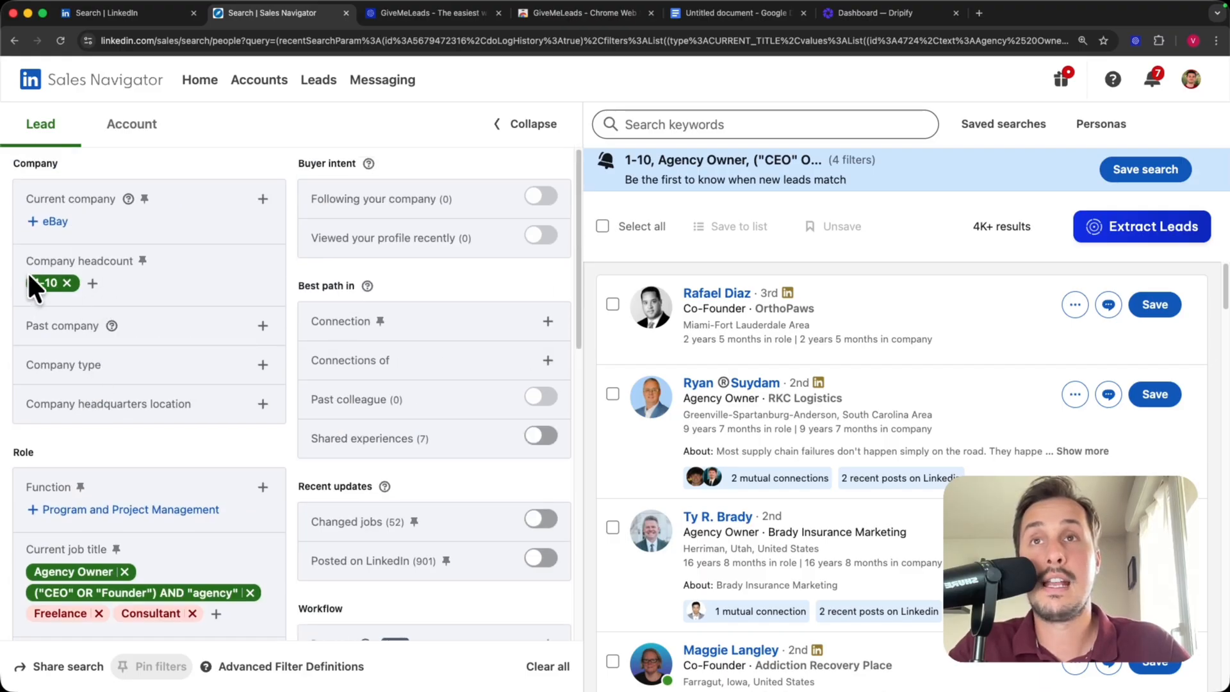
scroll(33, 282, "down", 6)
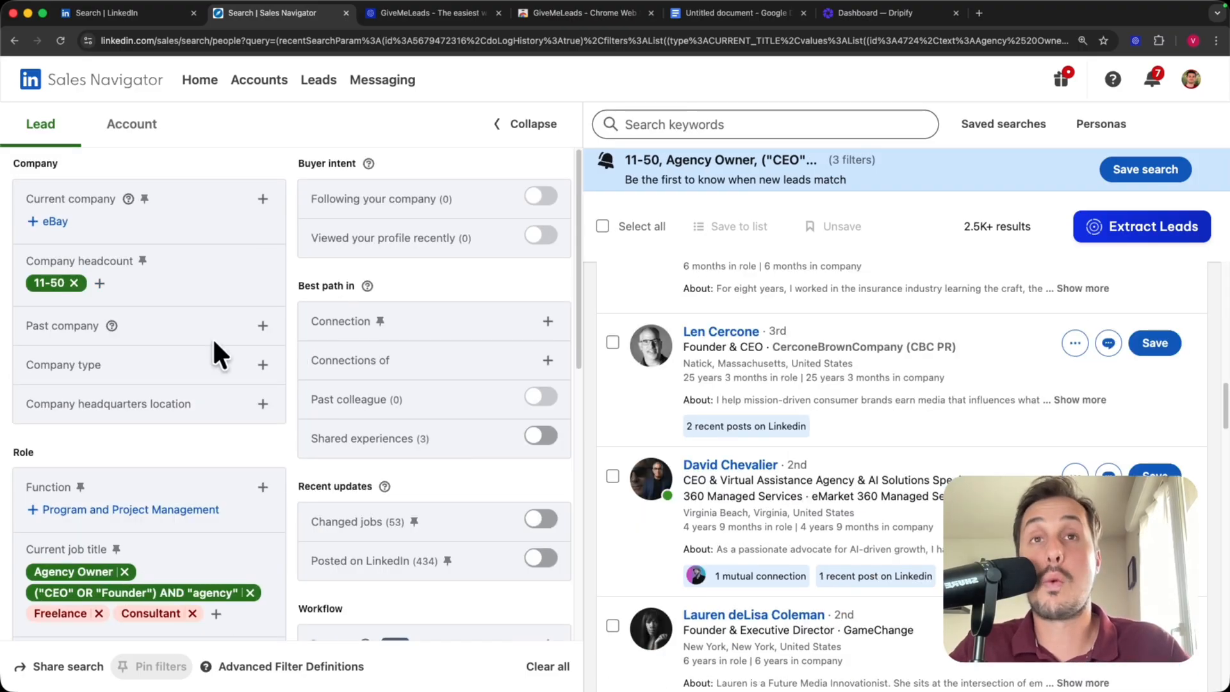
Step: Switch to the GiveMeLeads website and open its account sign-up page
scroll(320, 294, "down", 5)
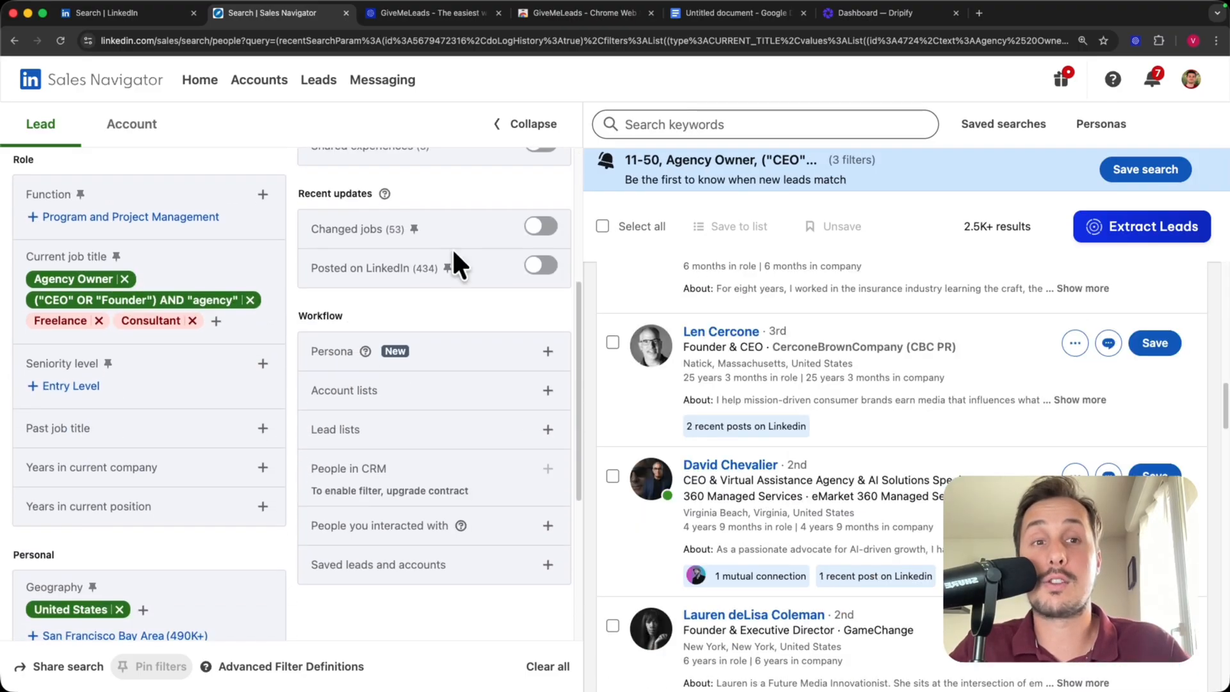
scroll(826, 375, "down", 4)
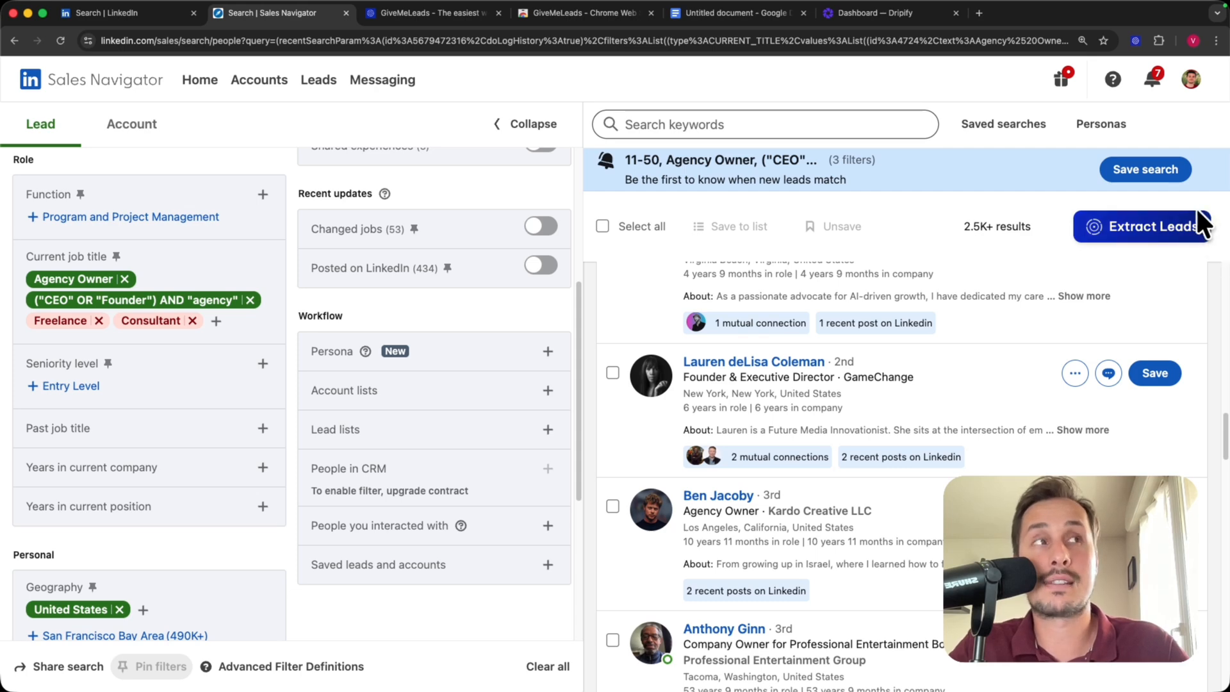
left_click(410, 13)
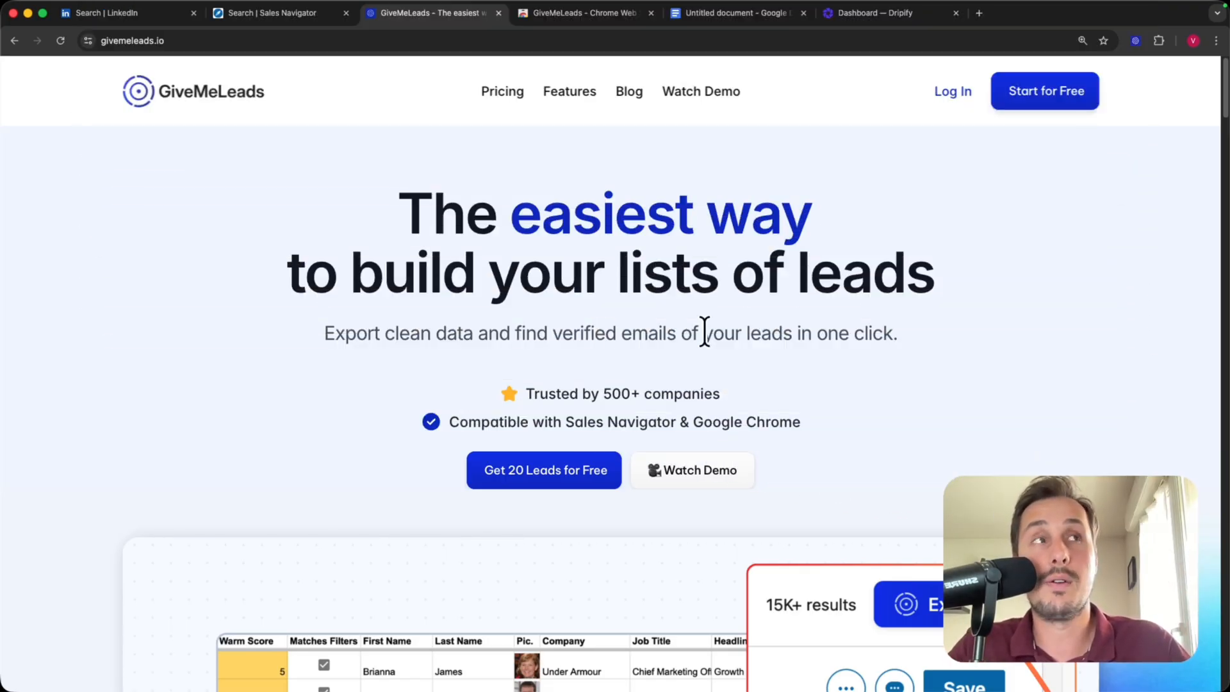
left_click(1071, 83)
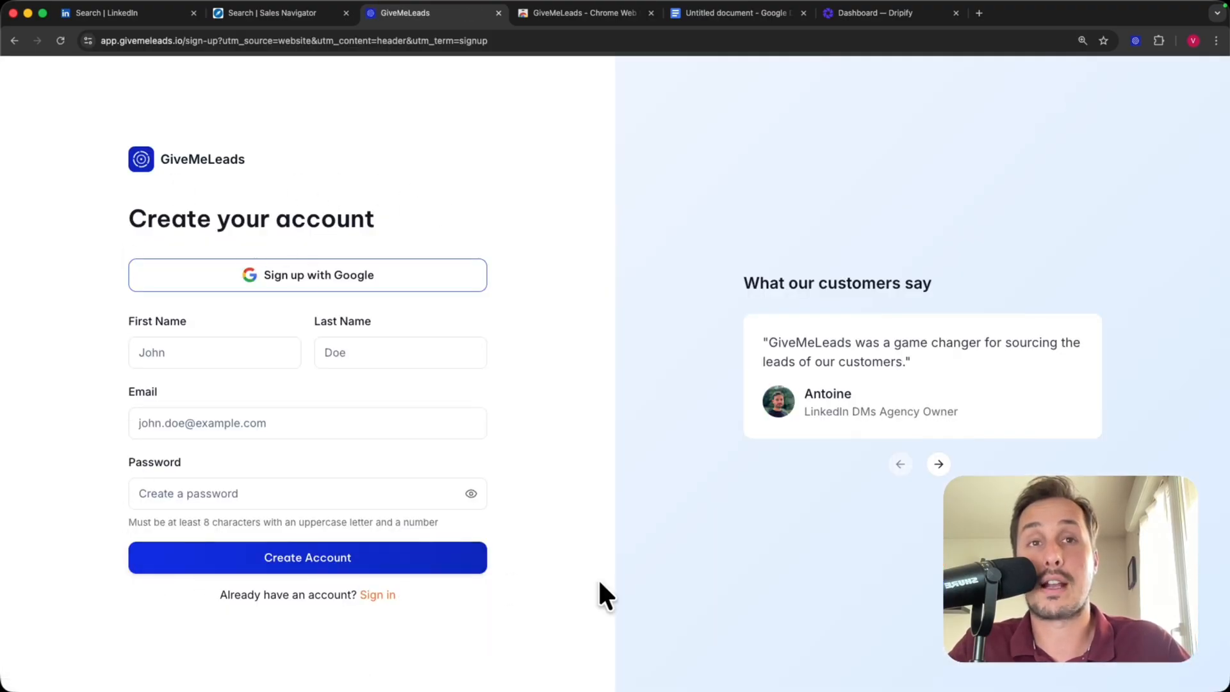
Step: Add the GiveMeLeads extension to Chrome from its Chrome Web Store page
left_click(298, 18)
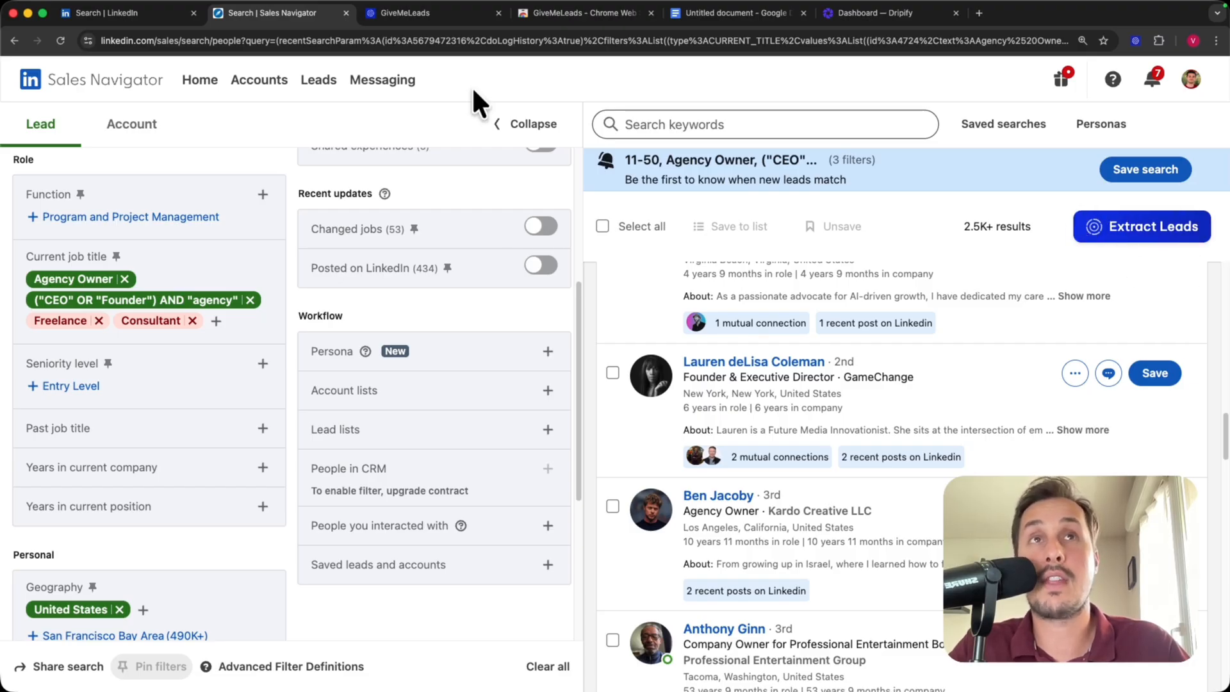
left_click(568, 19)
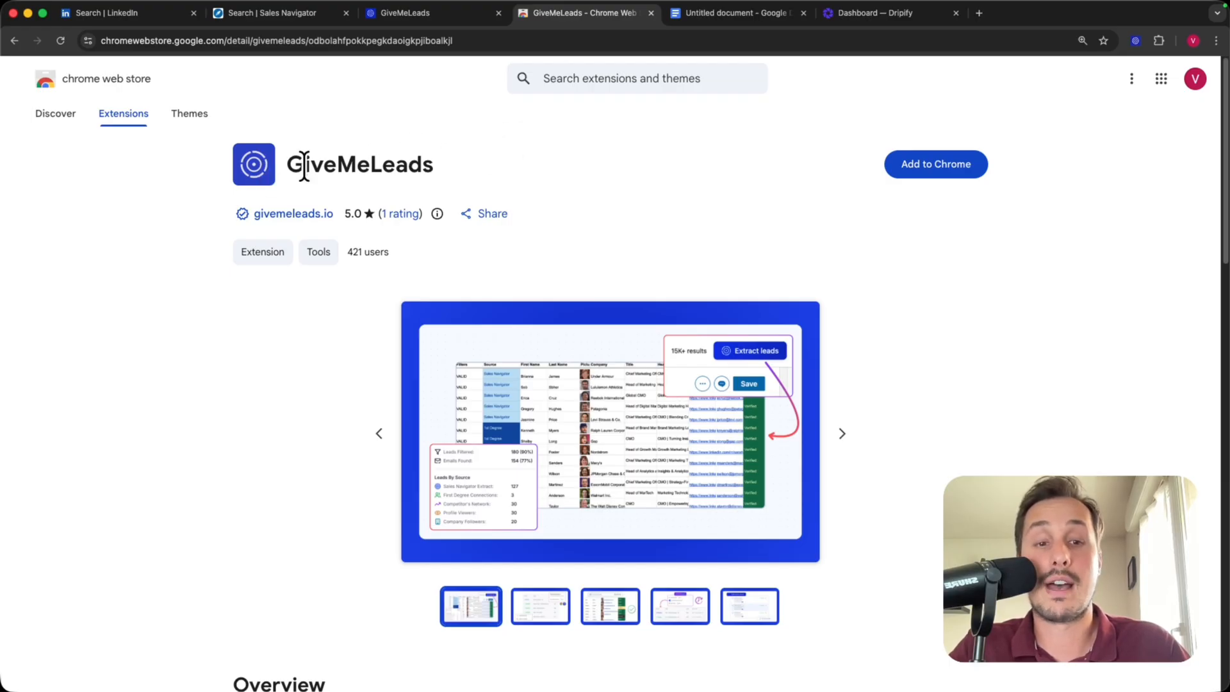
left_click(922, 168)
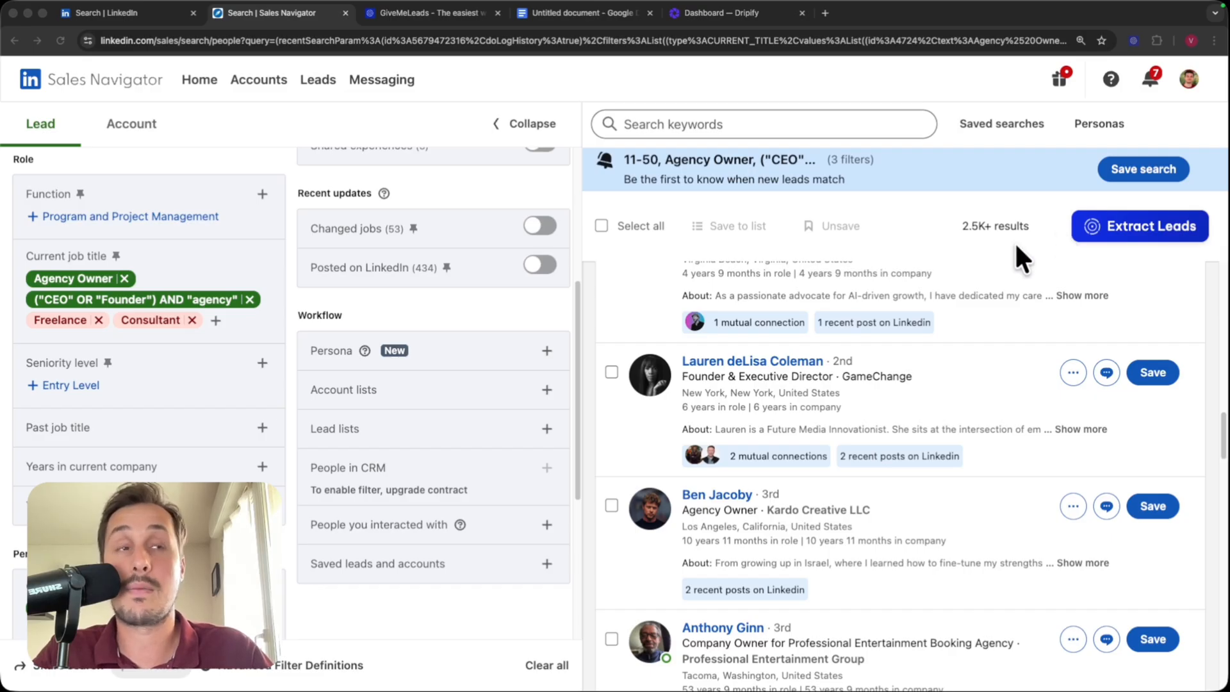
Step: Extract the leads of the filtered Sales Navigator search into a new GiveMeLeads export
scroll(1015, 259, "down", 1)
scroll(955, 455, "down", 5)
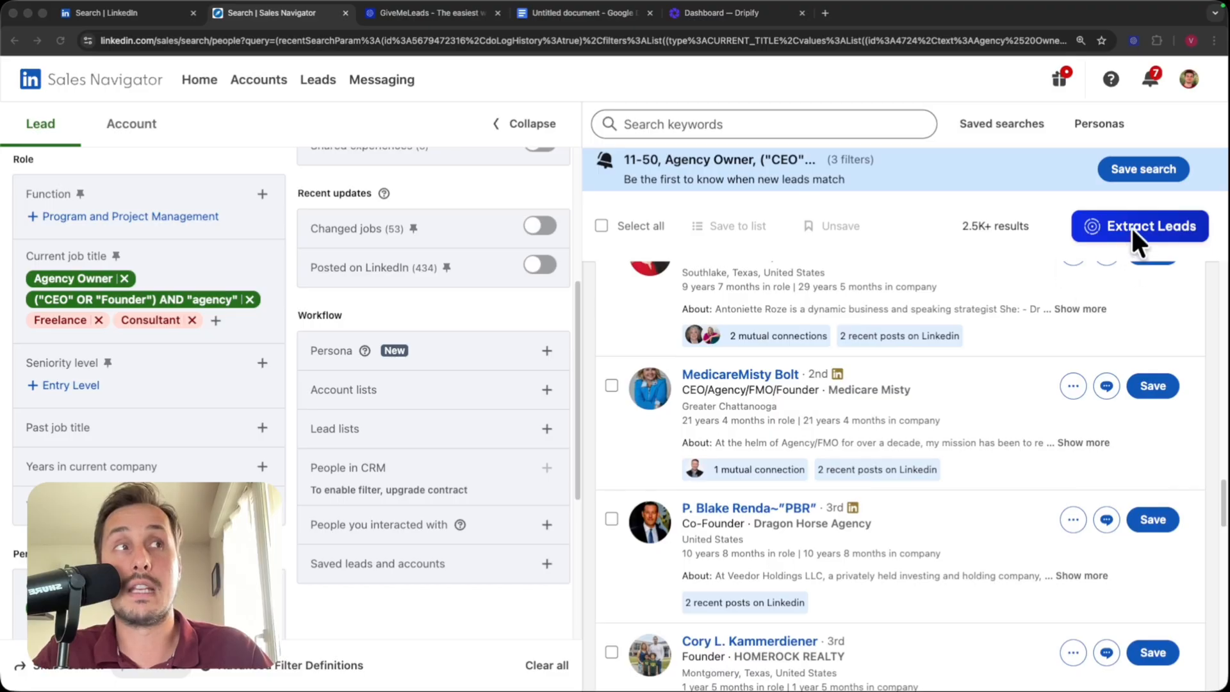
left_click(1136, 226)
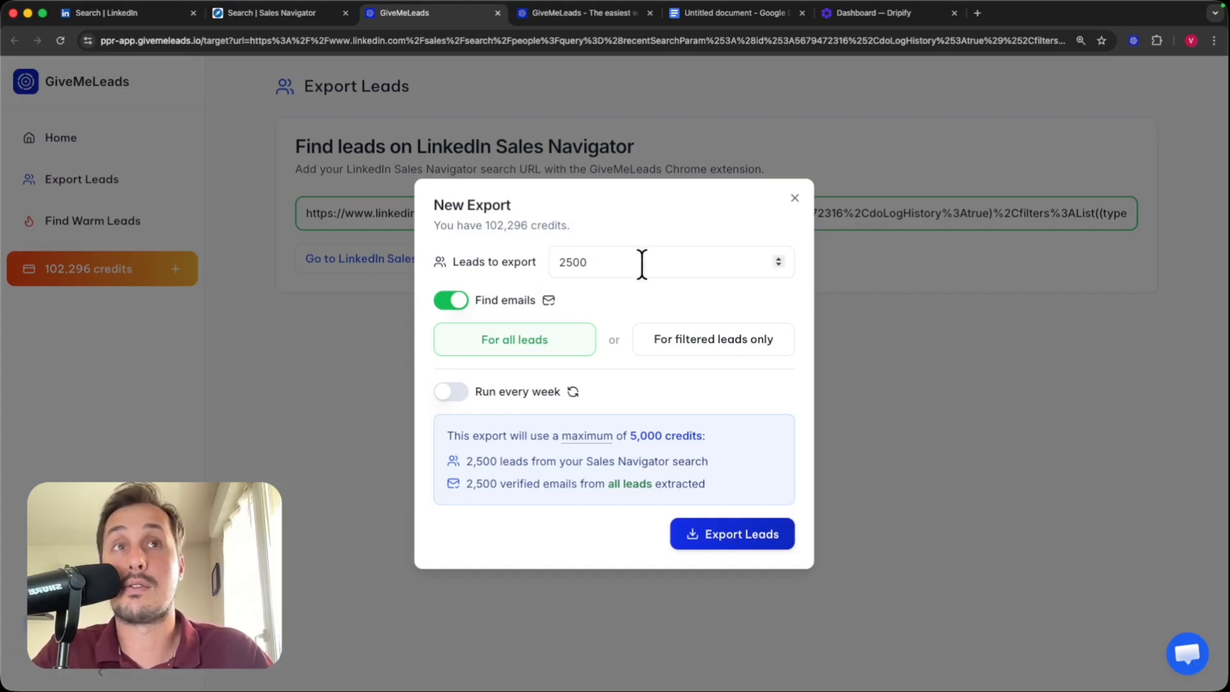
Step: Set the export to 100 leads with emails found for all leads, and start it
left_click_drag(641, 263, 517, 263)
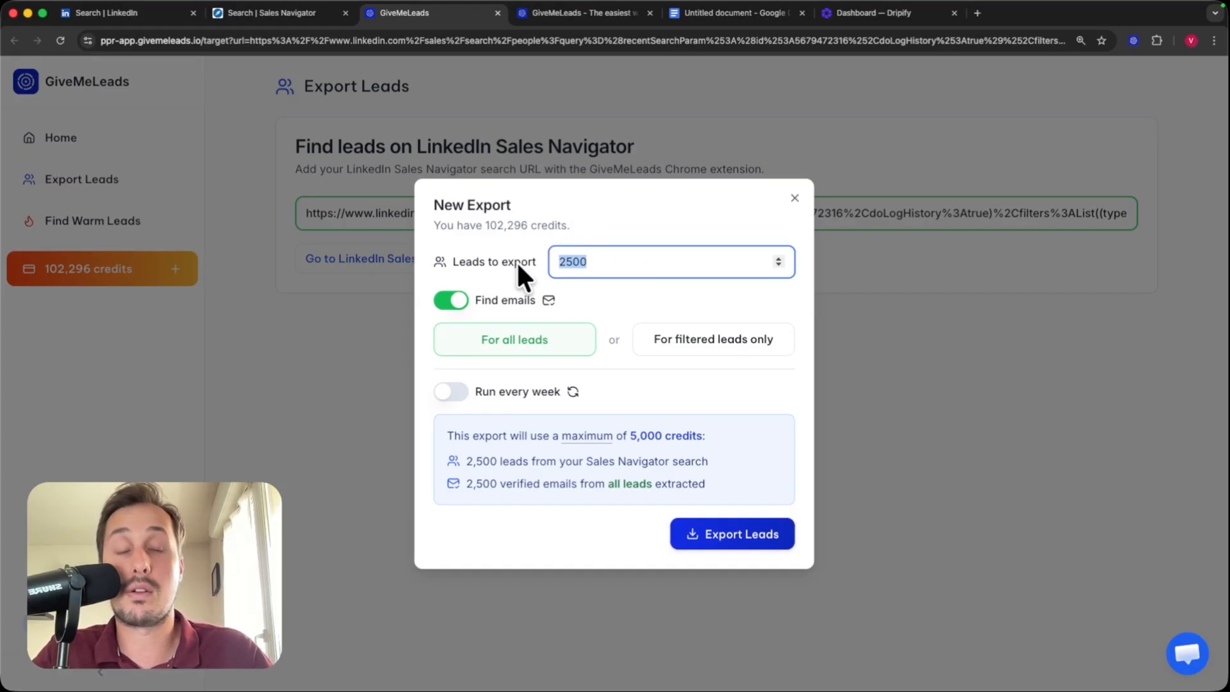
type("100")
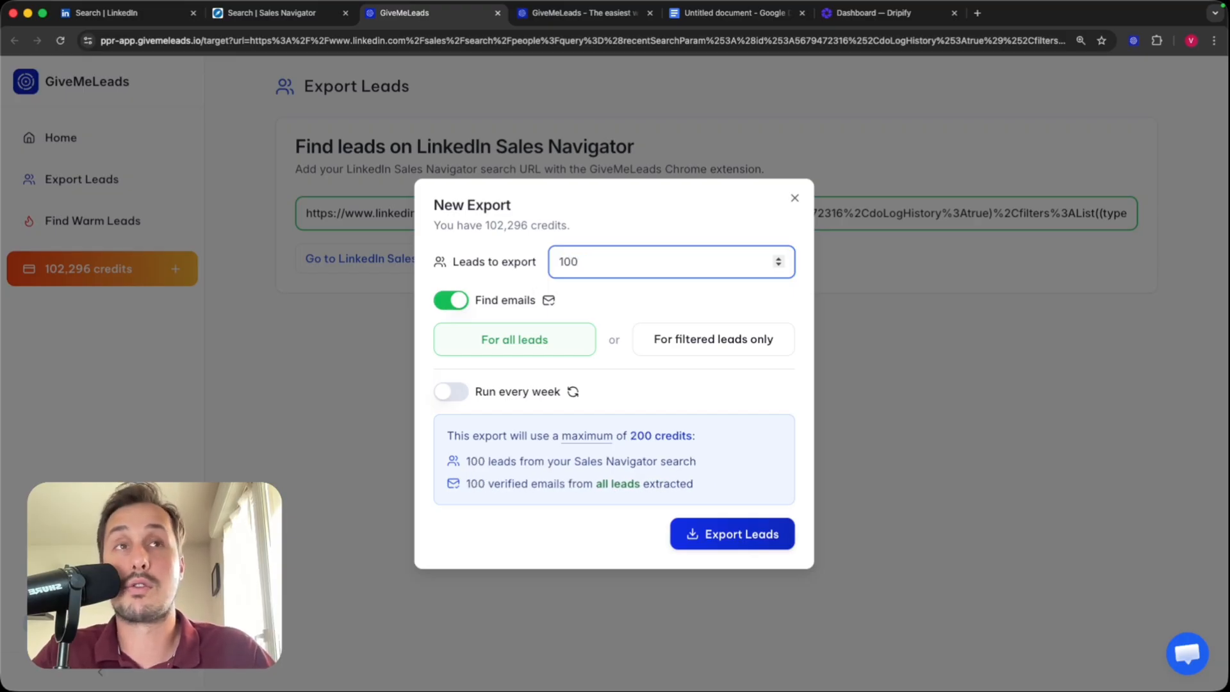
left_click(456, 299)
left_click(457, 301)
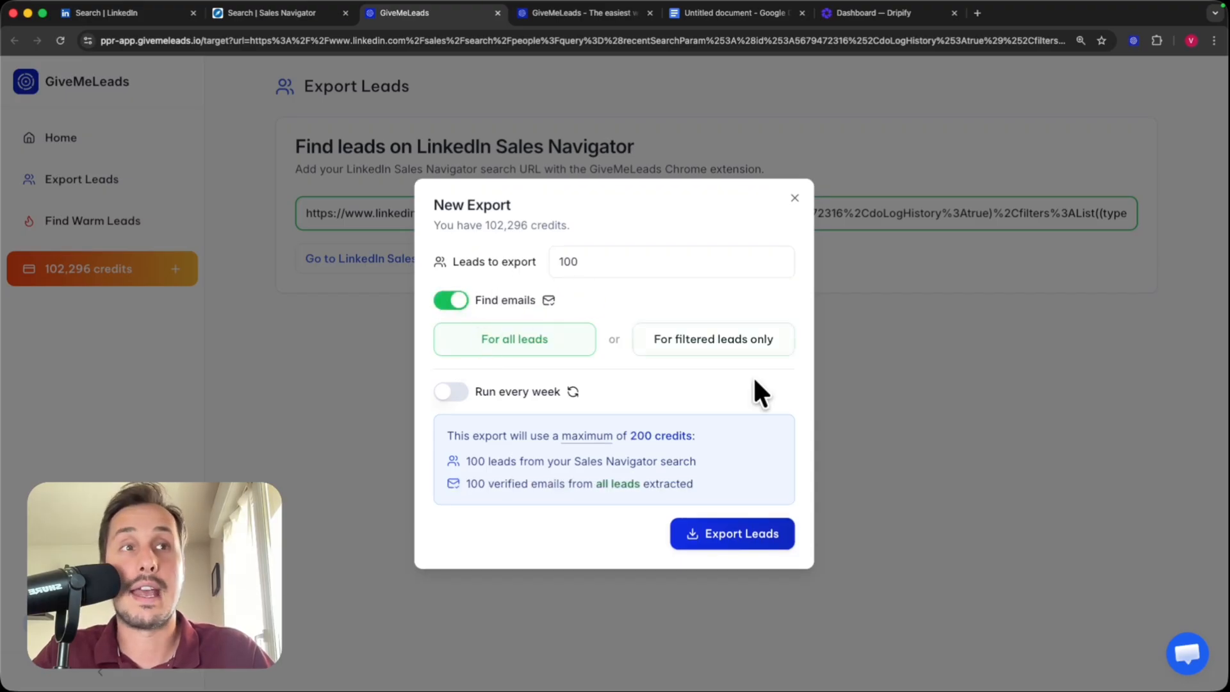
left_click(744, 536)
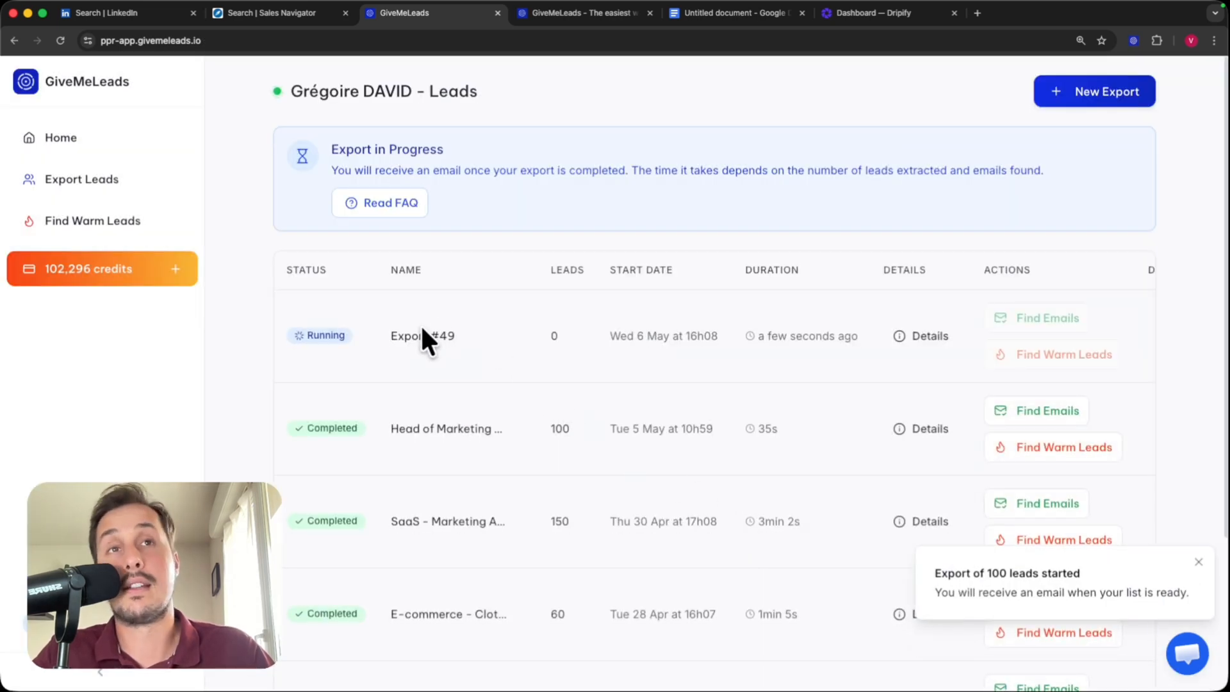
Step: Rename the running export of 100 leads as "Agency owners"
left_click(472, 335)
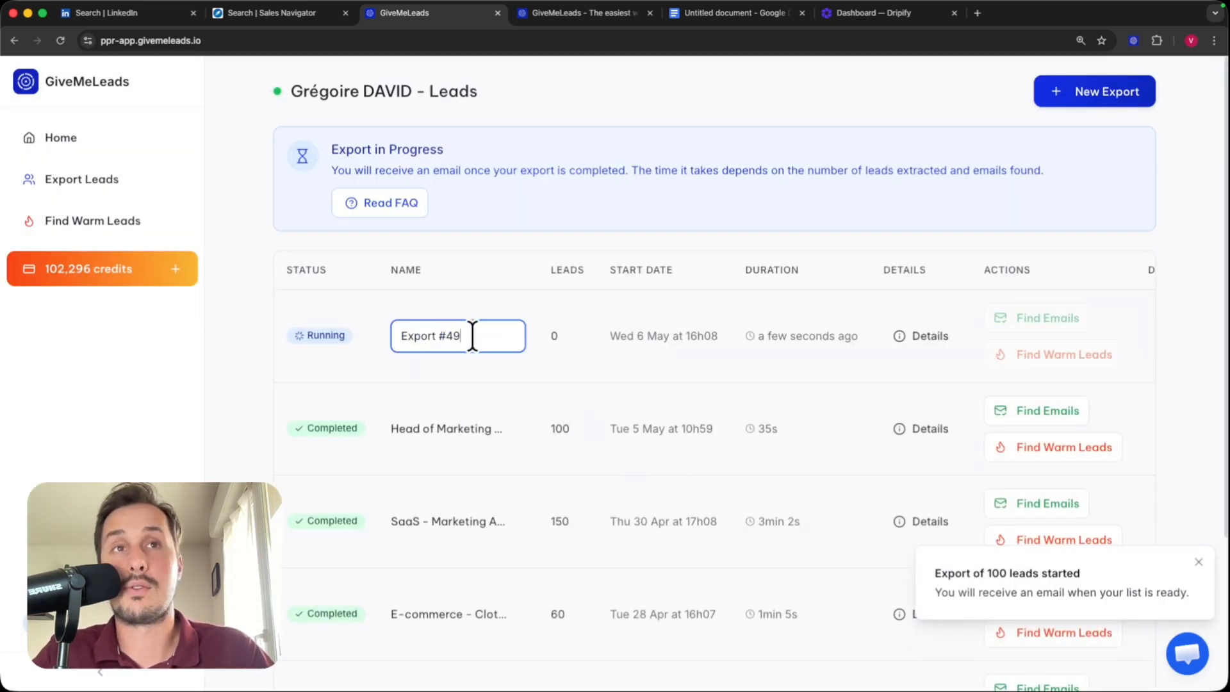
left_click_drag(472, 336, 365, 324)
type("Age")
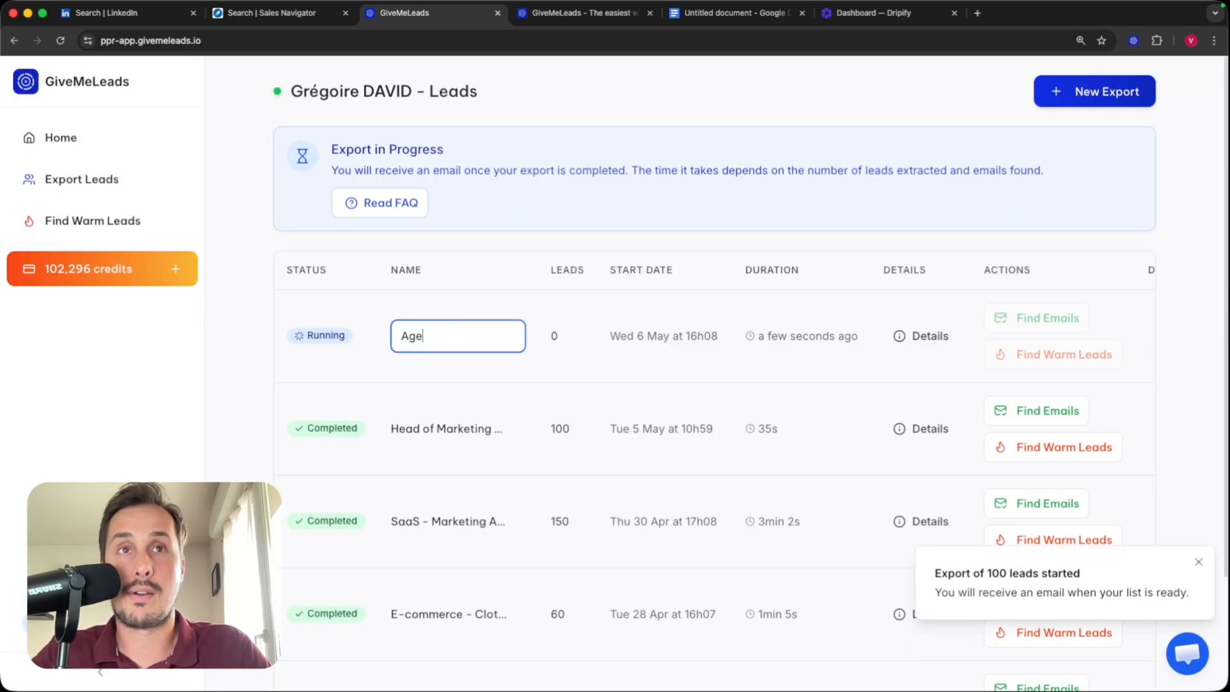
type("ncy owners")
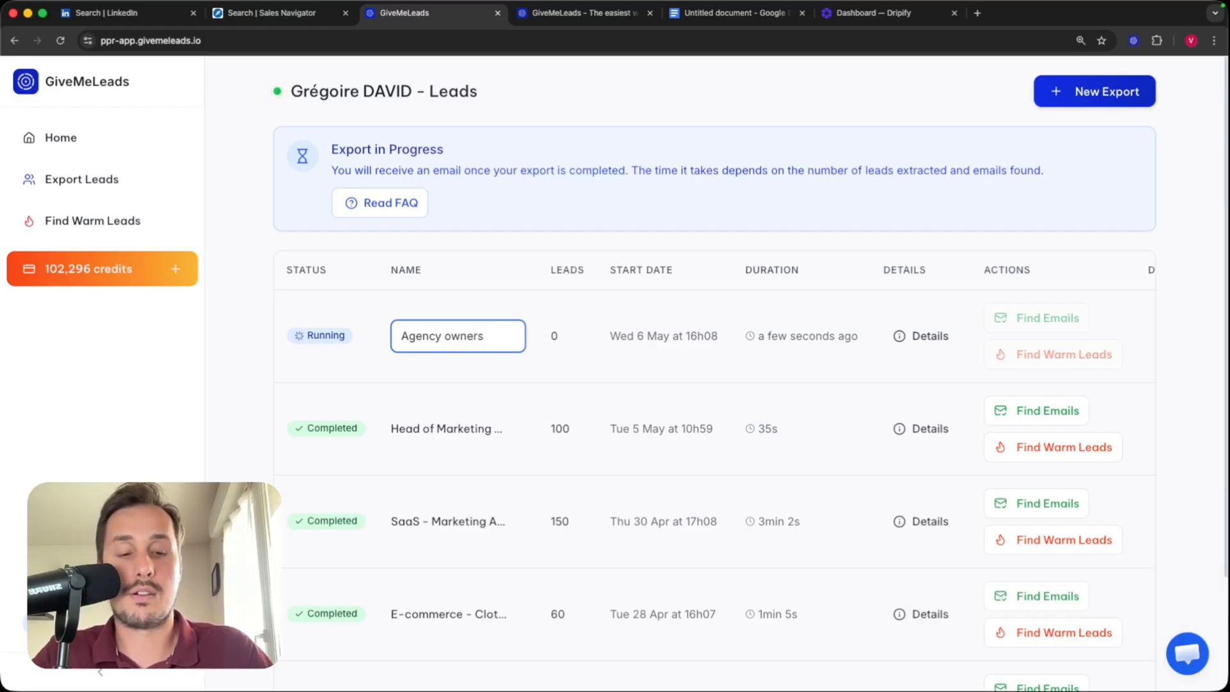
key("Return")
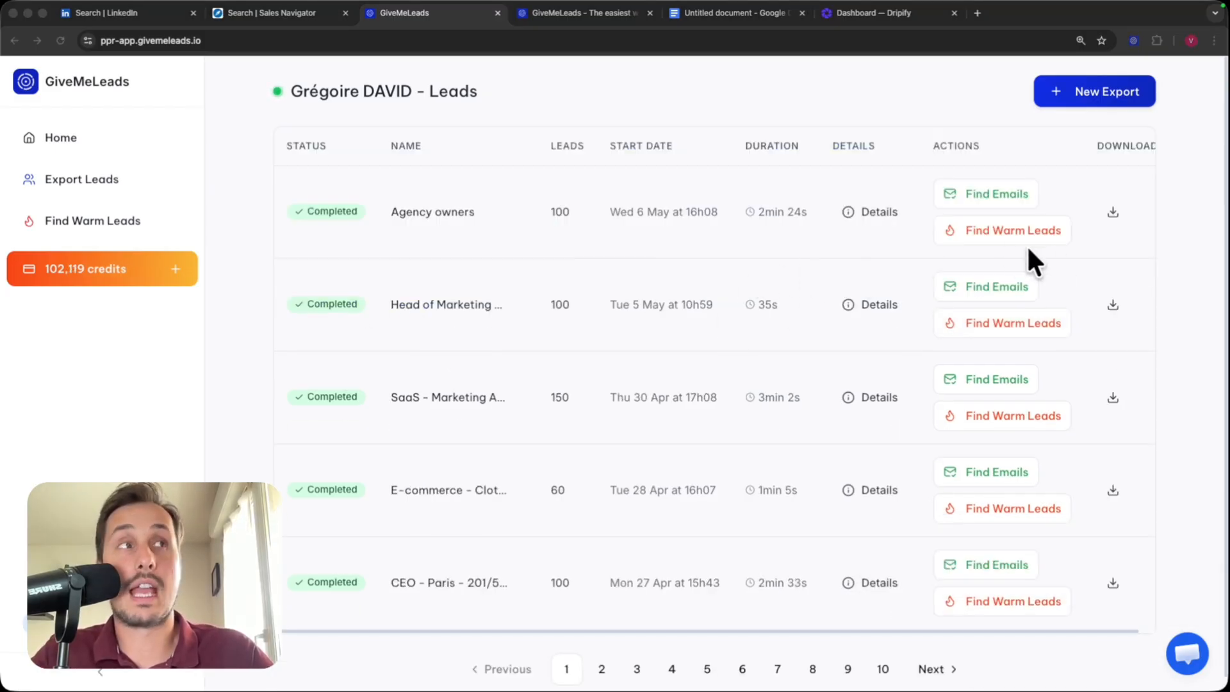
Step: Download the completed Agency owners export as a CSV file and check the opened spreadsheet through to its last row
left_click(1113, 213)
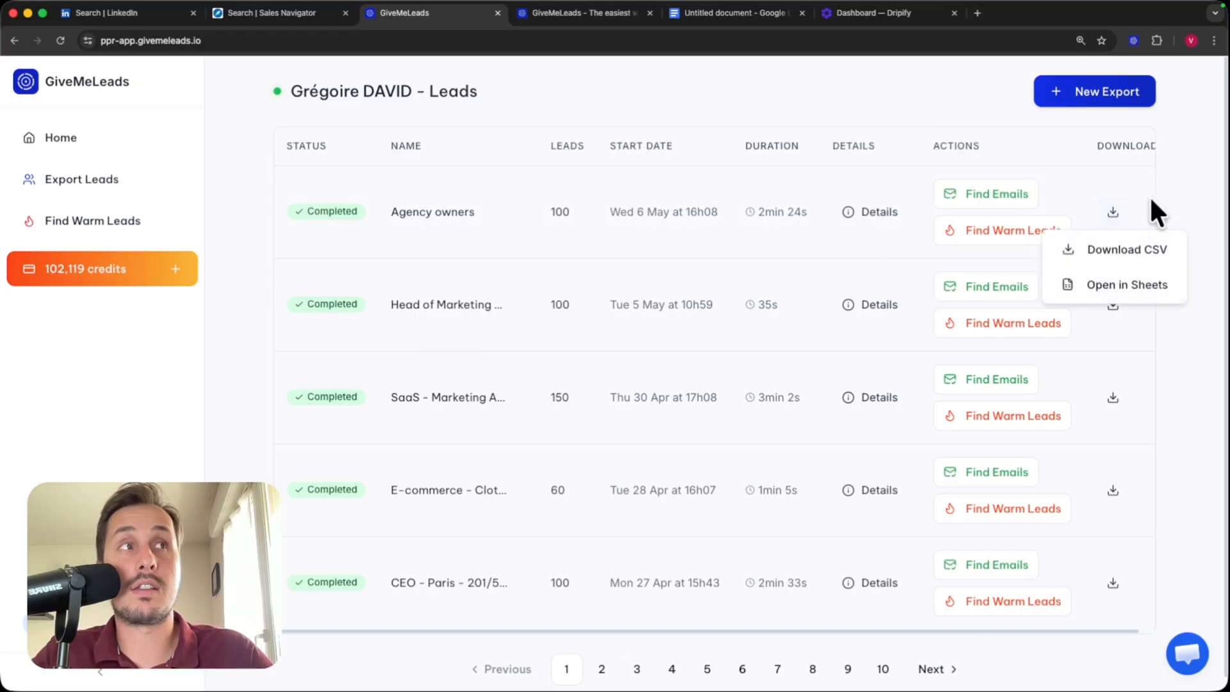
left_click(1114, 251)
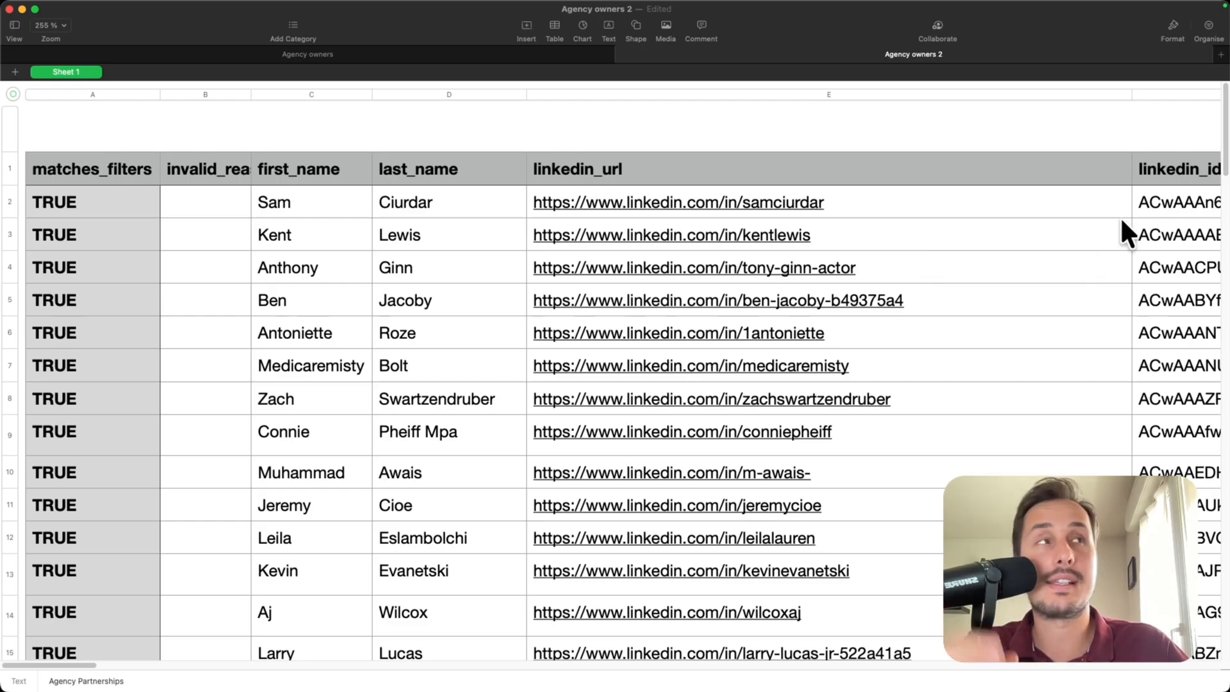
left_click_drag(1220, 152, 1222, 598)
left_click(11, 392)
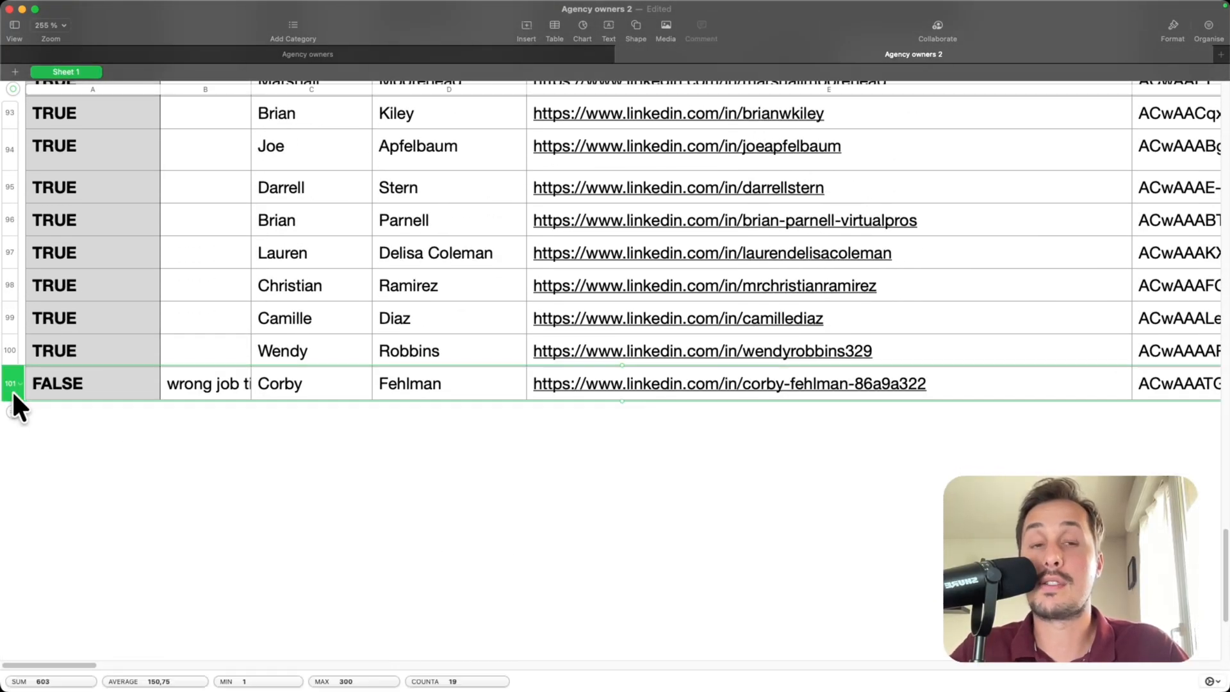
left_click_drag(1224, 620, 1219, 125)
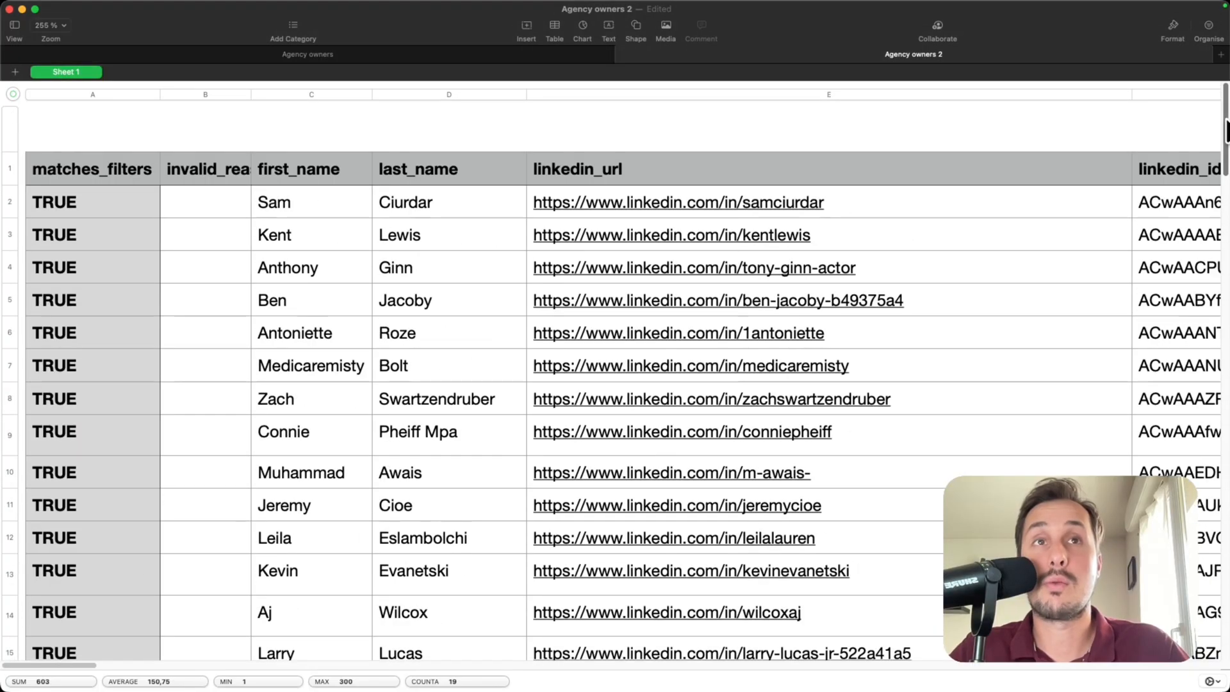
Step: Examine the lead columns of the spreadsheet, from first name through LinkedIn URL, email, email status, job title and location to the connection details
left_click(294, 170)
scroll(296, 170, "right", 1)
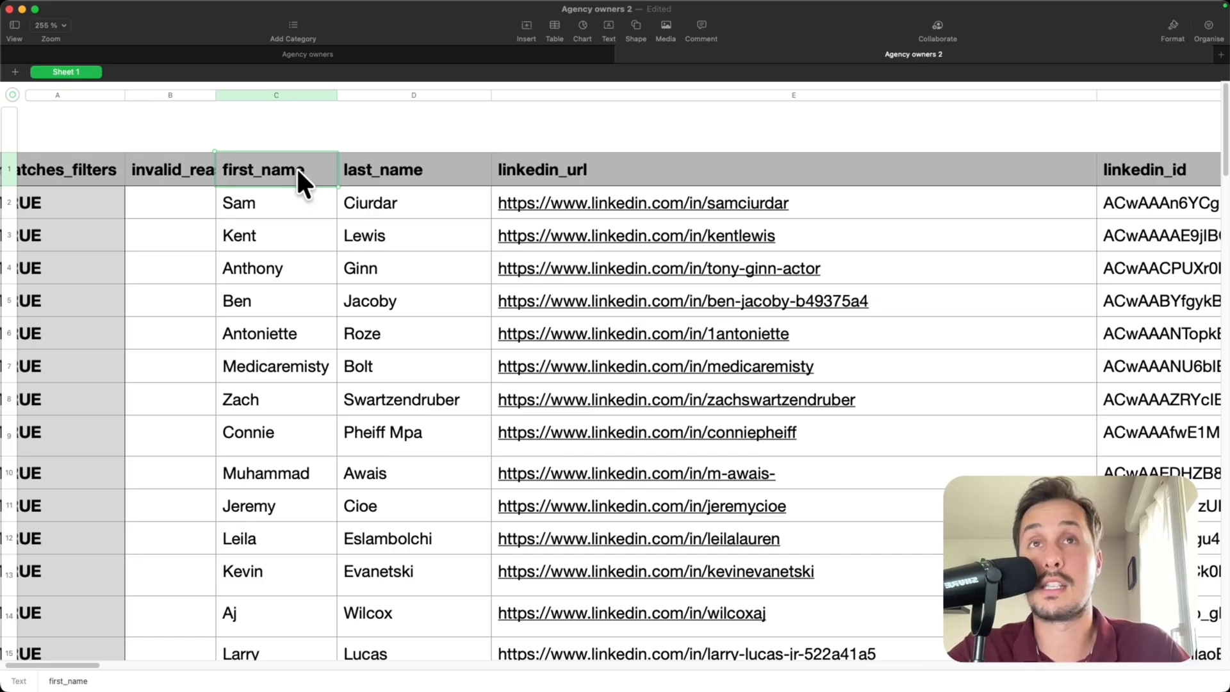
scroll(298, 174, "right", 2)
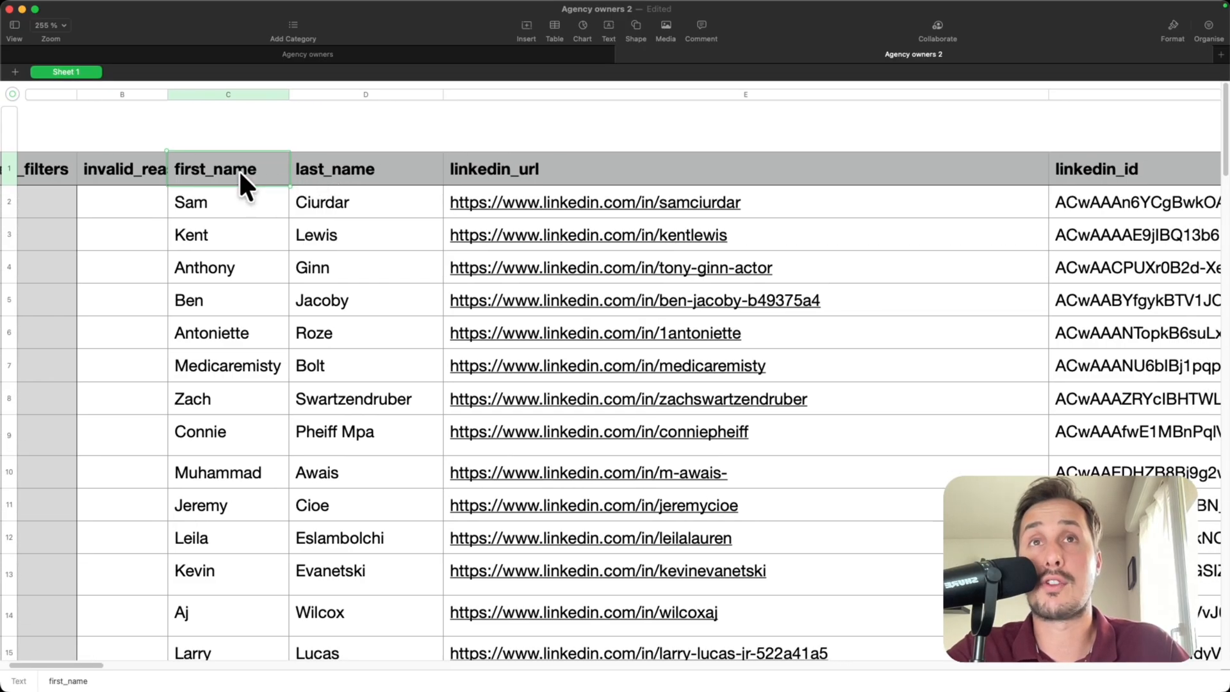
scroll(253, 172, "right", 10)
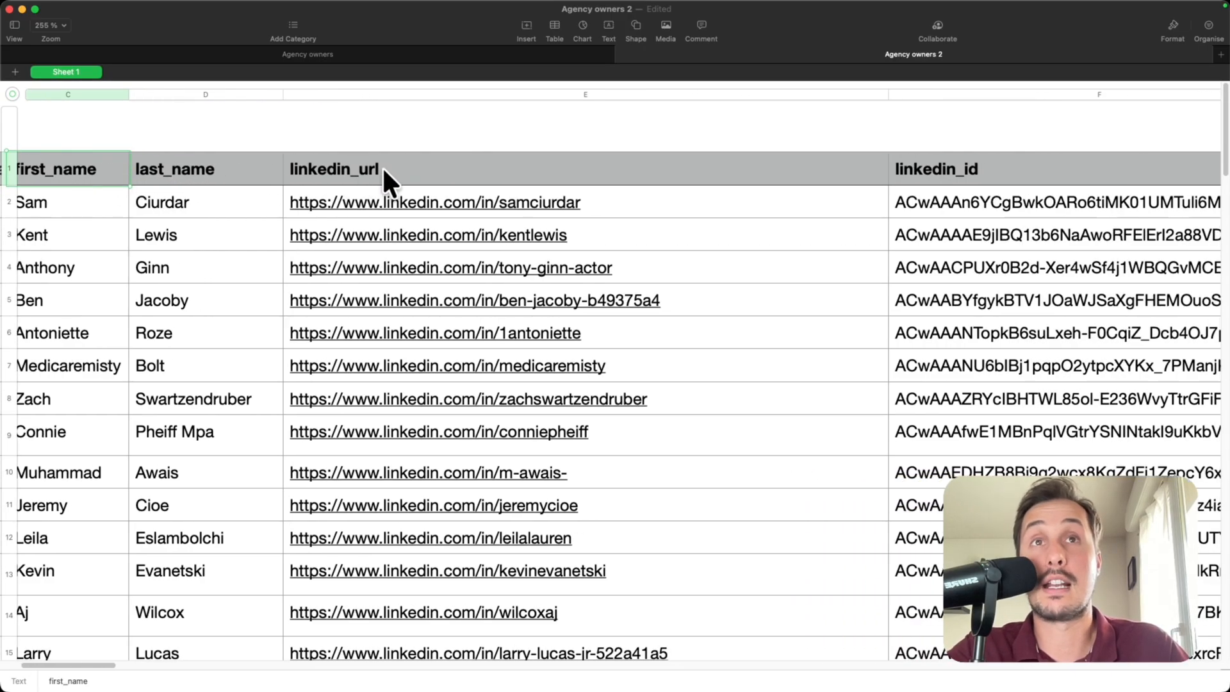
scroll(382, 167, "right", 2)
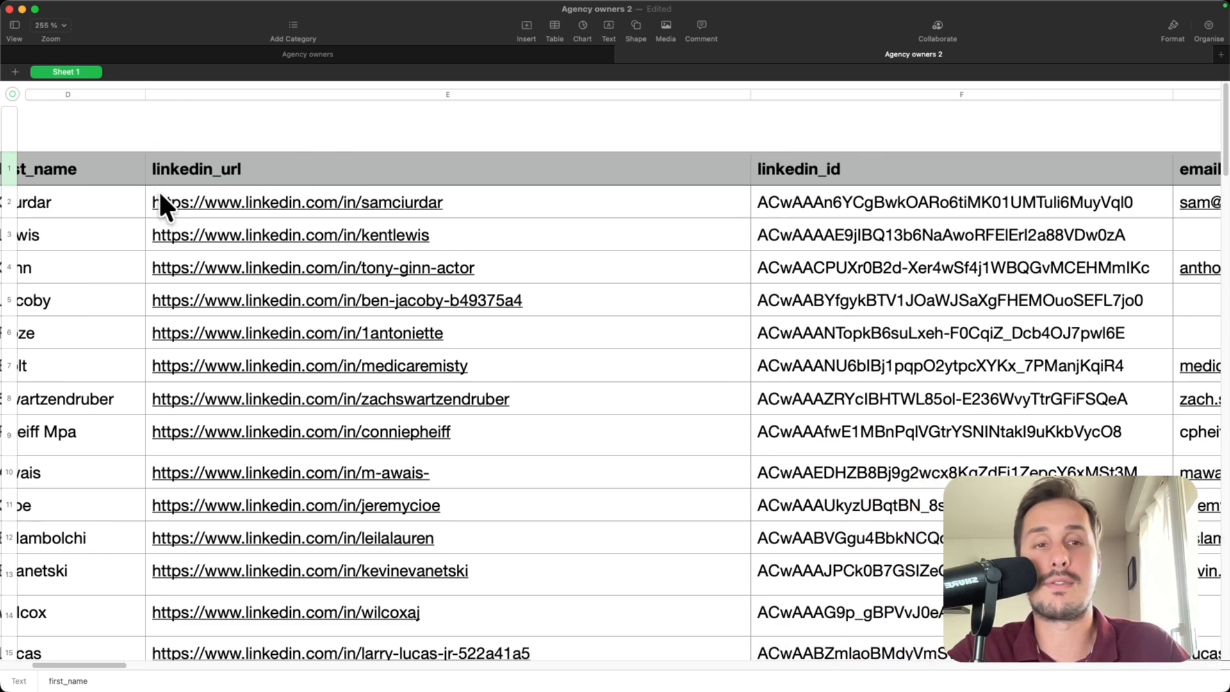
scroll(186, 192, "right", 20)
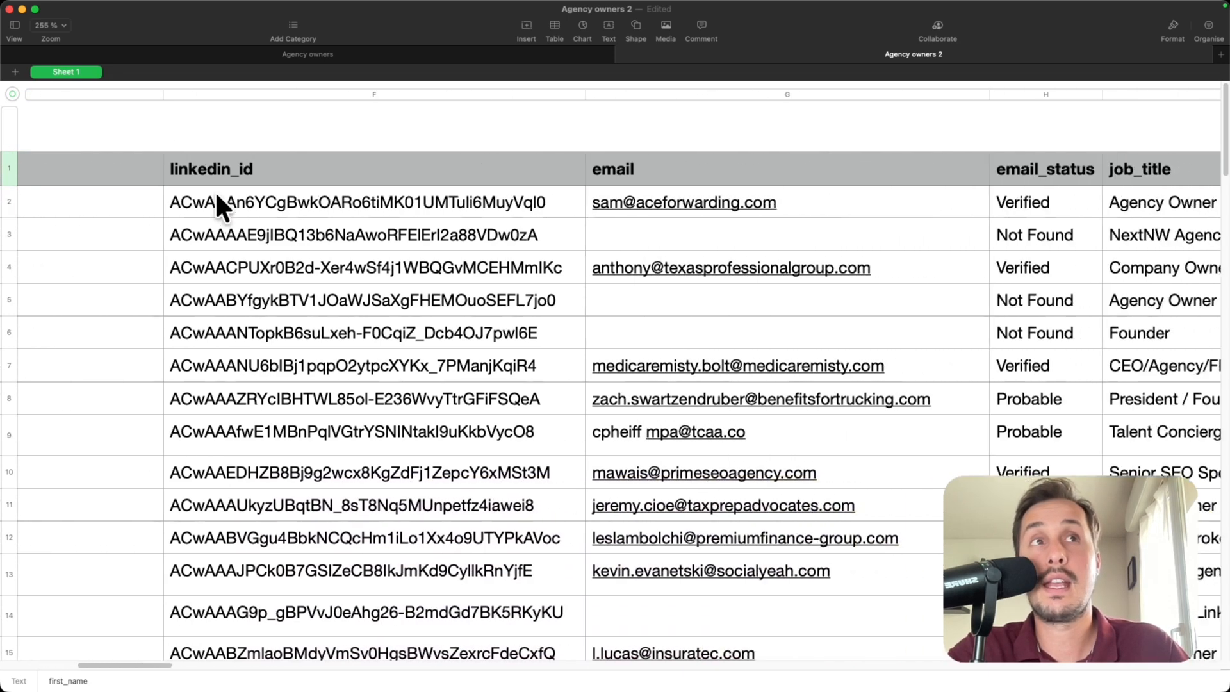
scroll(216, 195, "right", 15)
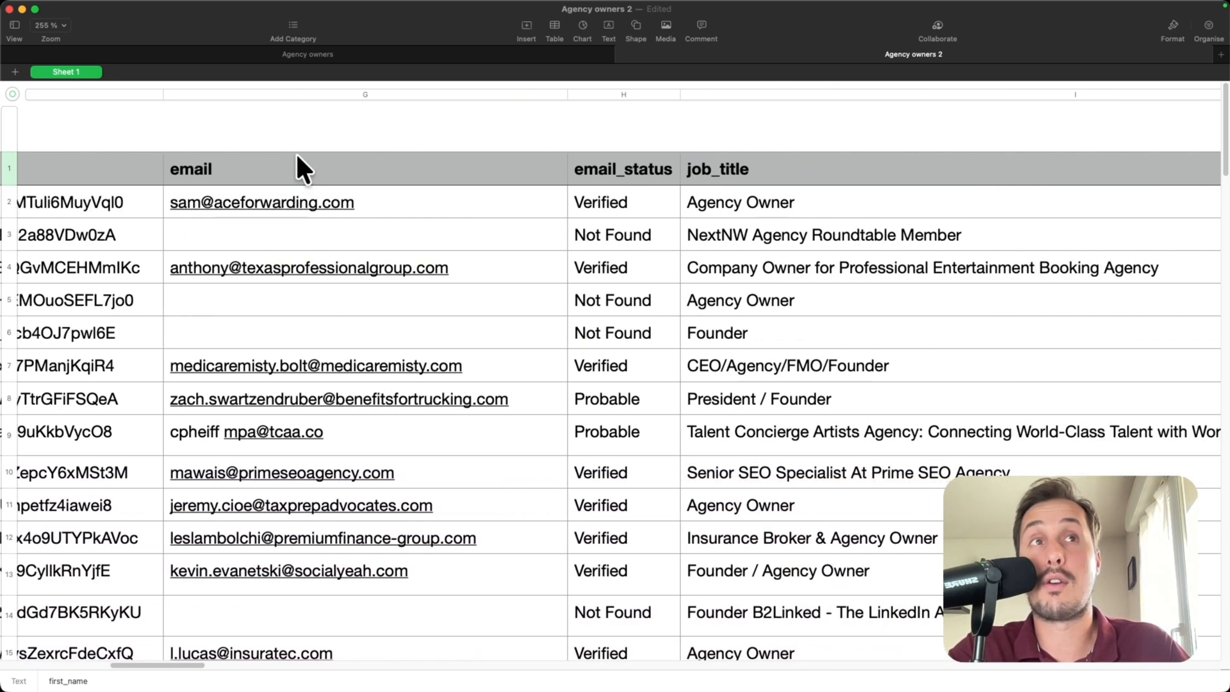
scroll(297, 156, "right", 6)
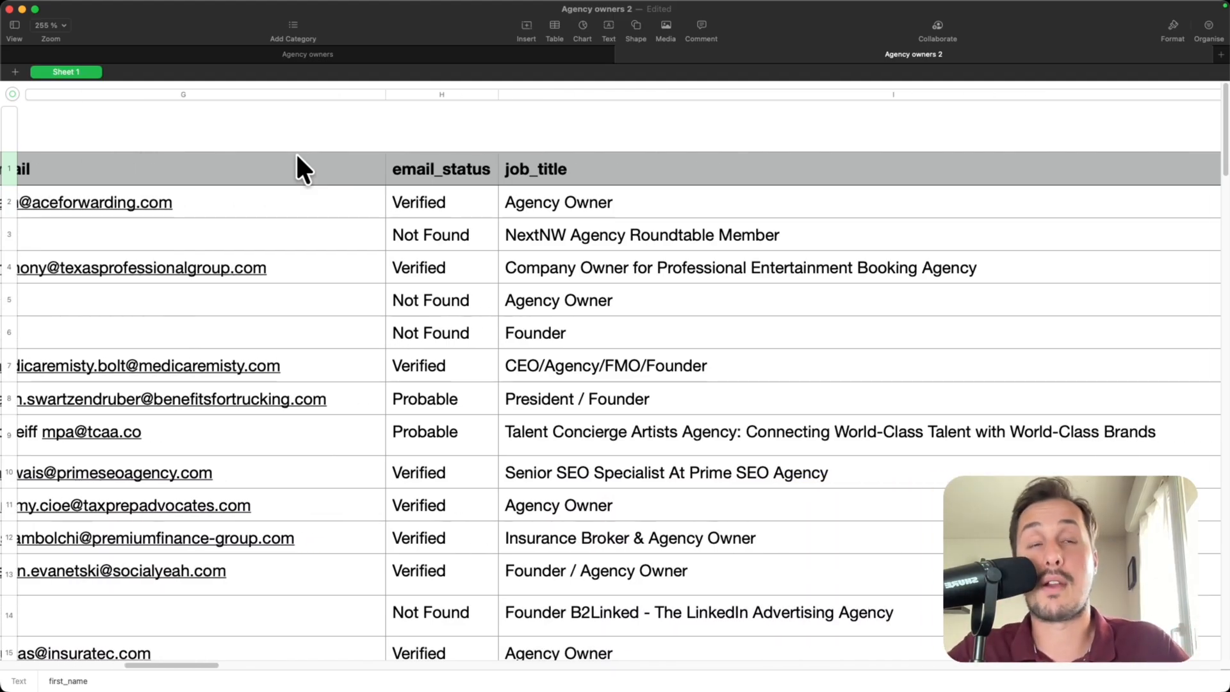
scroll(296, 157, "right", 2)
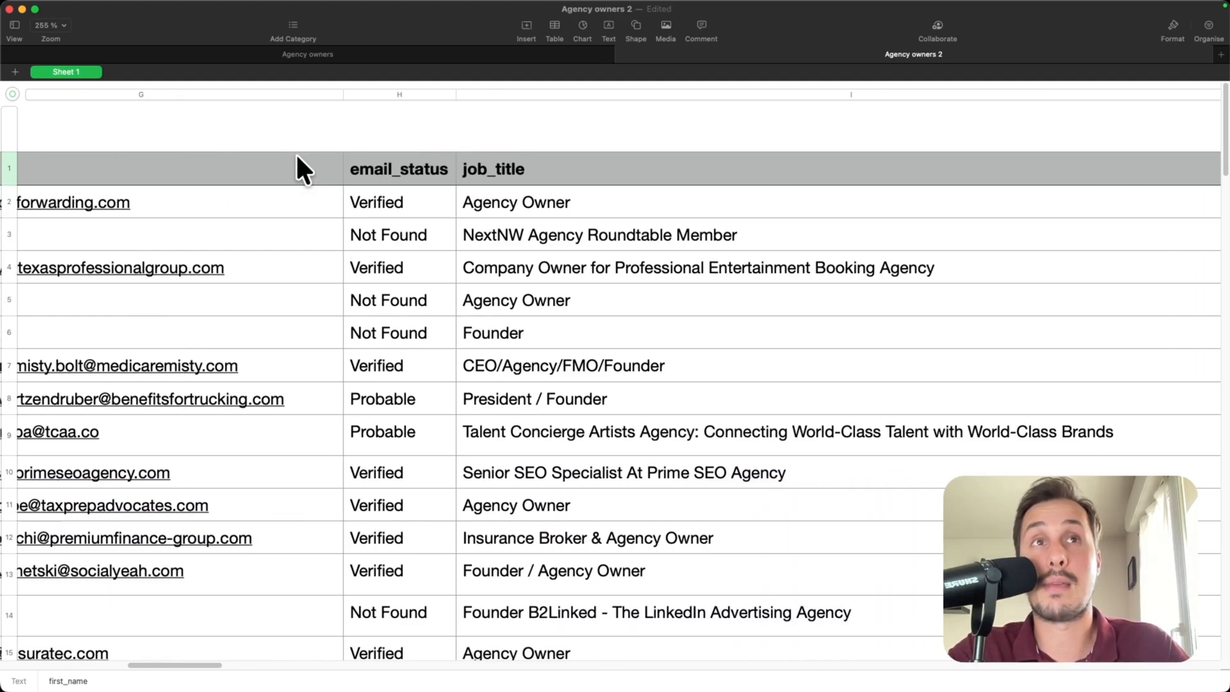
scroll(295, 157, "right", 20)
scroll(232, 172, "right", 20)
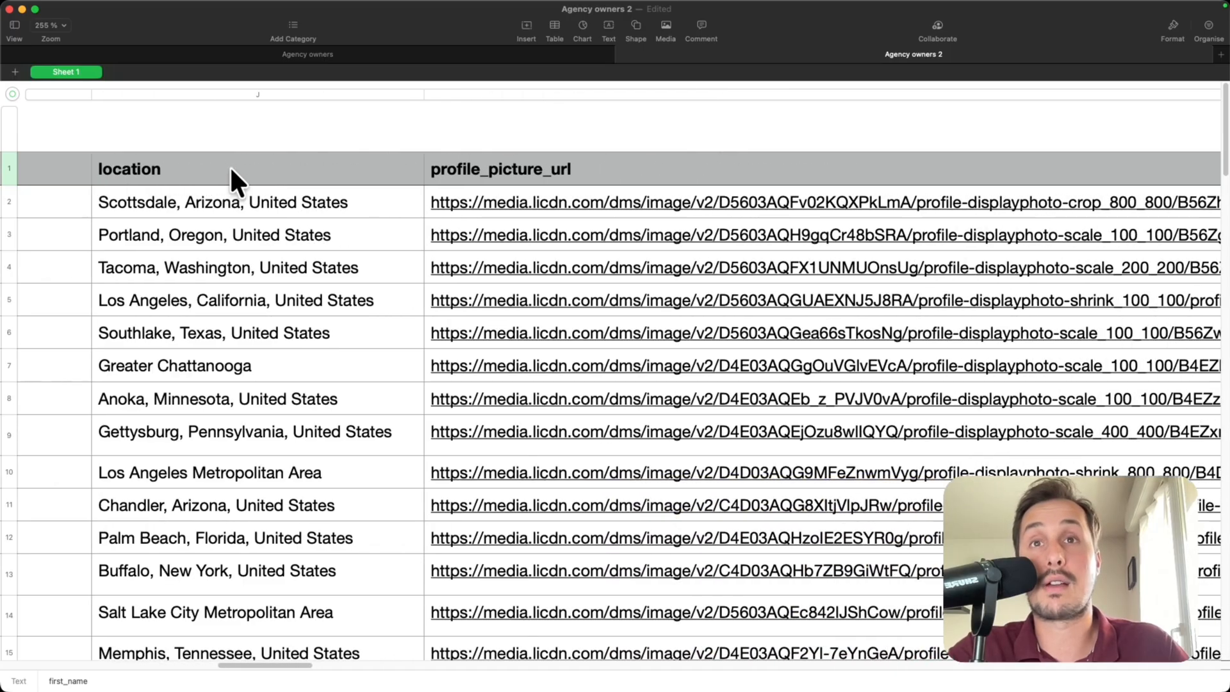
scroll(235, 176, "right", 20)
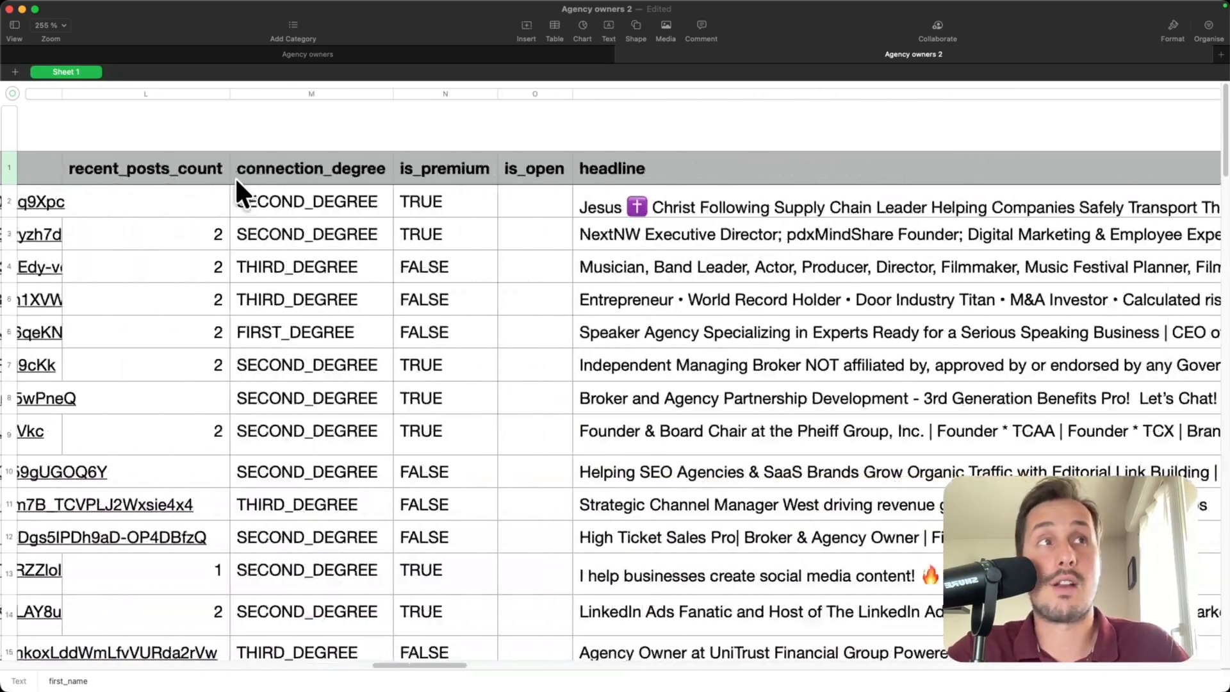
Step: Examine the company columns of the spreadsheet, from company name, website, location and industry to employee count
scroll(236, 175, "right", 20)
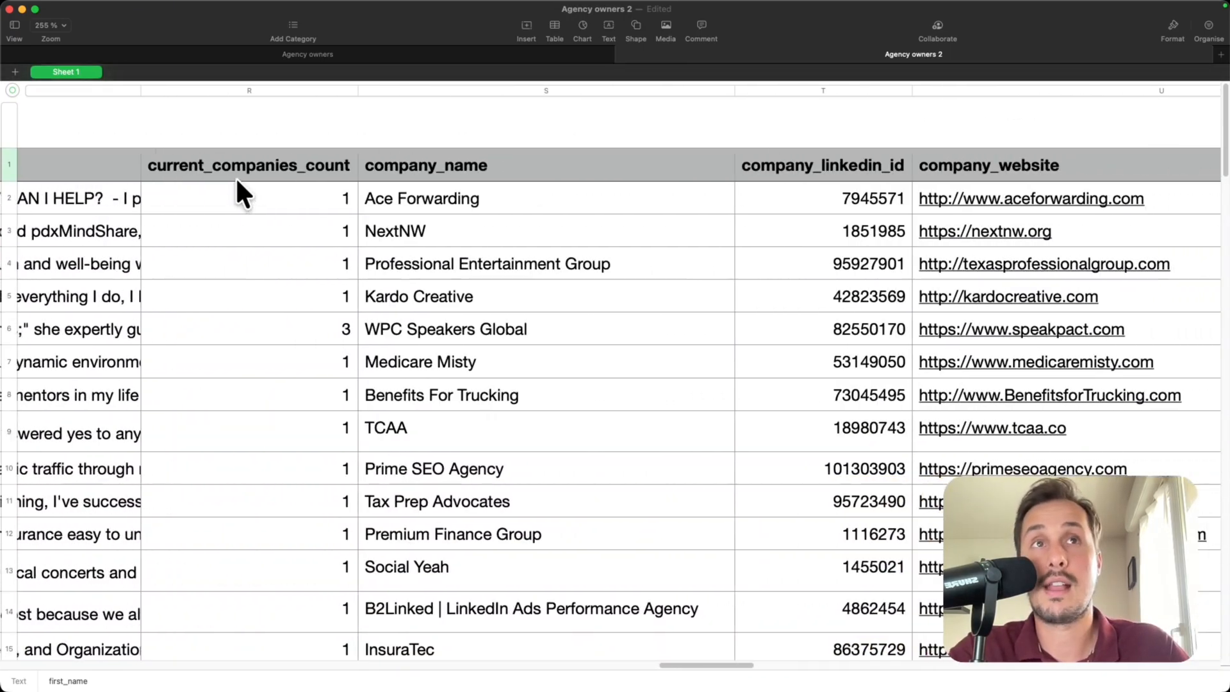
scroll(142, 167, "right", 20)
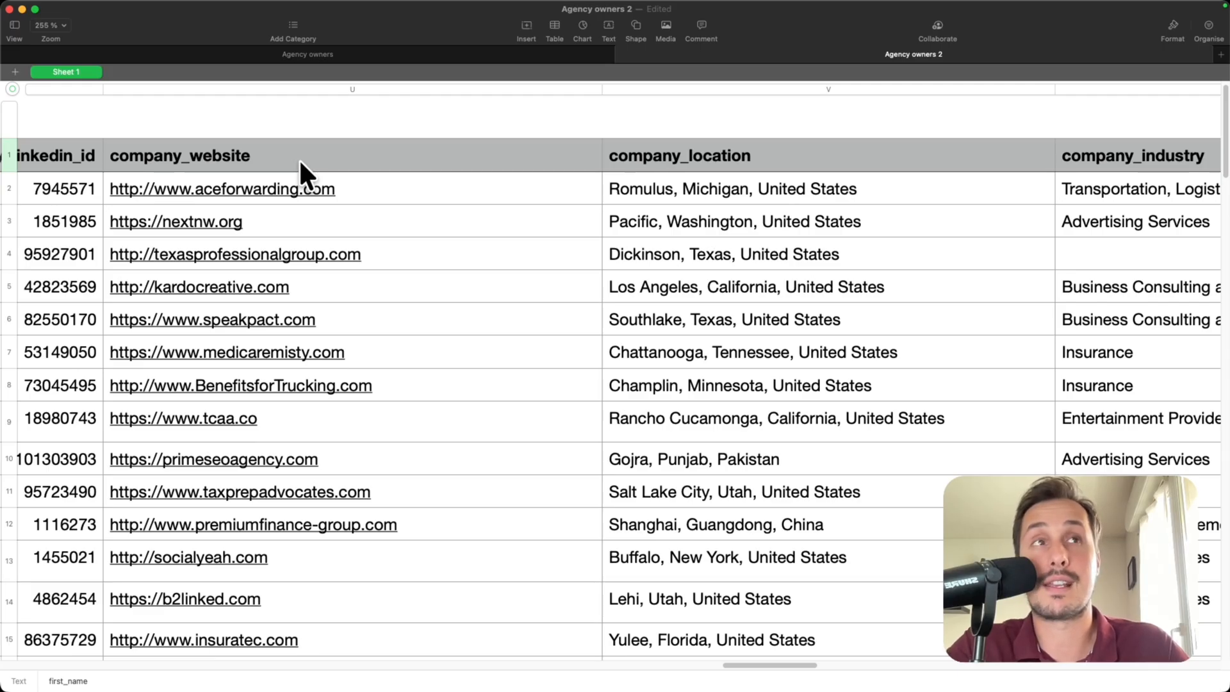
scroll(298, 159, "right", 15)
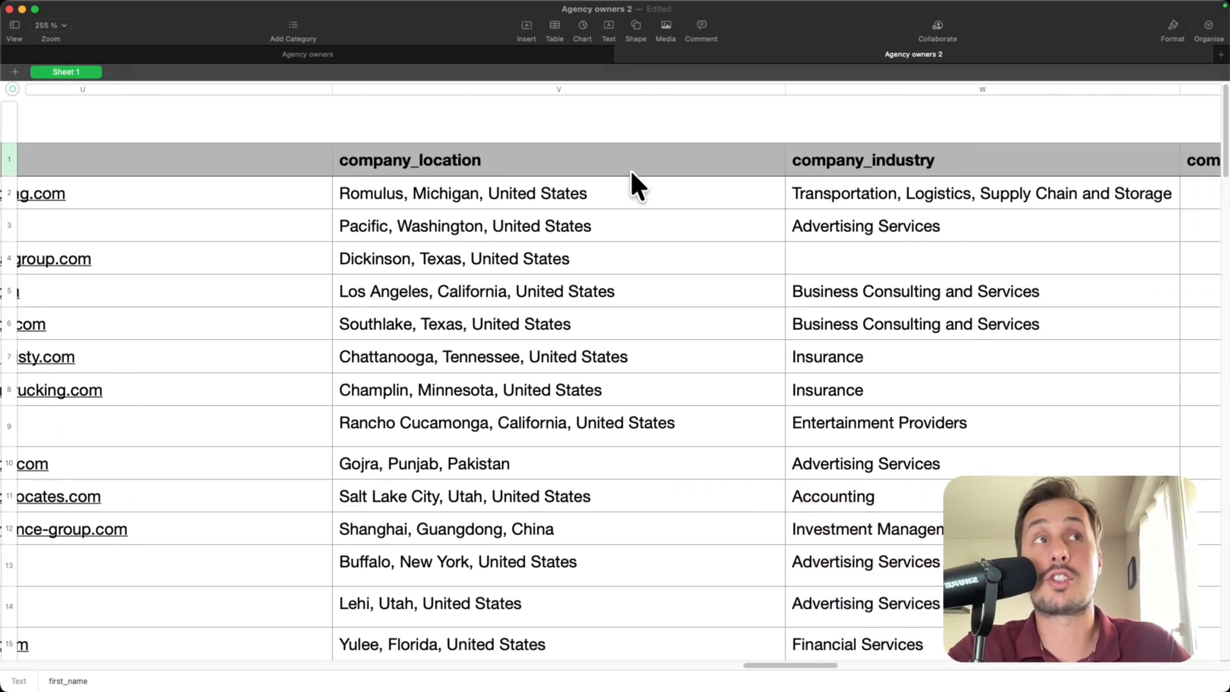
scroll(635, 186, "right", 10)
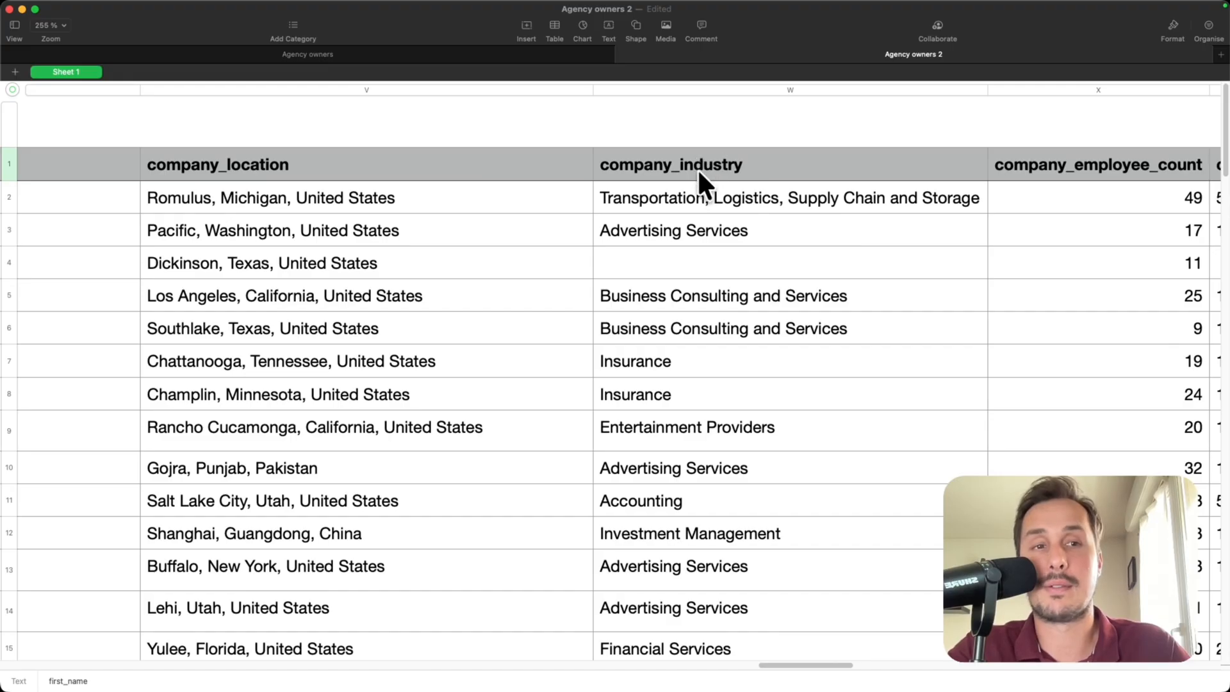
scroll(697, 168, "right", 9)
left_click(503, 160)
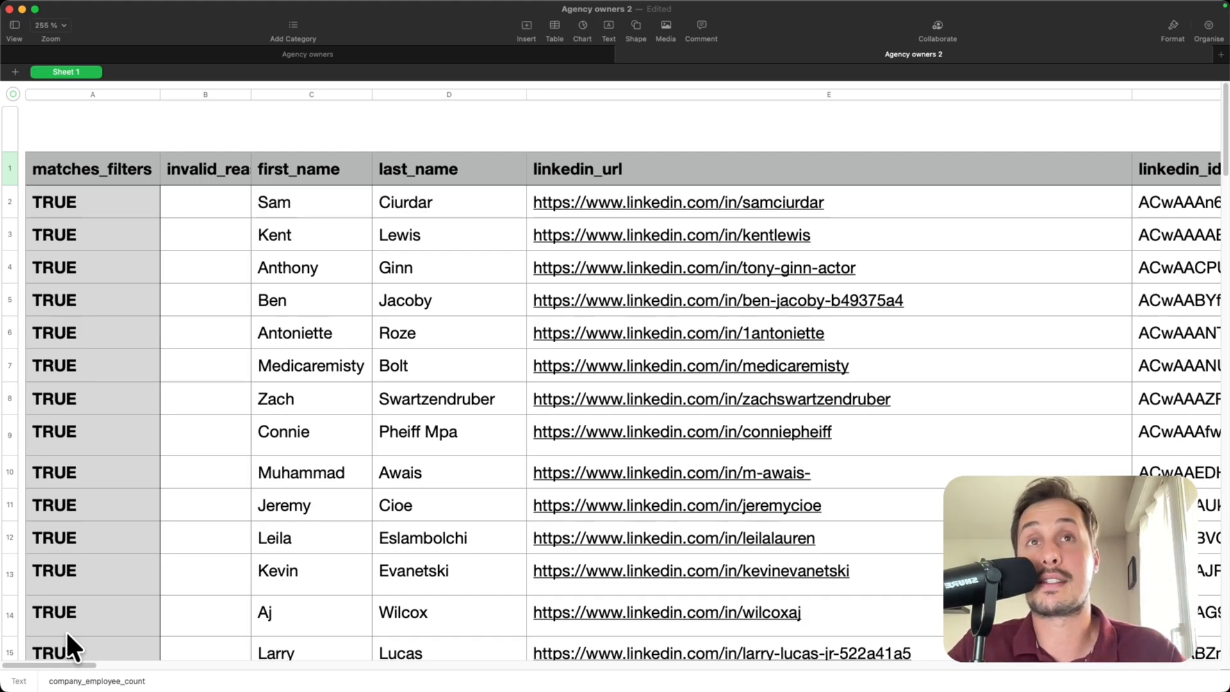
Step: Compare the spreadsheet's first_name column with the {{firstName}} variable in the Head of Sales campaign email in Instantly
left_click(335, 158)
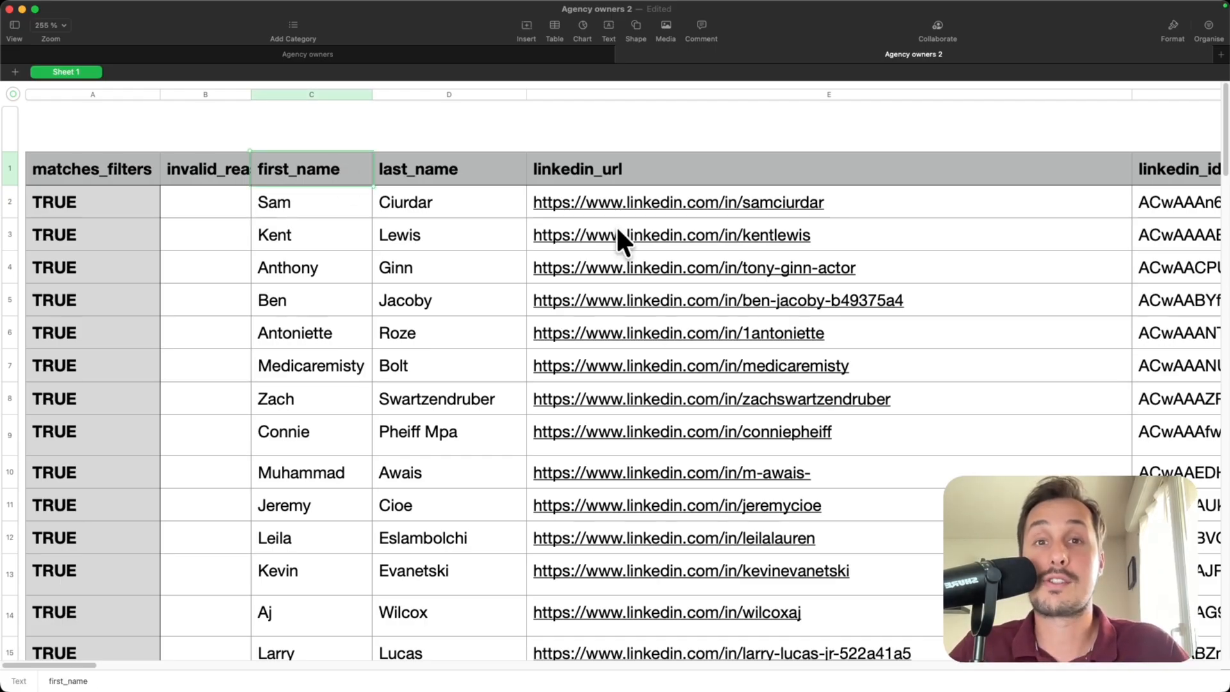
key("super+Tab")
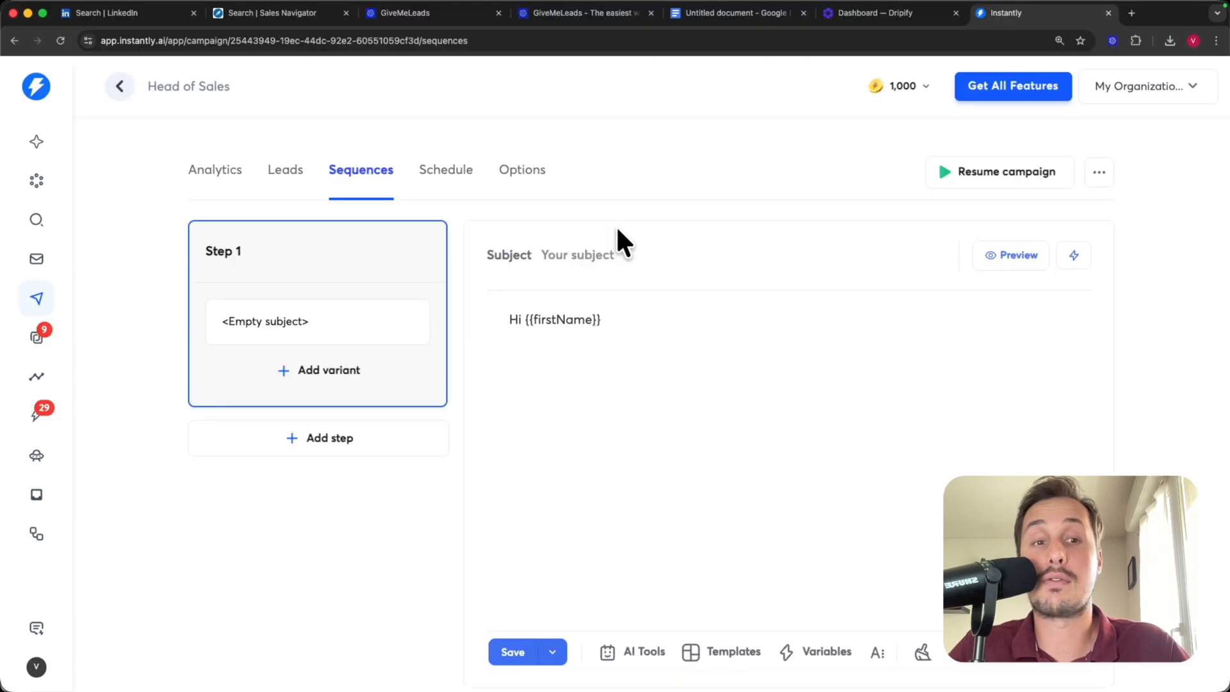
left_click_drag(634, 318, 485, 313)
key("super+Tab")
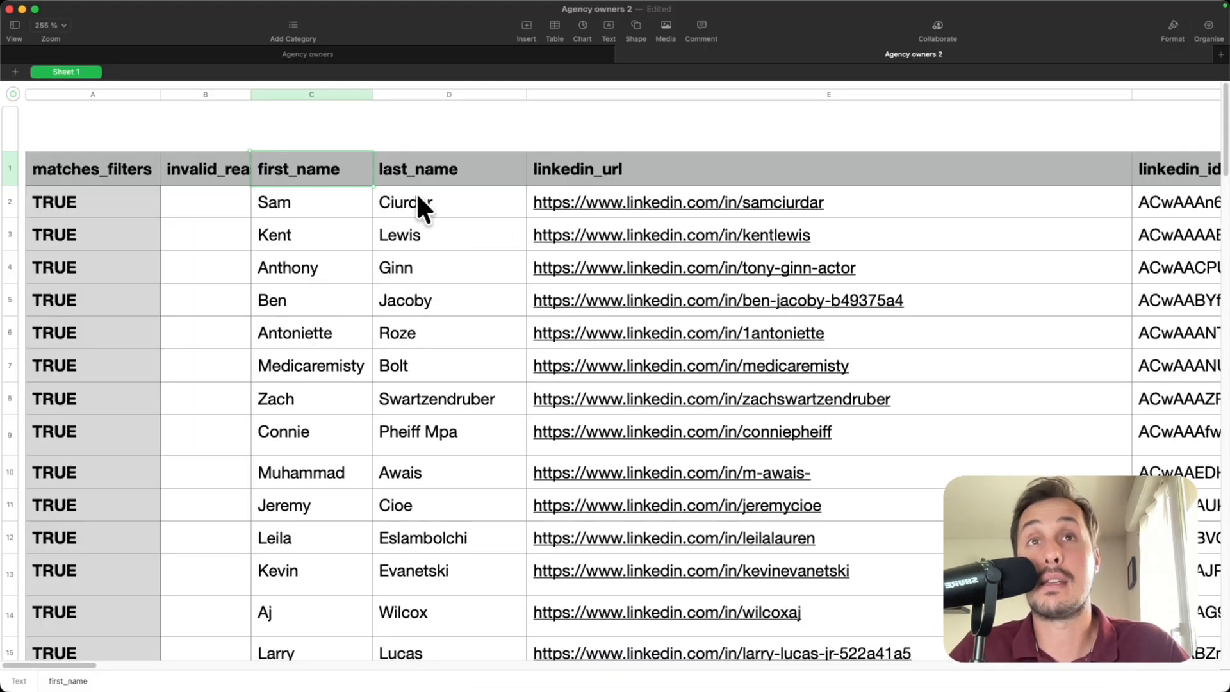
left_click(311, 94)
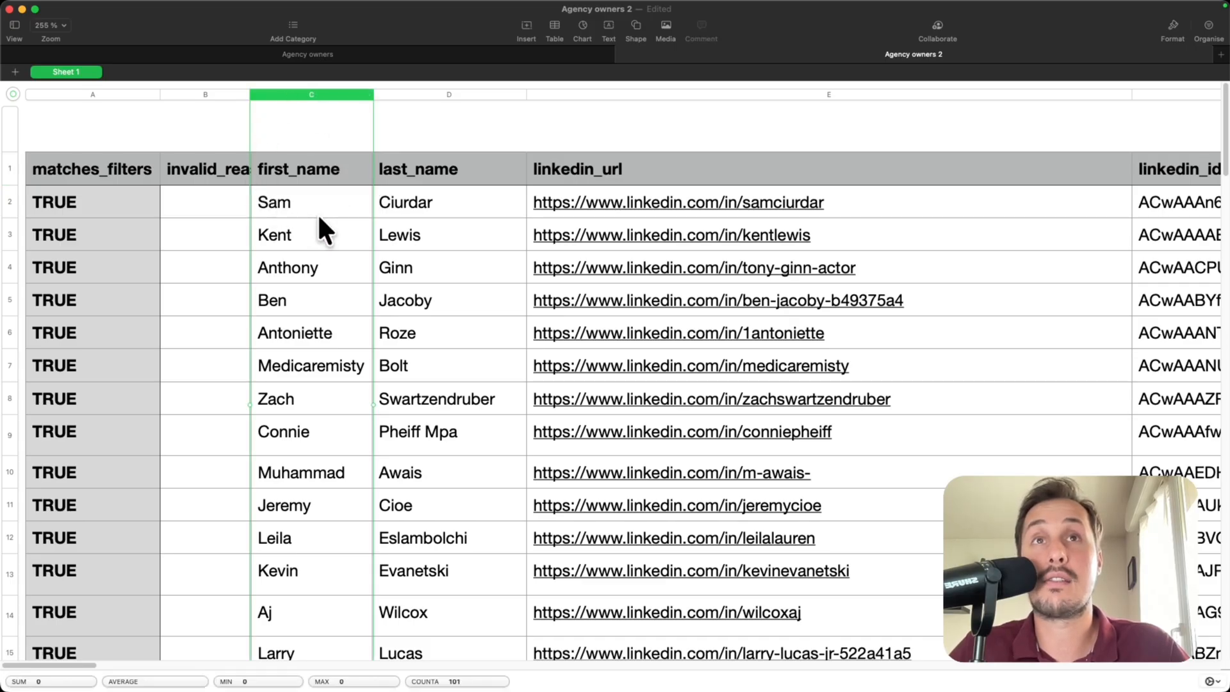
Step: Preview the campaign email in Instantly, comparing the greeting for the lead with a rocket emoji in the first name and the lead without one
key("super+Tab")
left_click(1009, 255)
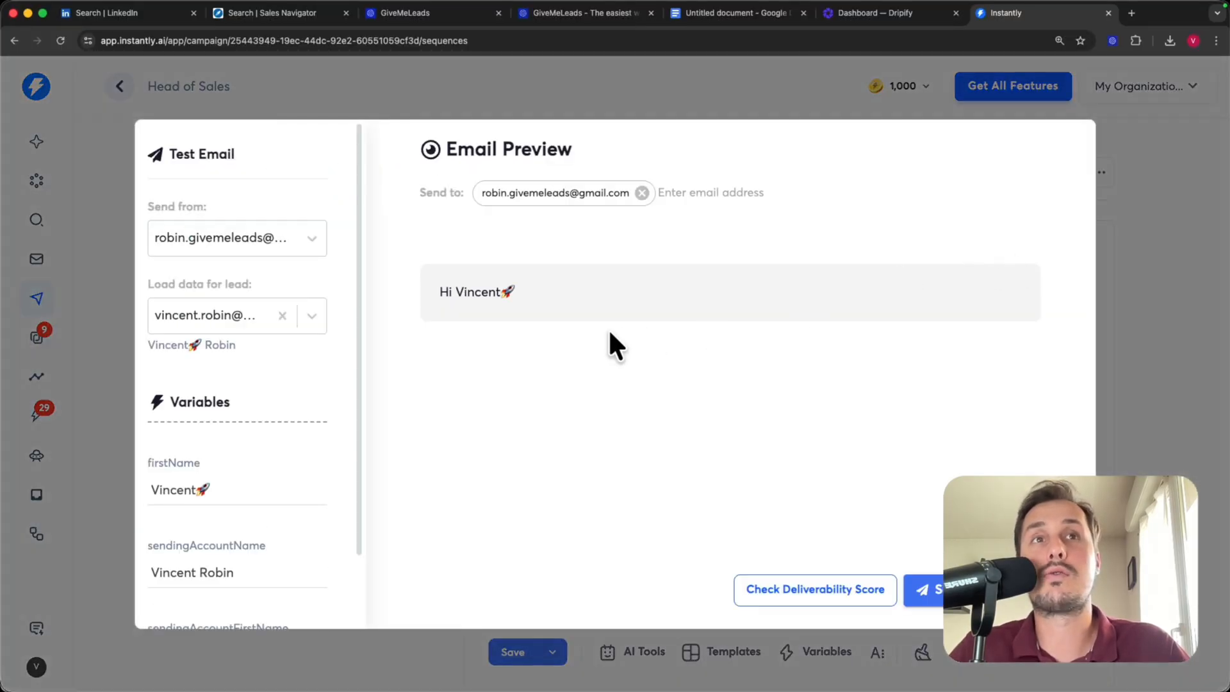
left_click_drag(555, 293, 457, 293)
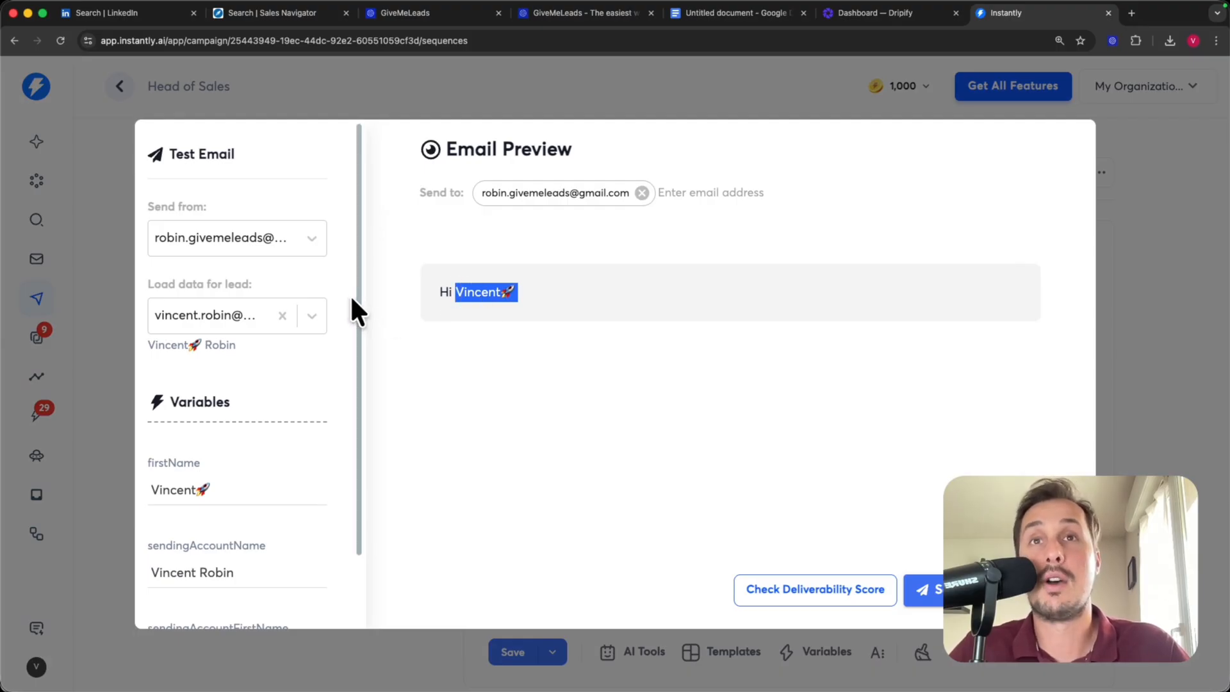
left_click(314, 315)
left_click(219, 426)
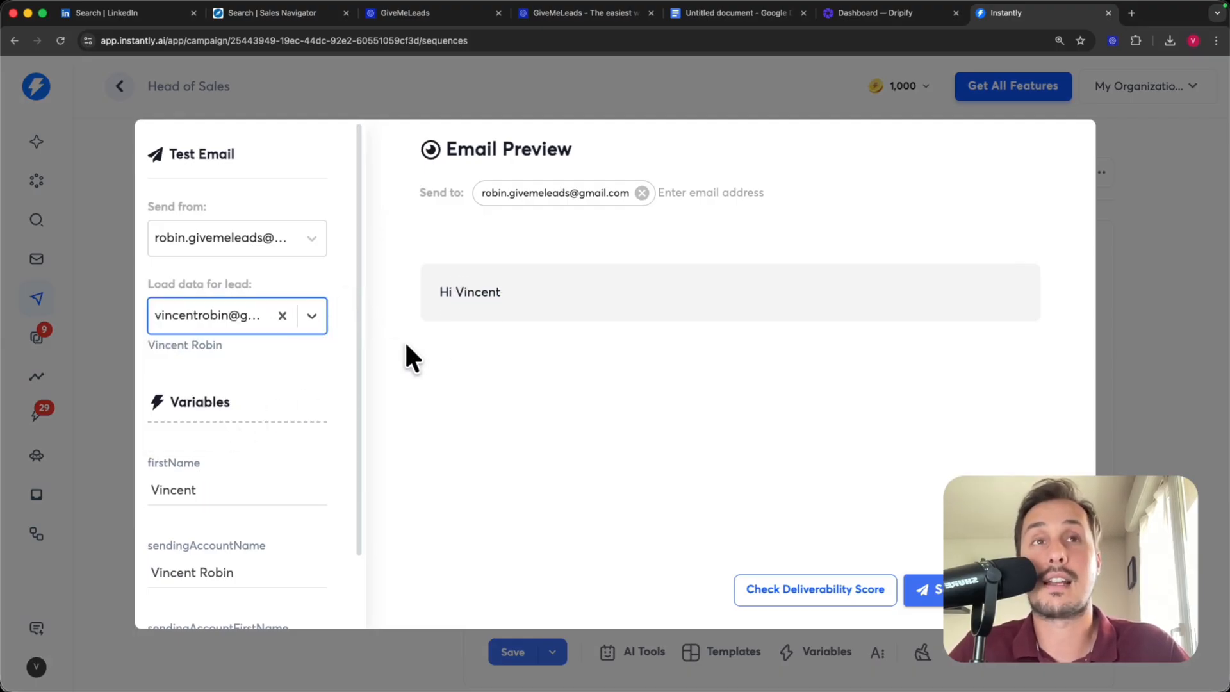
left_click_drag(519, 290, 422, 291)
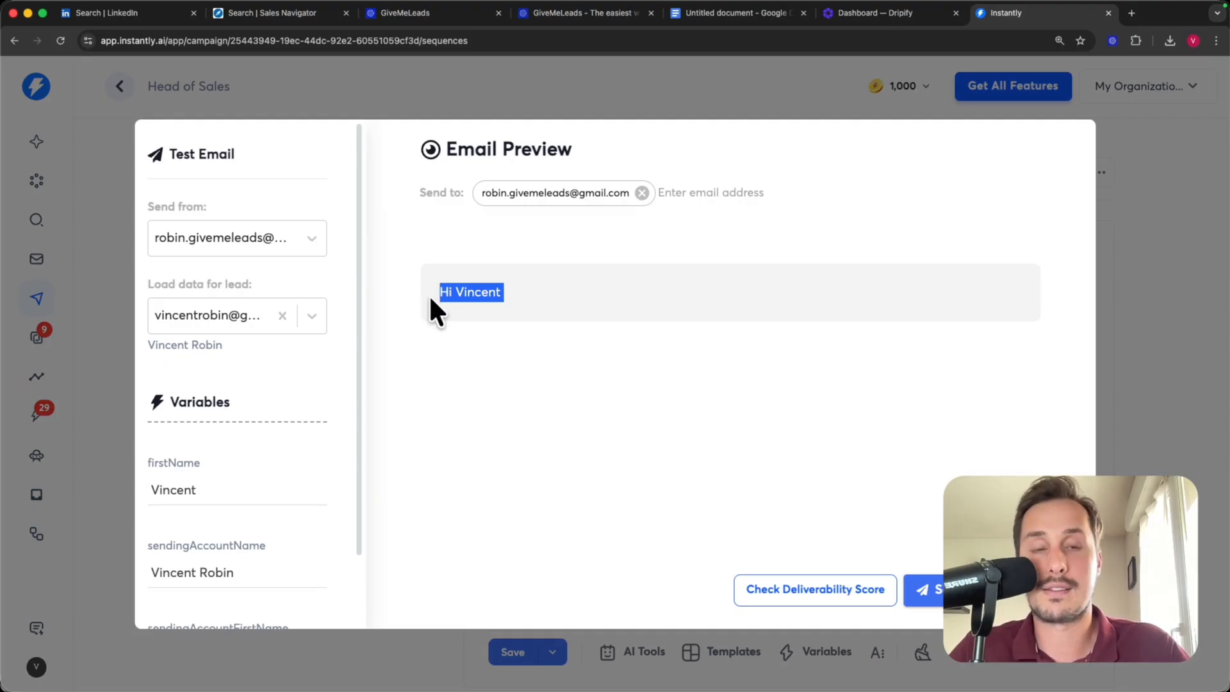
left_click(532, 291)
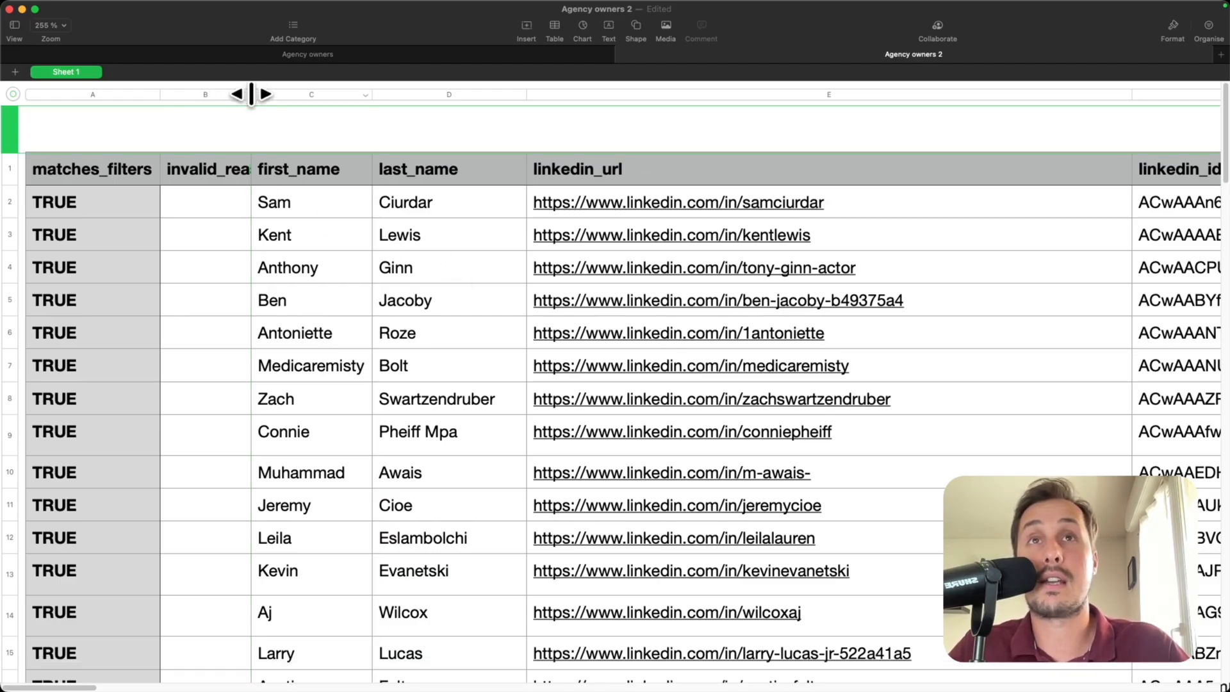
Step: Widen the invalid_reason column to fit its header and check it together with matches_filters down to the last lead row
left_click_drag(250, 94, 337, 96)
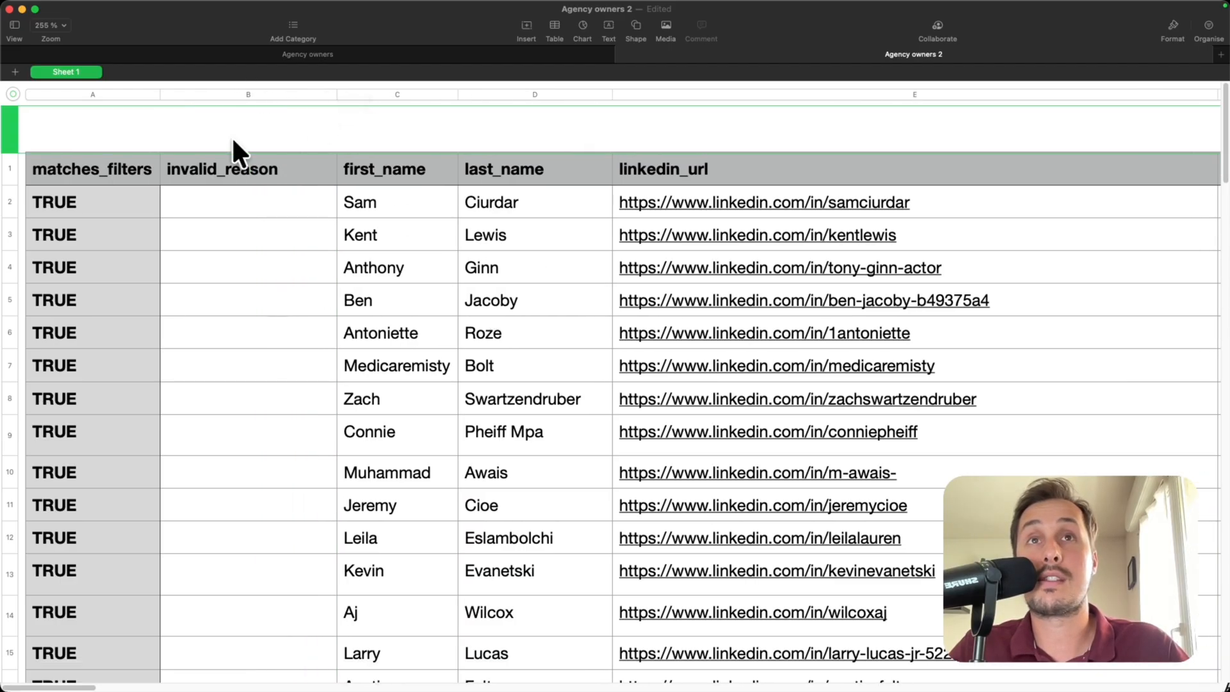
left_click(81, 171)
left_click(198, 91, "shift")
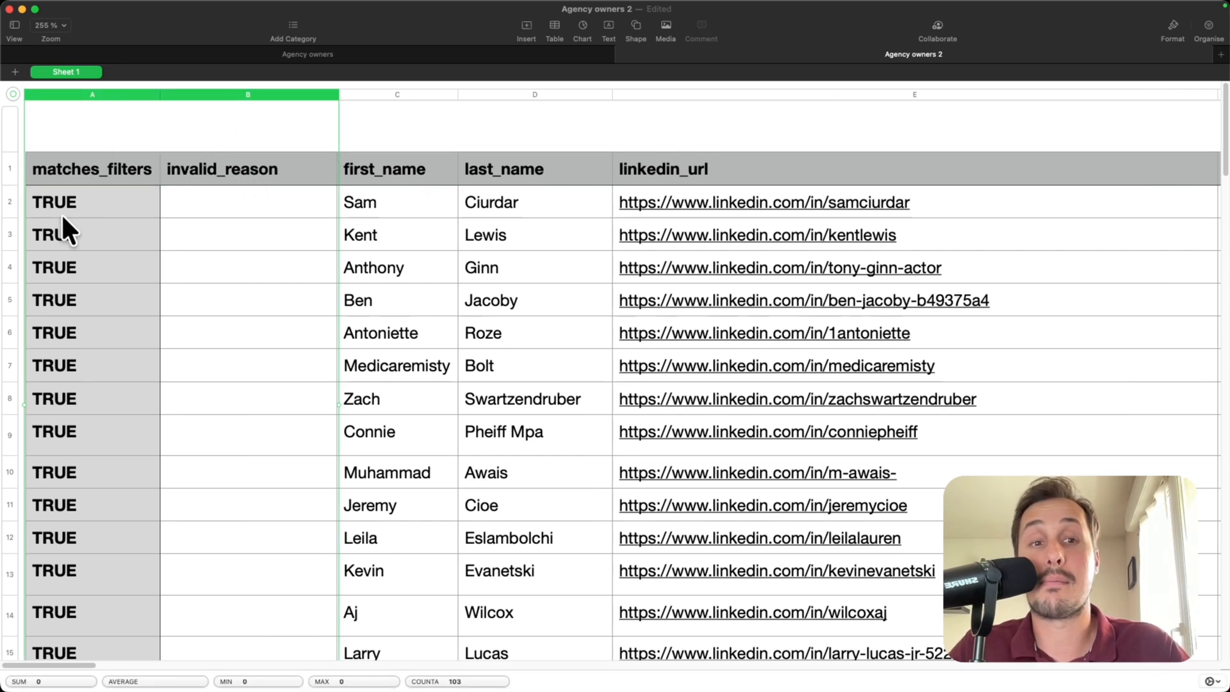
left_click_drag(1221, 115, 1198, 503)
scroll(1198, 502, "down", 10)
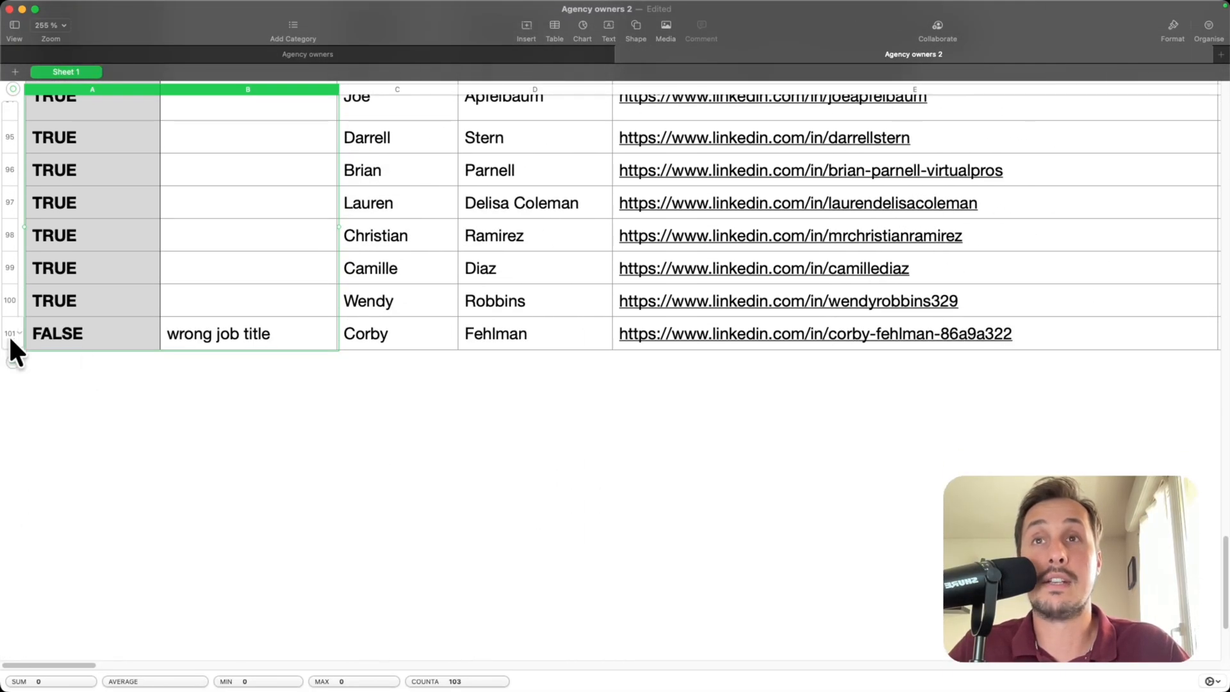
Step: Check the job title of the lead flagged as wrong job title in row 101 and clear that row
left_click_drag(84, 665, 236, 665)
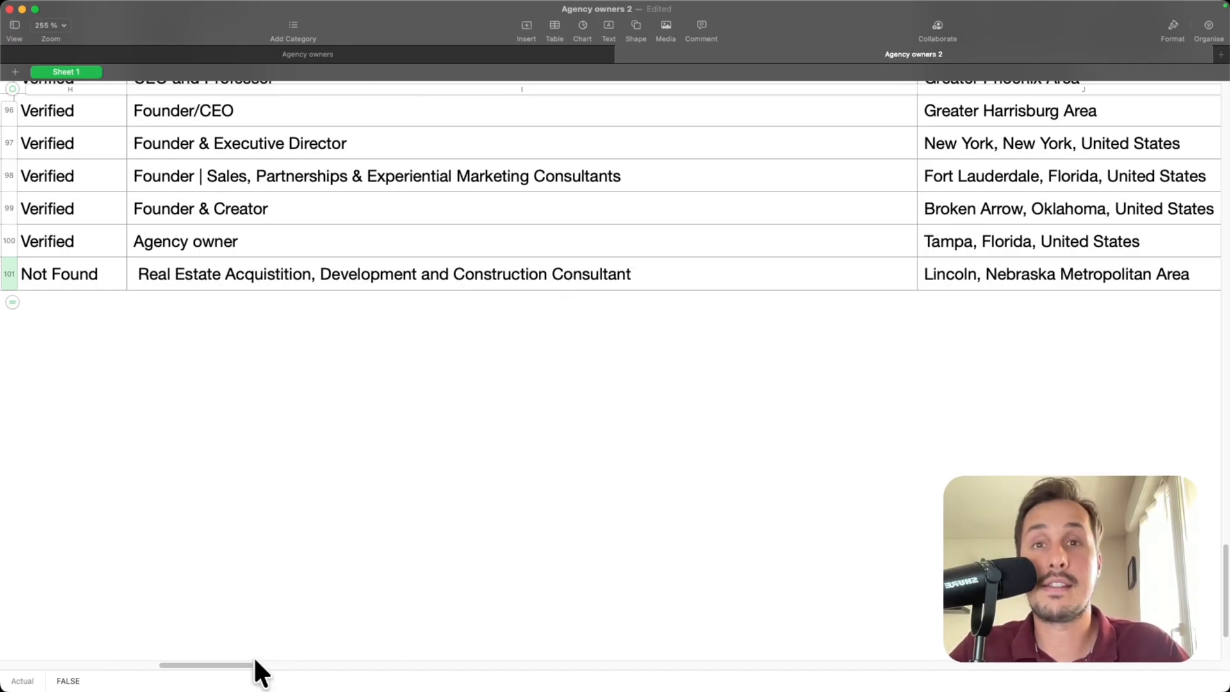
left_click_drag(254, 659, 44, 628)
left_click(9, 273)
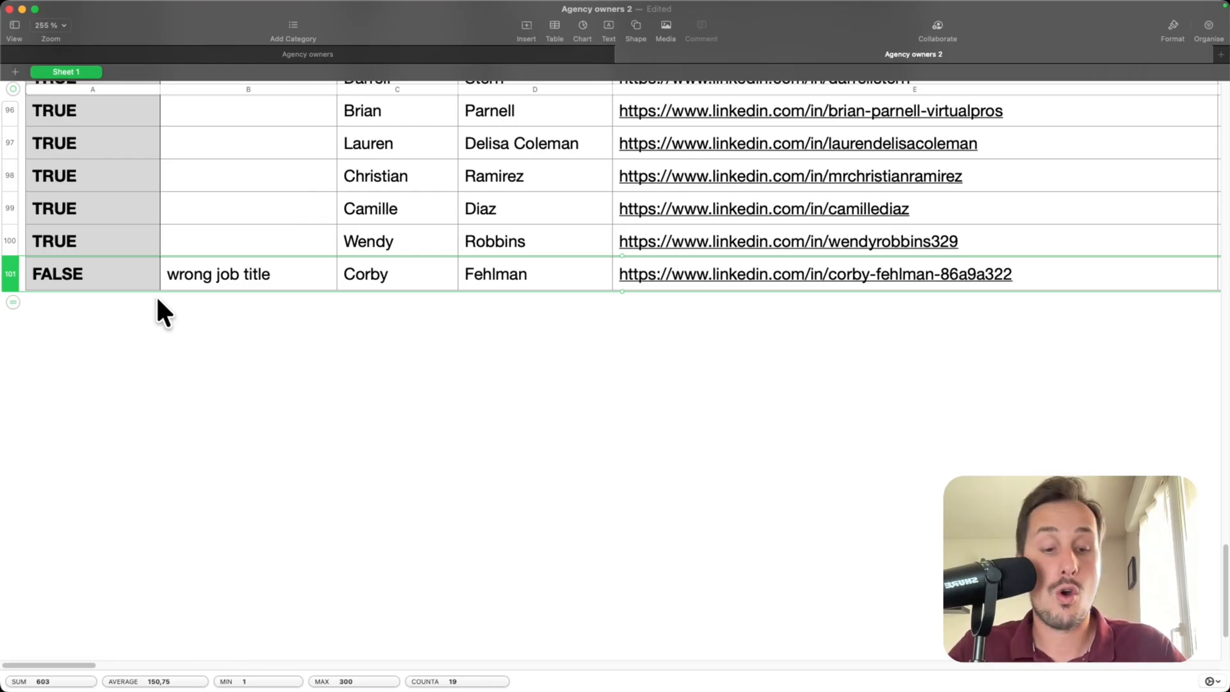
key("Delete")
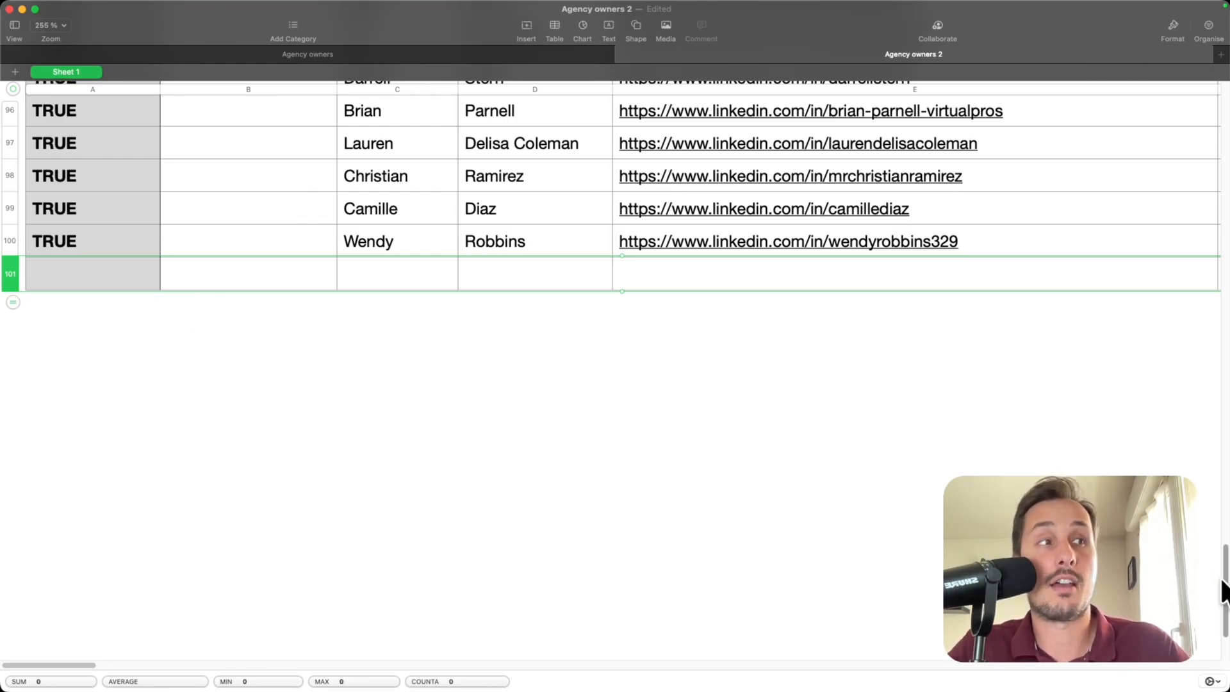
left_click_drag(1221, 589, 1199, 60)
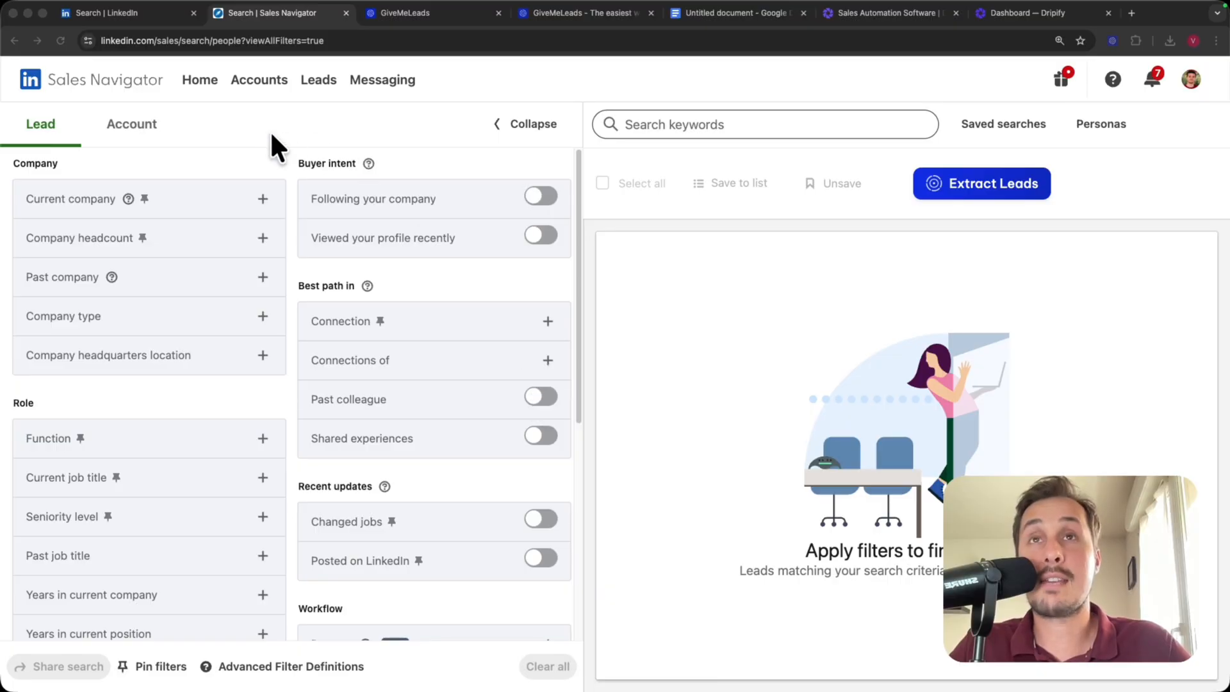
left_click(183, 125)
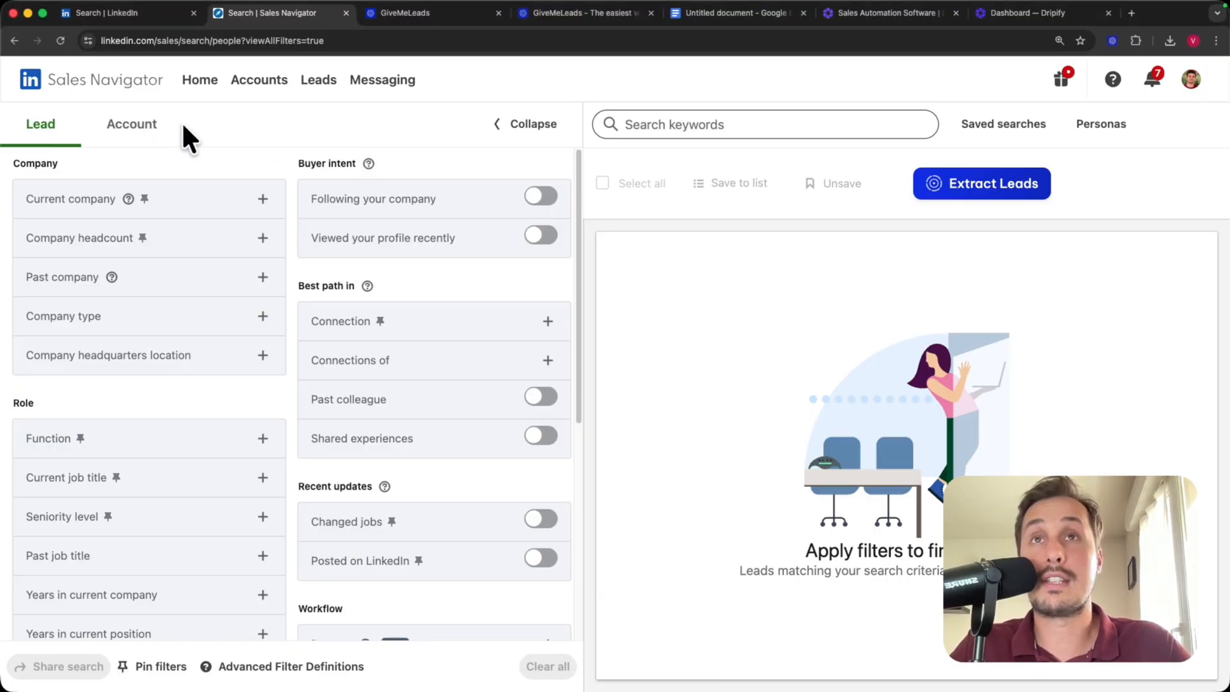
left_click(134, 133)
left_click(251, 122)
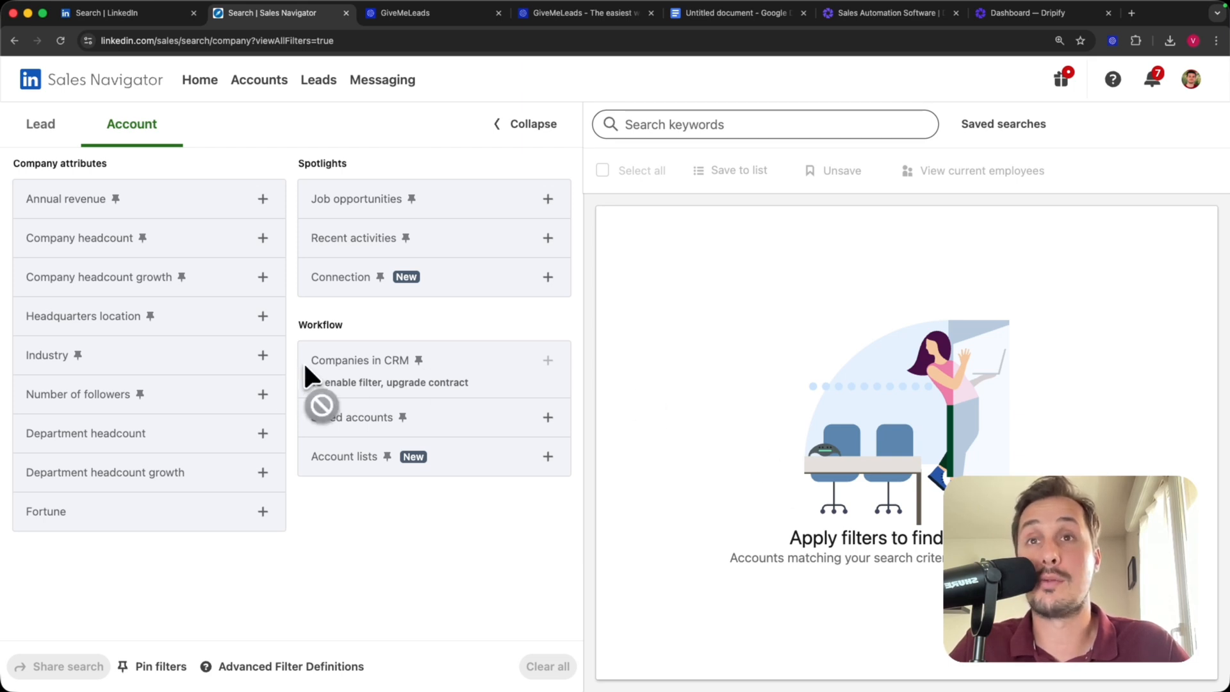
left_click(261, 356)
type("marketing")
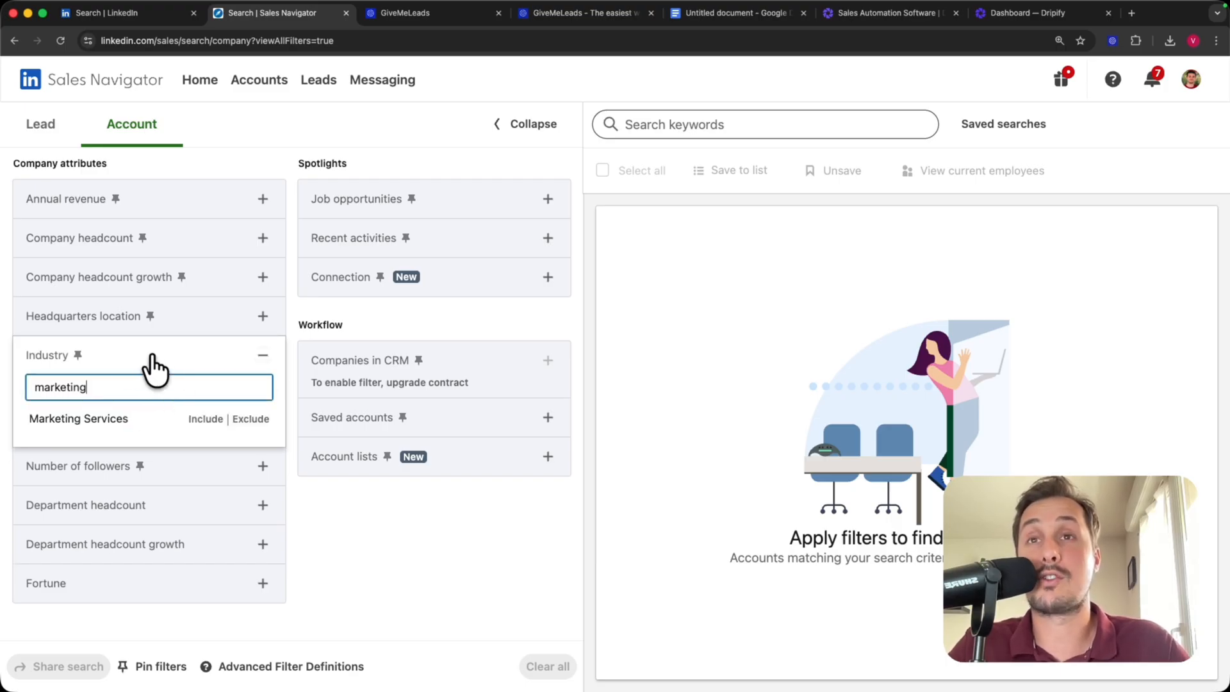
left_click(205, 419)
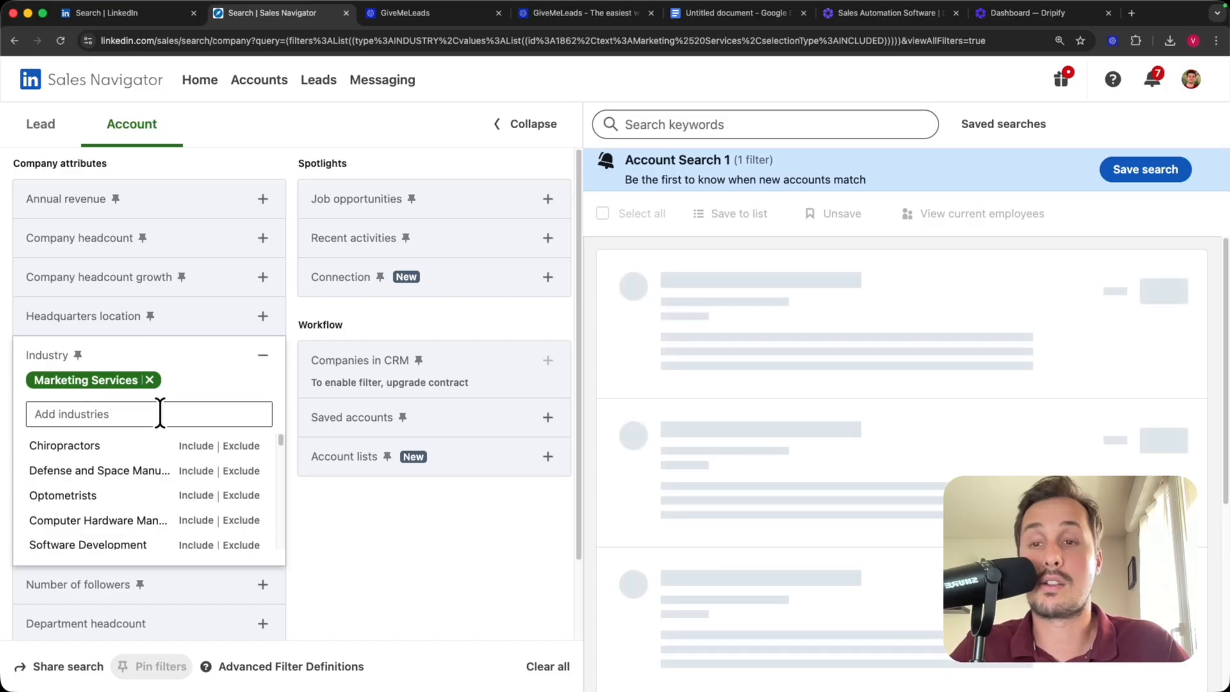
Step: Include Advertising Services, Business Consulting and Services, and Professional Services in the account search's industry filter
left_click(128, 461)
type("adver")
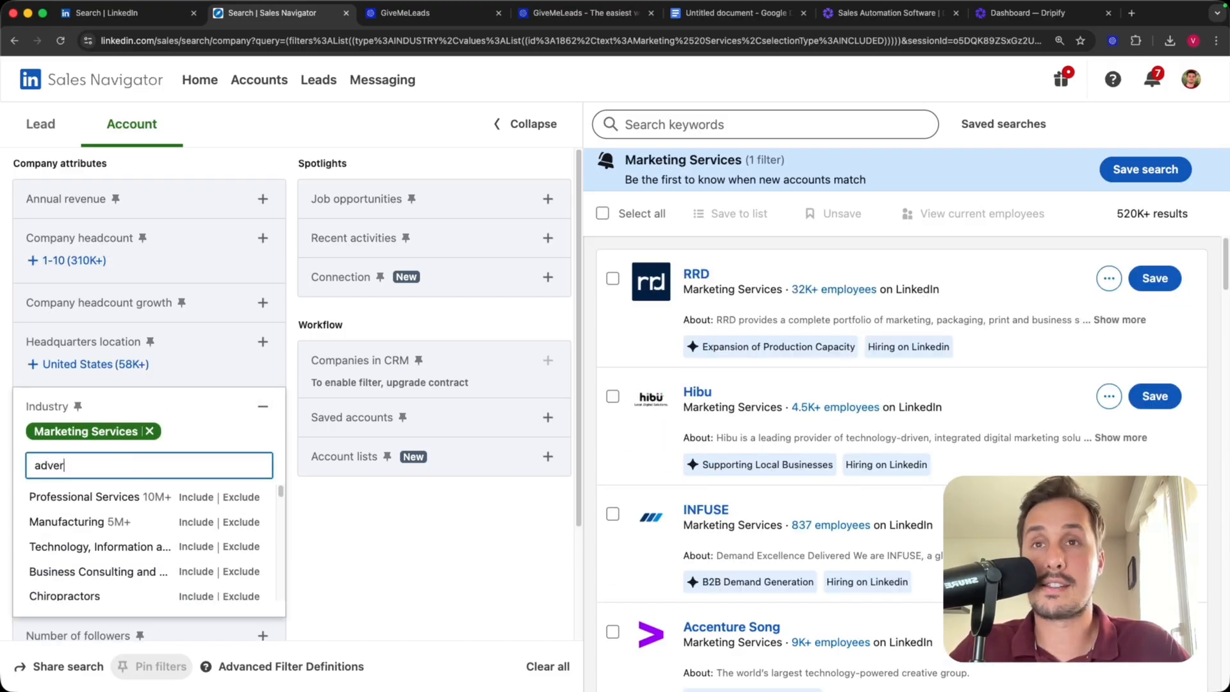
left_click(196, 499)
type("b")
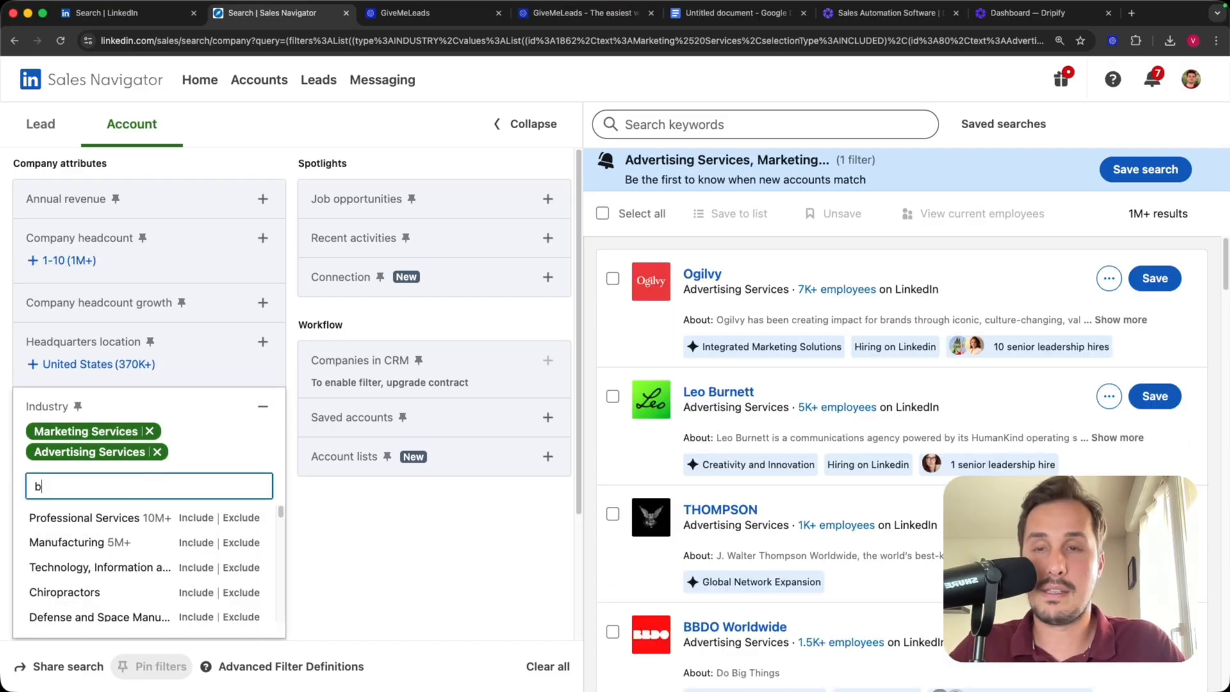
type("usiness con")
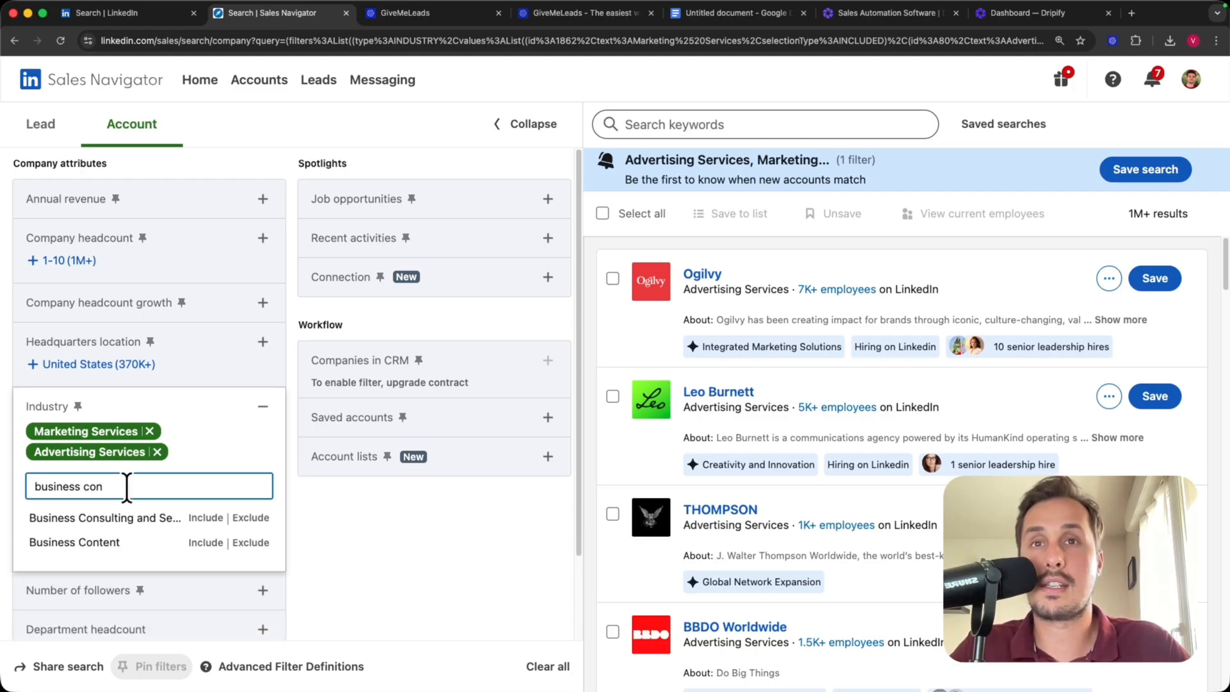
left_click(204, 519)
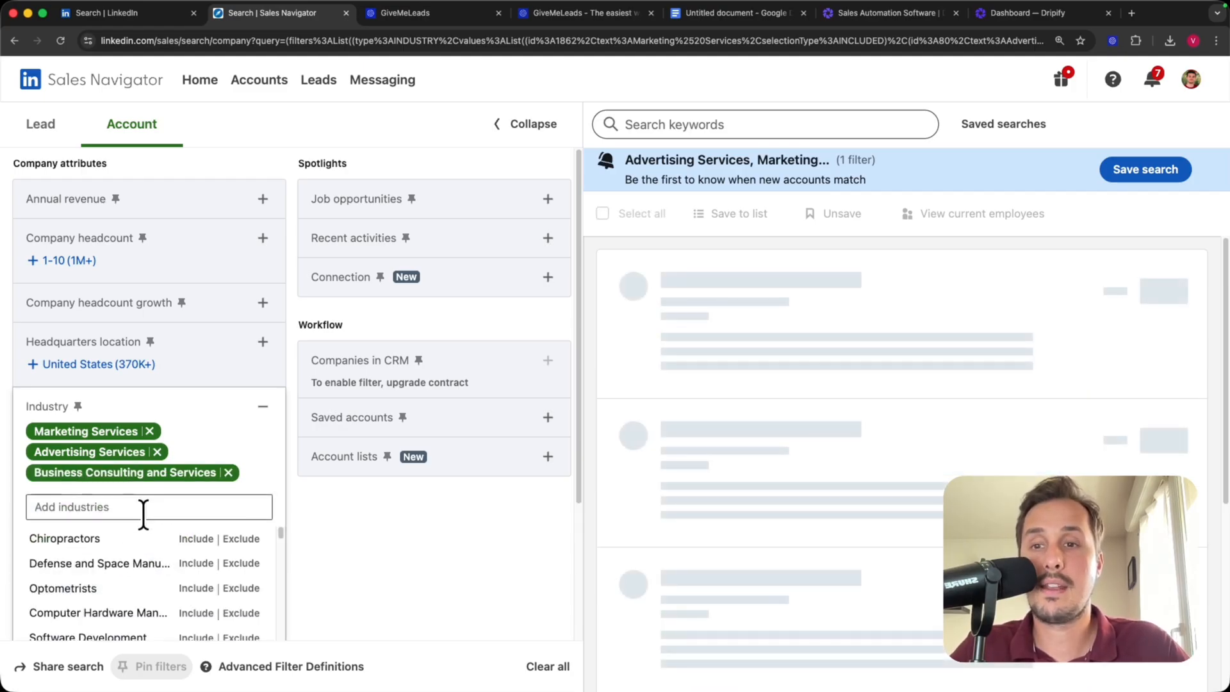
type("profession")
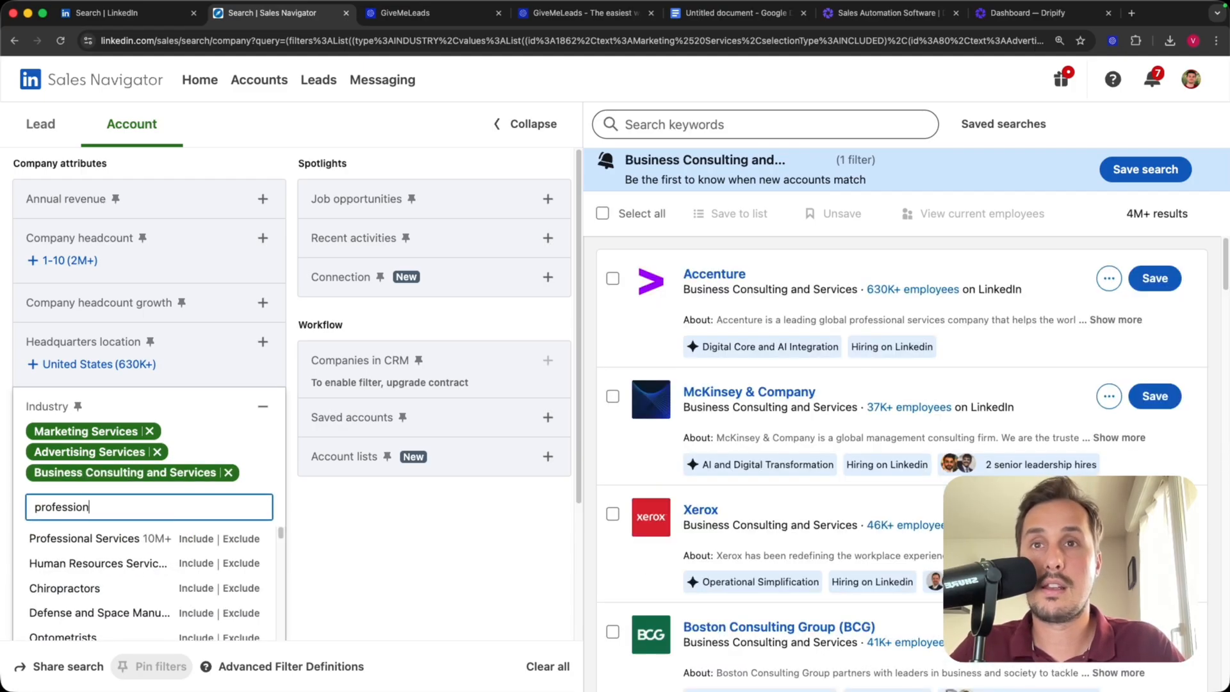
type("al")
left_click(196, 560)
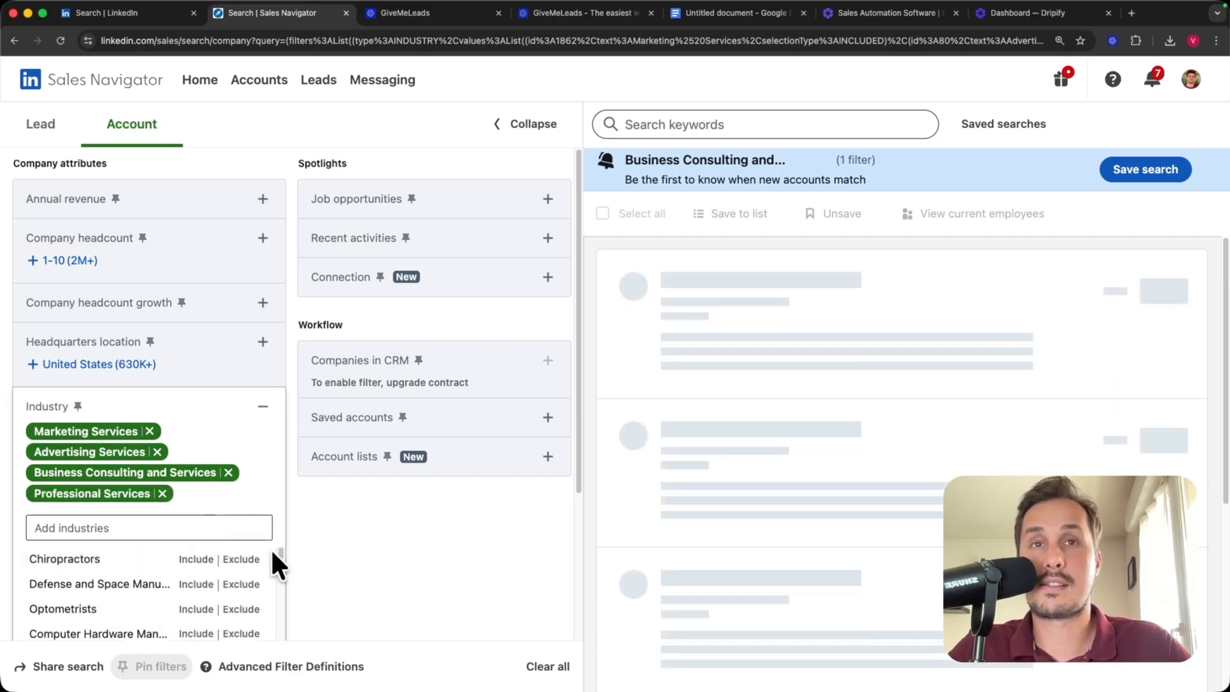
left_click(262, 406)
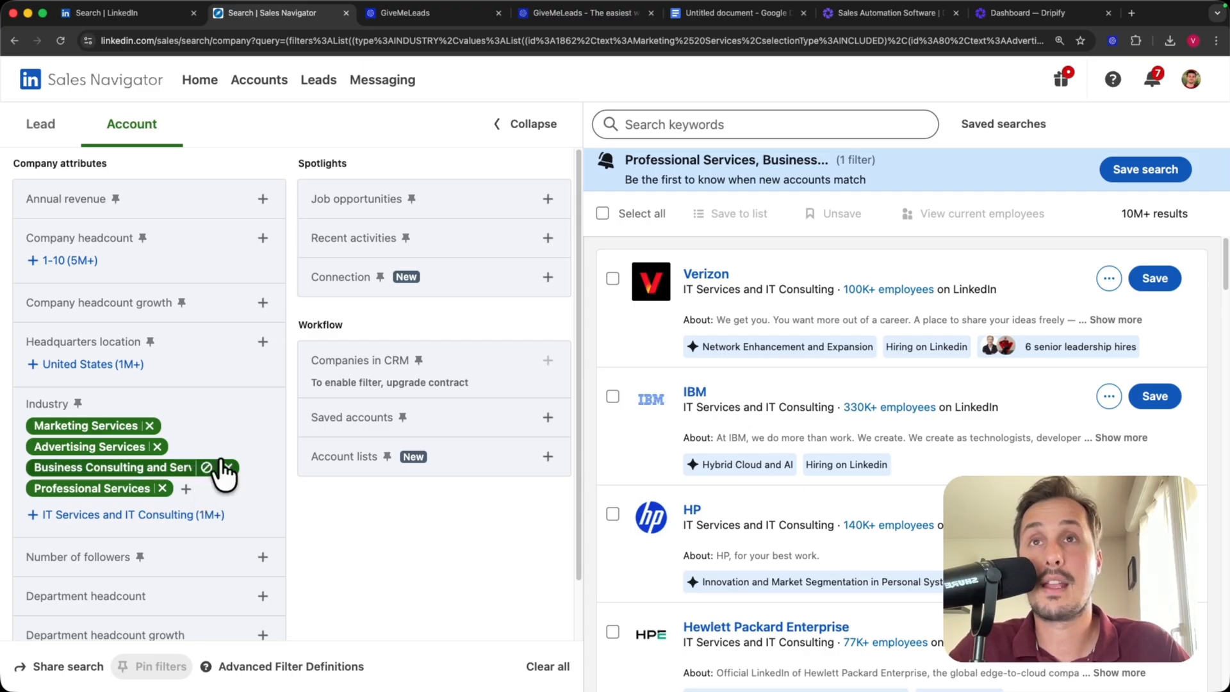
Step: Filter the accounts to a company headcount of 11-50 and headquarters in the United States
left_click(262, 240)
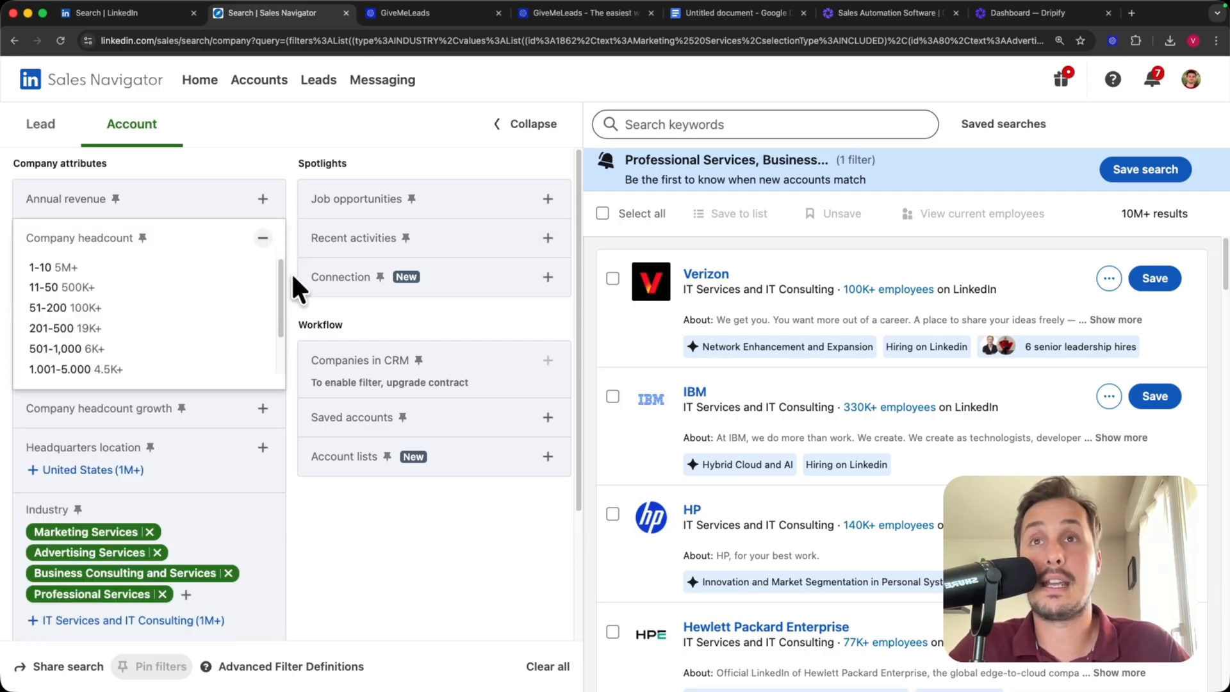
left_click(128, 291)
left_click(382, 517)
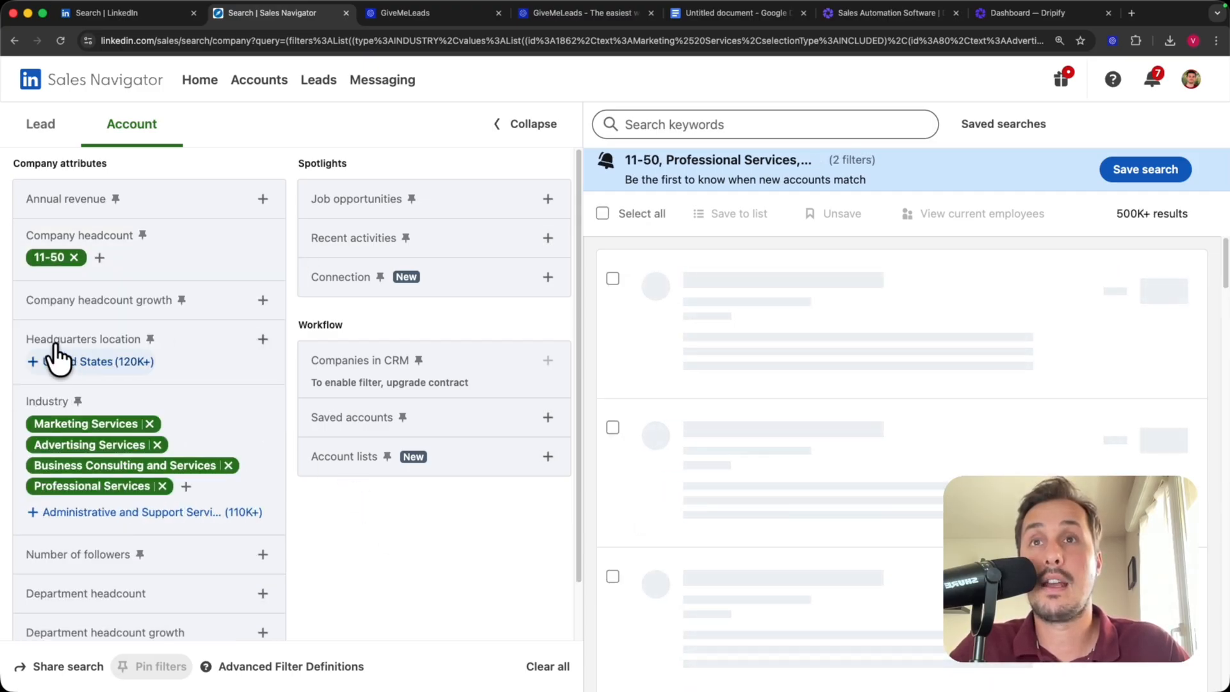
left_click(88, 362)
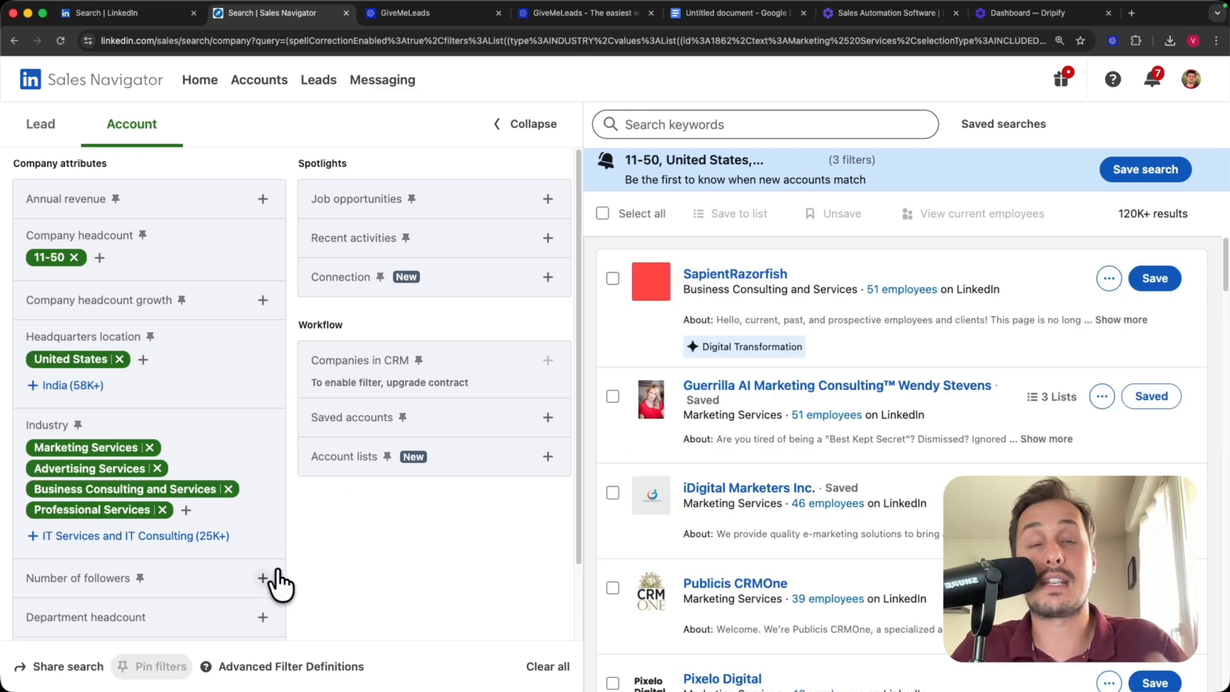
Step: Search the filtered accounts with the keywords "agency" AND ("SEO" OR "GEO")
left_click(669, 121)
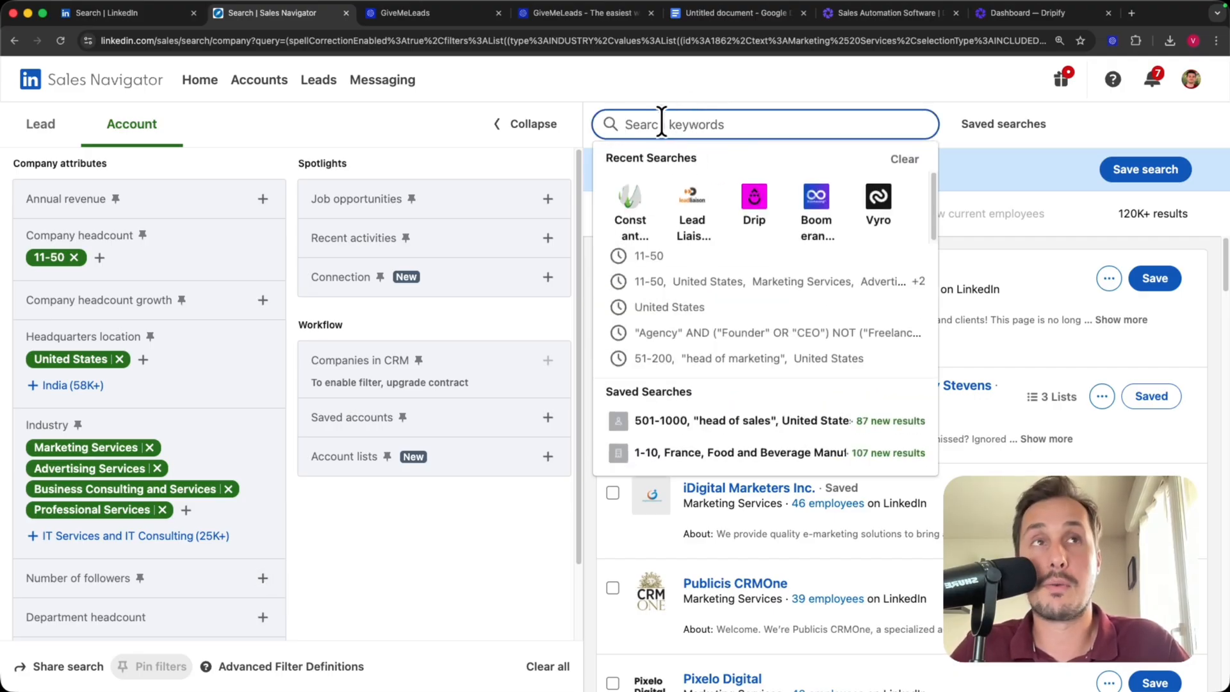
type("\"agency\" AND (\"SEO\" OR \"GEO\")")
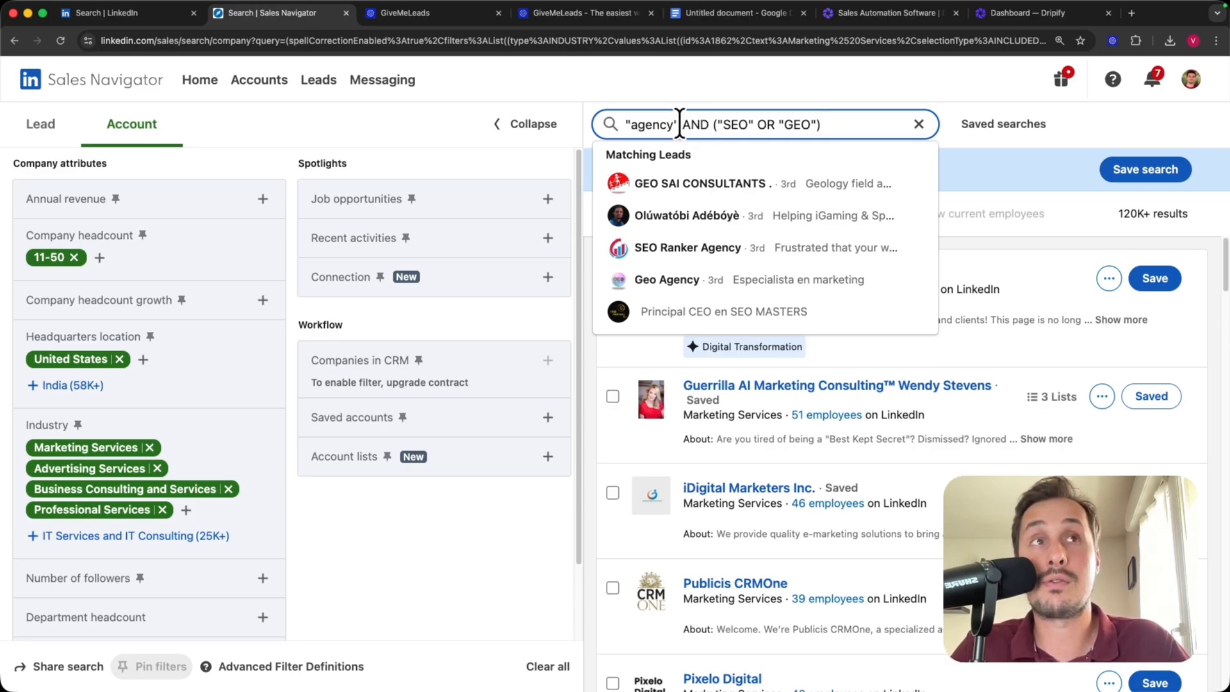
left_click_drag(681, 124, 626, 124)
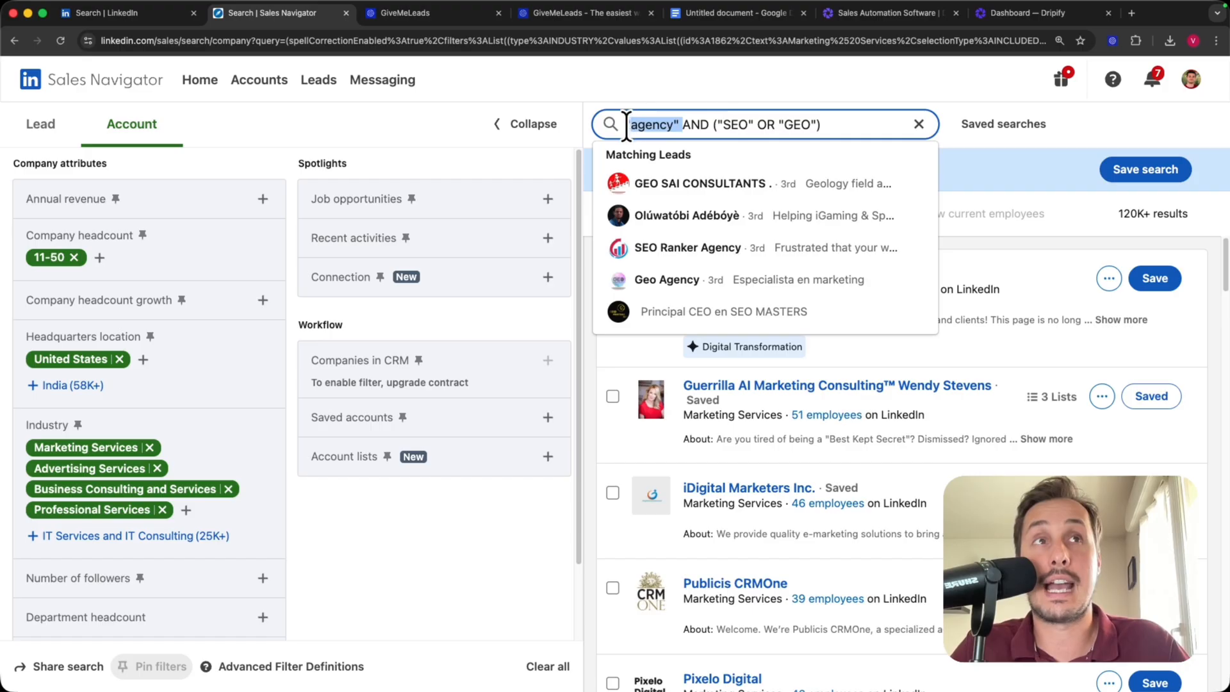
left_click(694, 125)
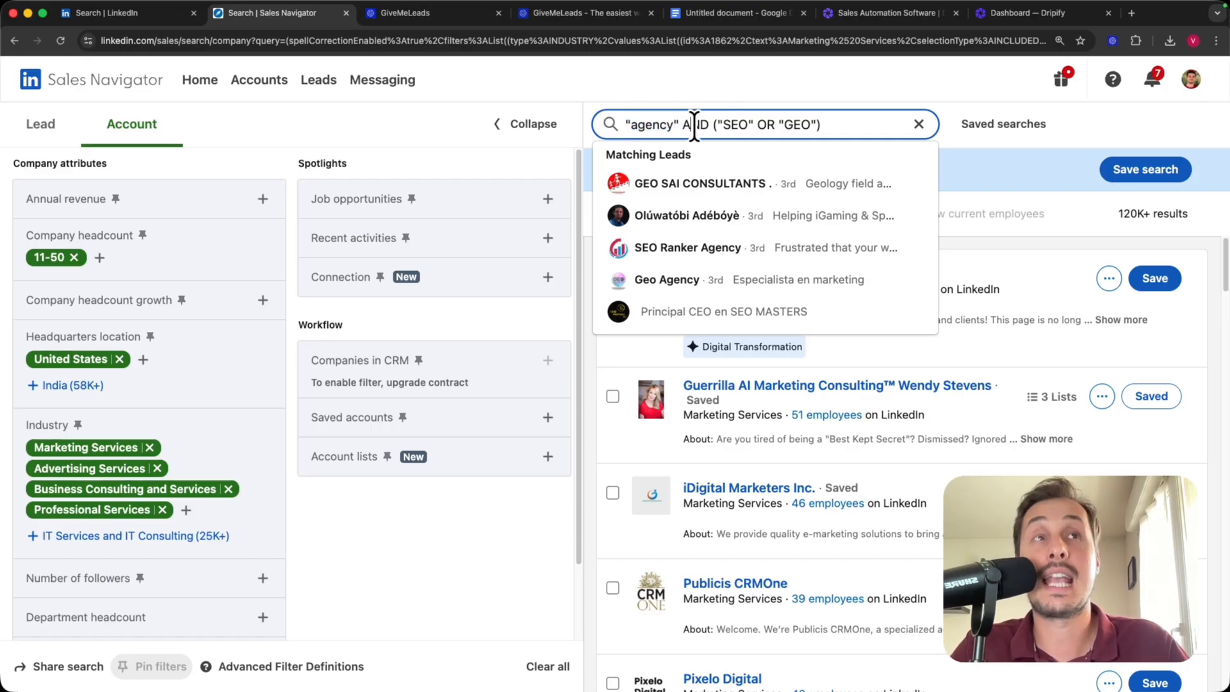
double_click(738, 124)
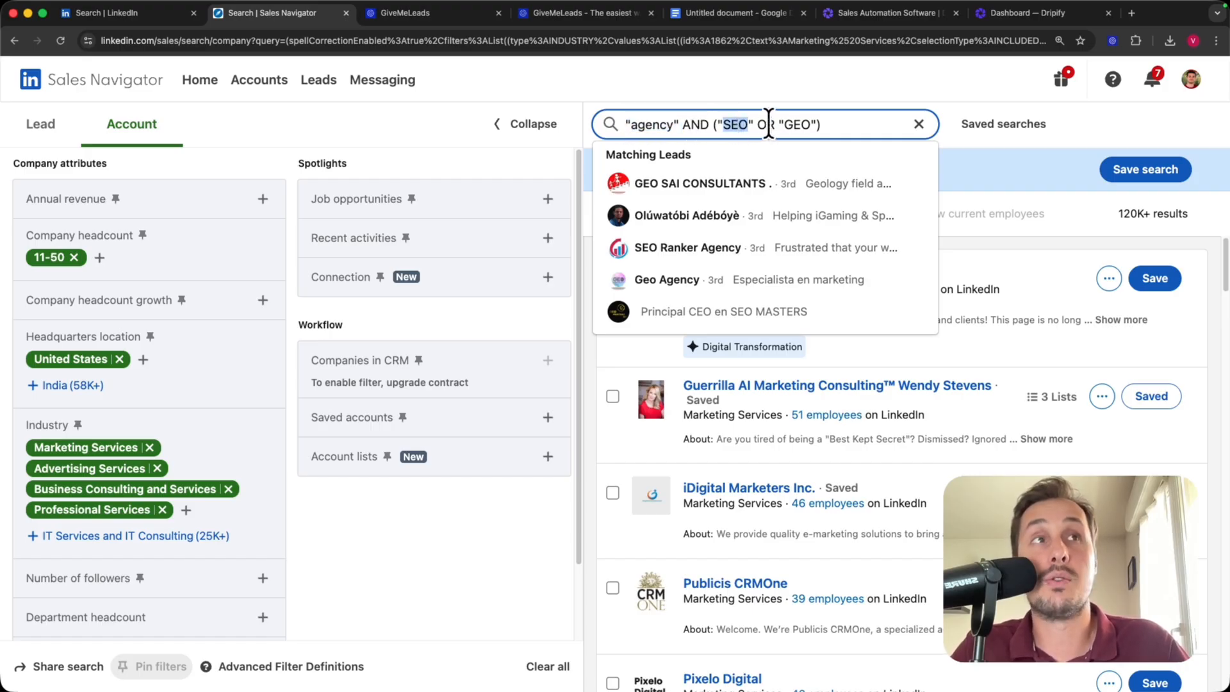
left_click(835, 124)
key("Return")
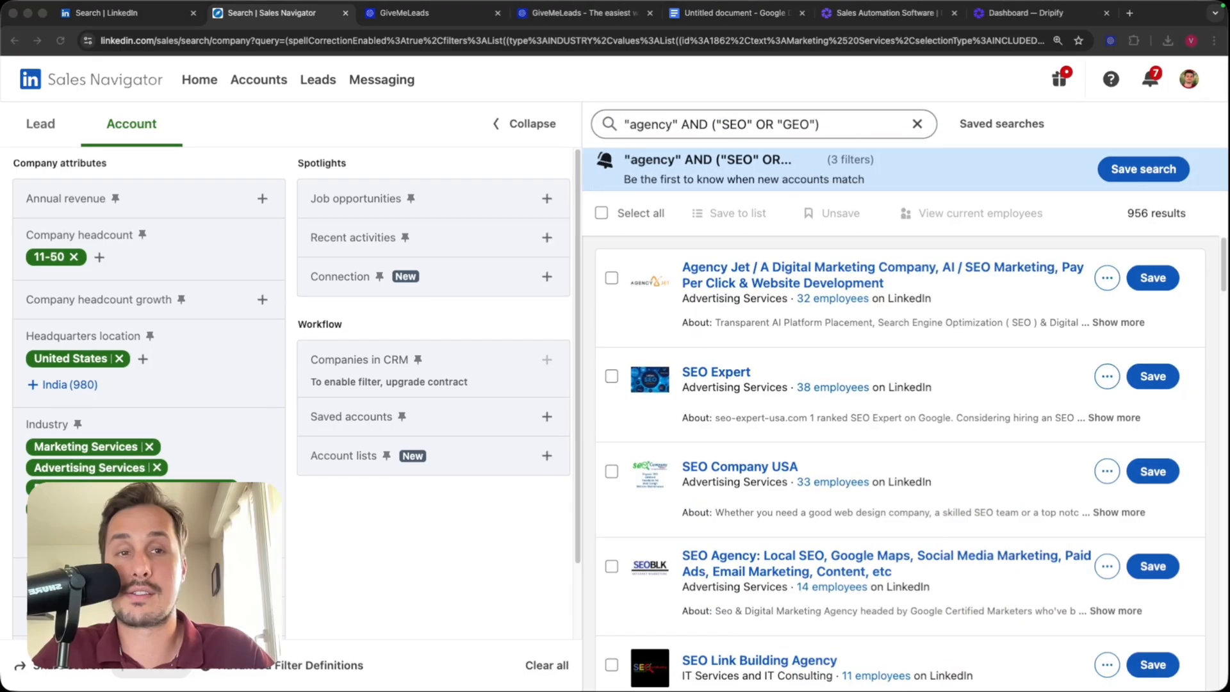
Step: Review the account results of the SEO and GEO keyword search, checking company names, industries and employee sizes
scroll(755, 269, "down", 3)
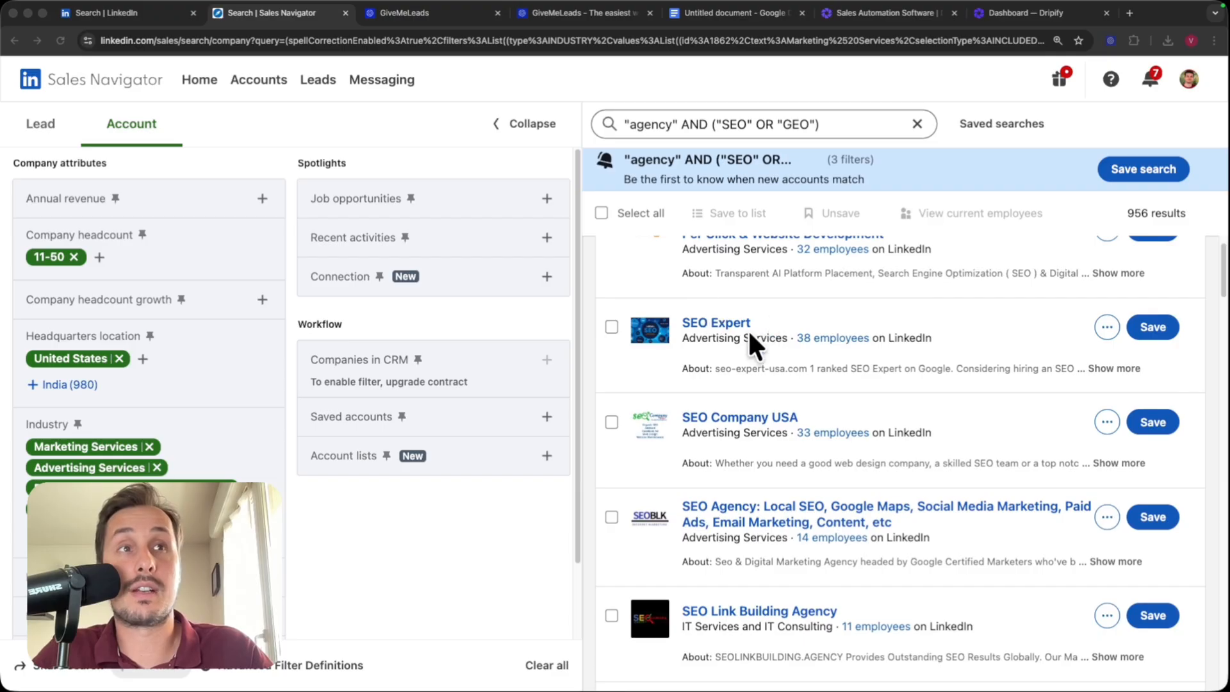
scroll(730, 375, "down", 3)
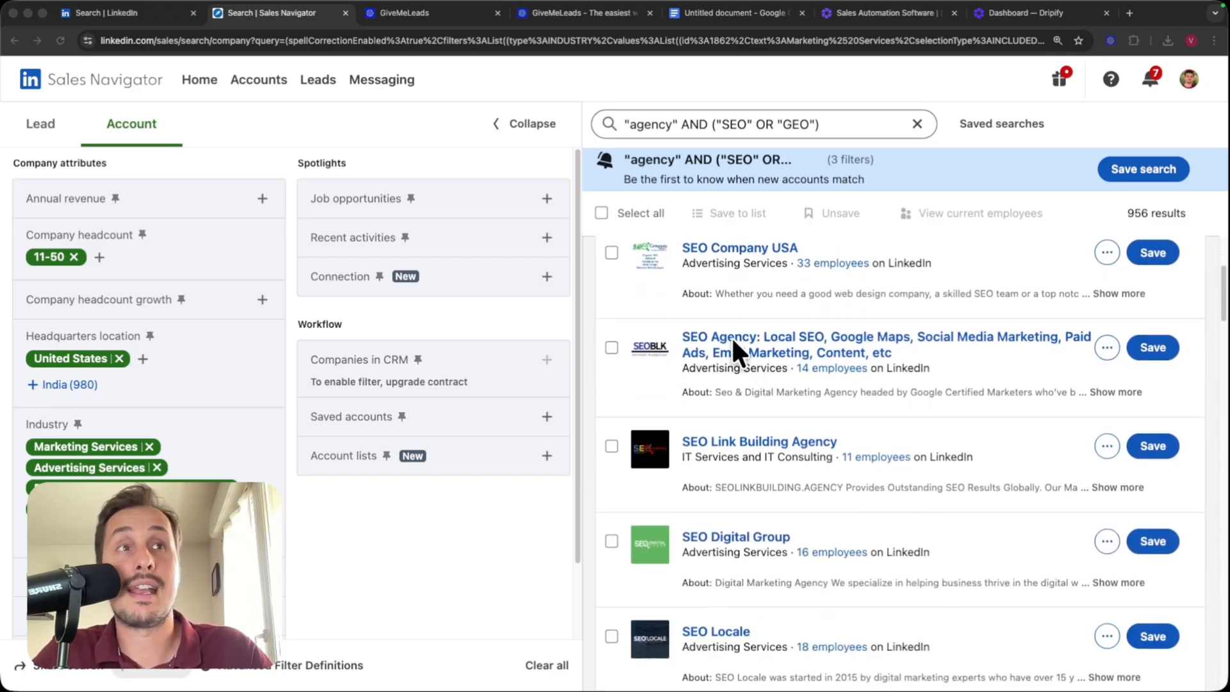
scroll(741, 392, "down", 2)
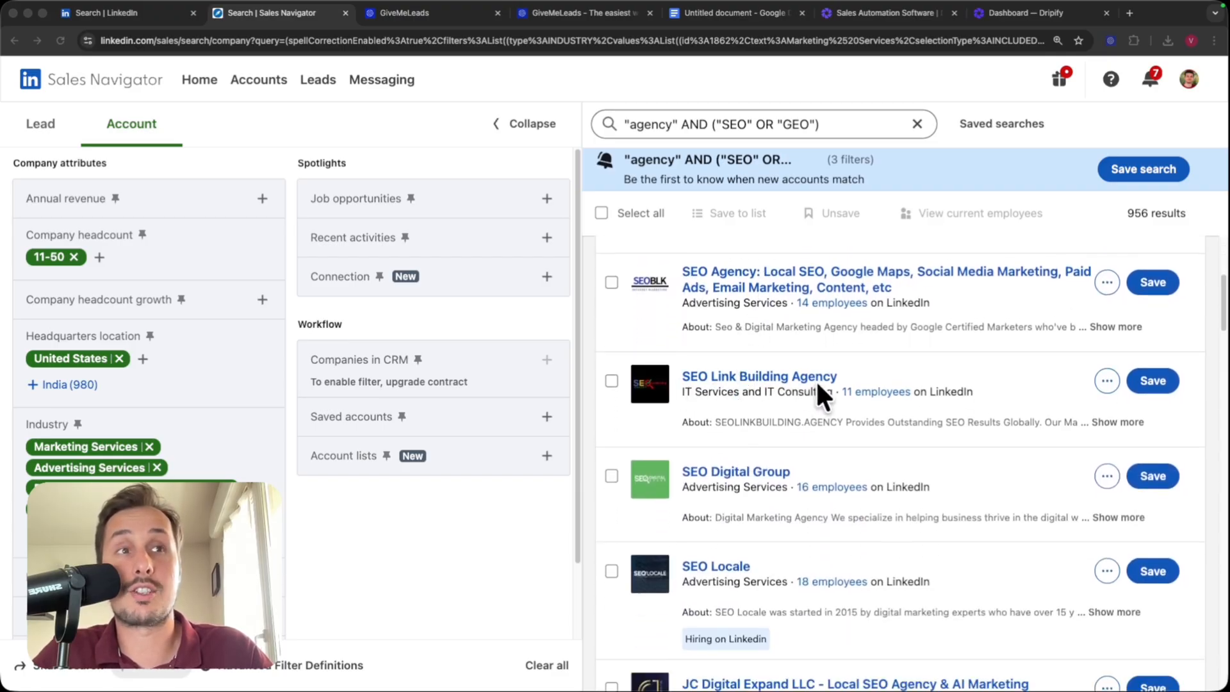
scroll(768, 390, "down", 3)
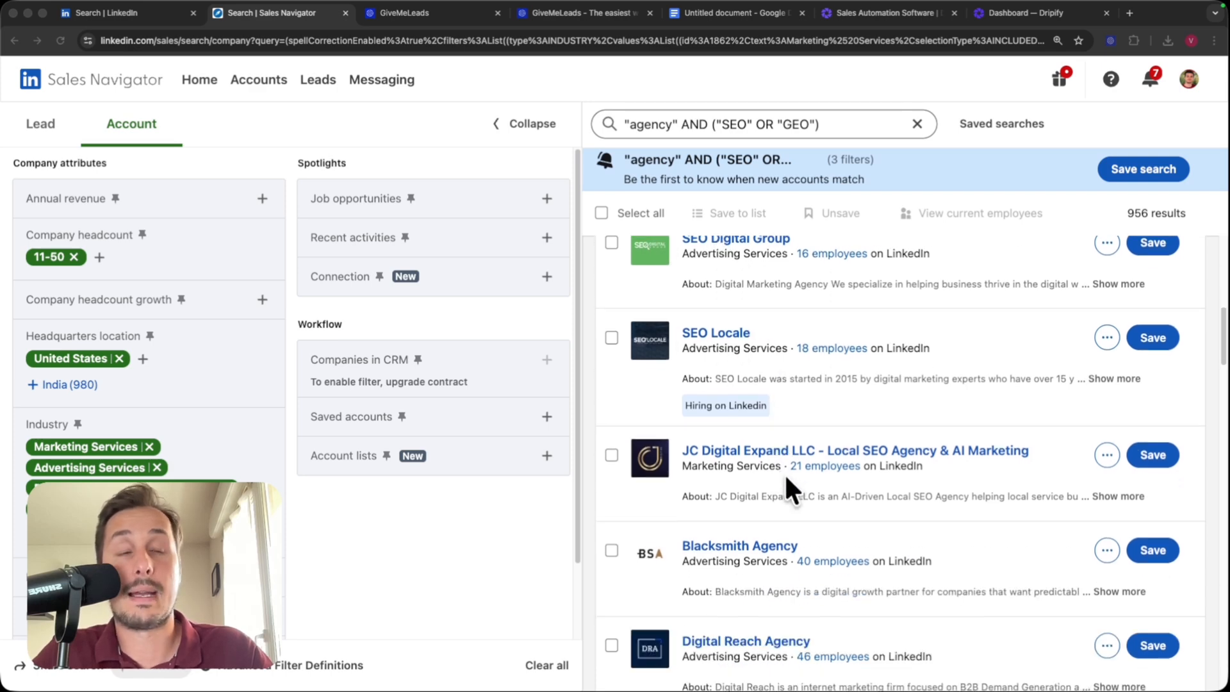
scroll(800, 455, "down", 2)
scroll(856, 440, "up", 1)
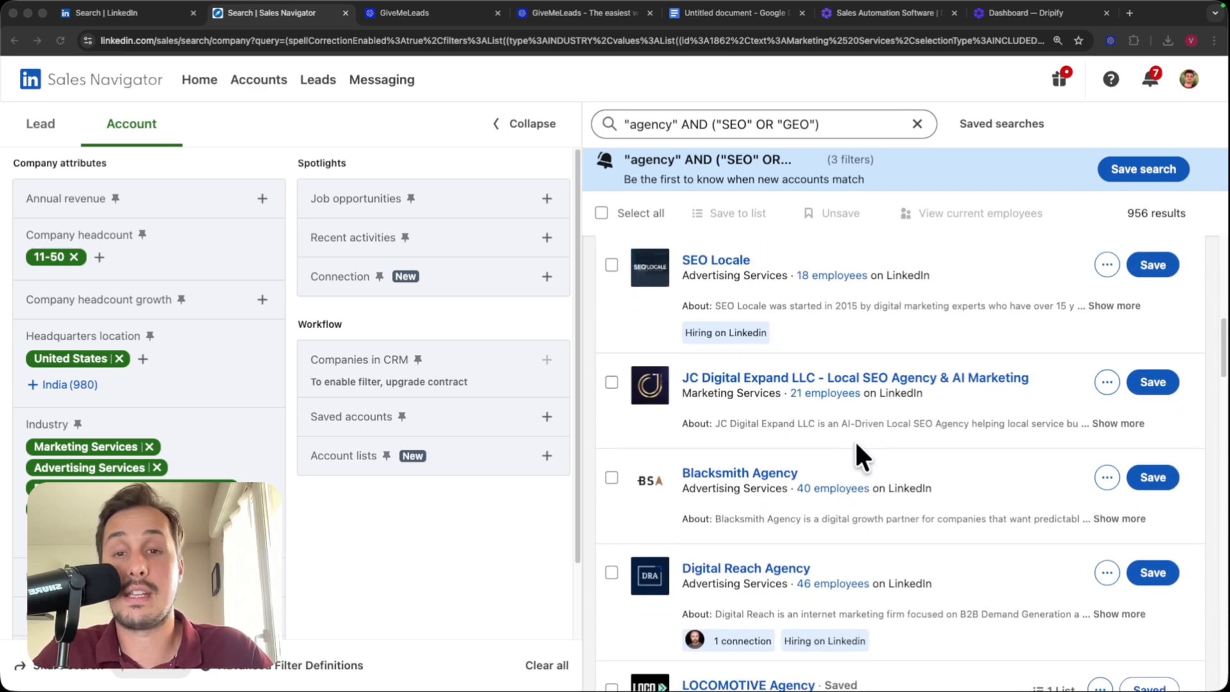
scroll(833, 453, "up", 5)
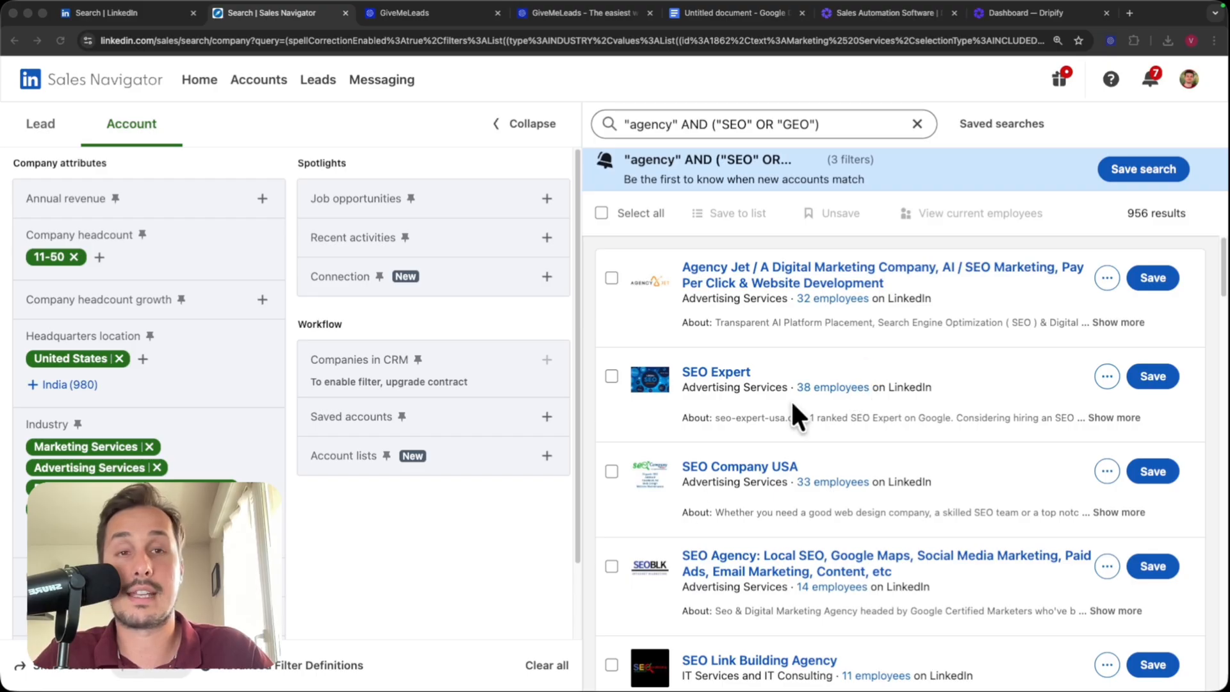
Step: Change the account keyword search to "agency" AND ("PPC" OR "Paid") and look through the results
left_click(773, 124)
triple_click(743, 125)
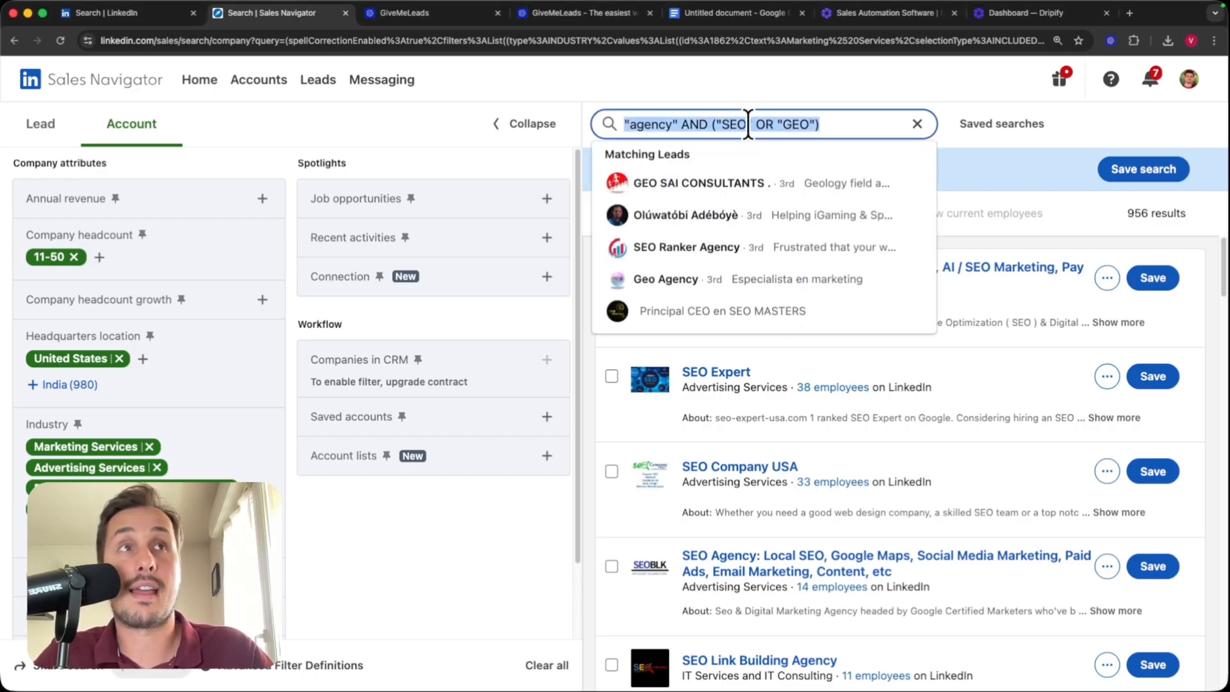
left_click(748, 124)
key("BackSpace")
key("BackSpace")
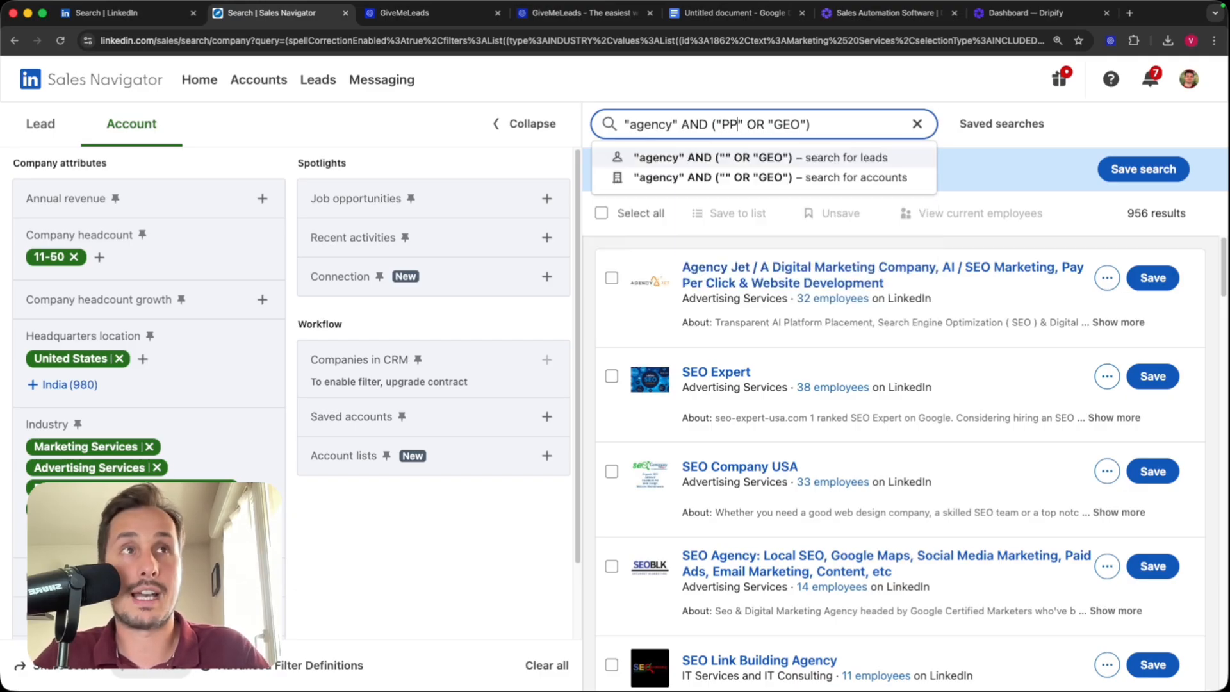
double_click(801, 122)
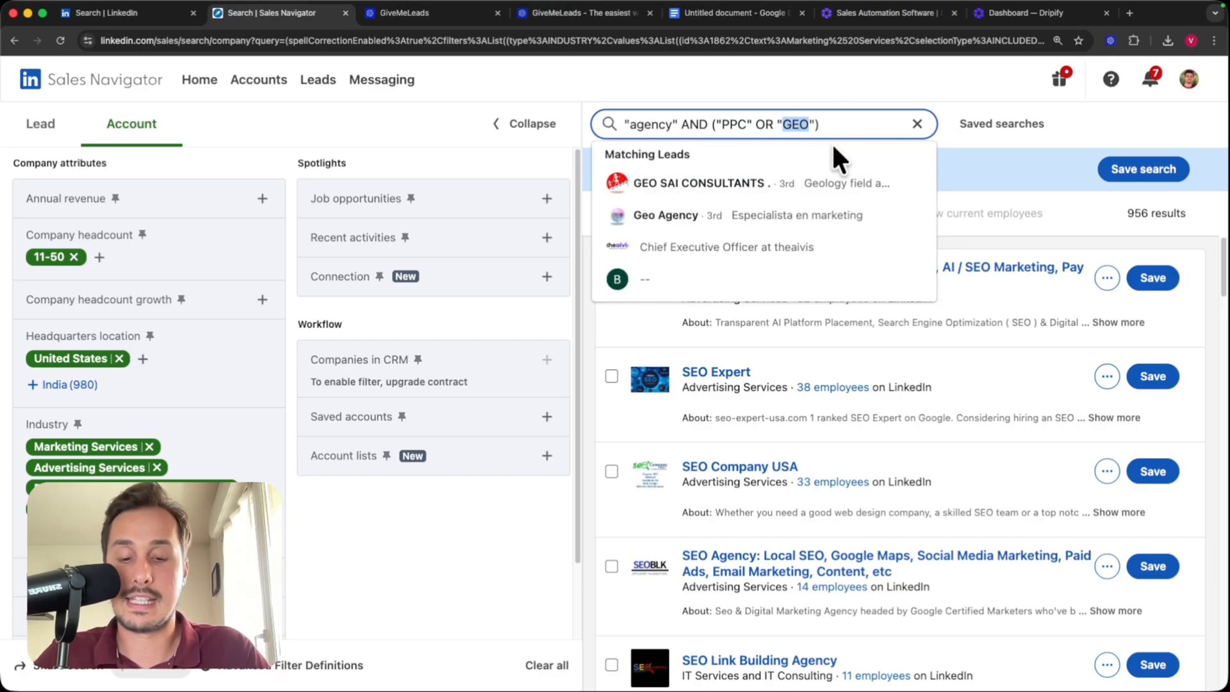
type("Paid")
key("Return")
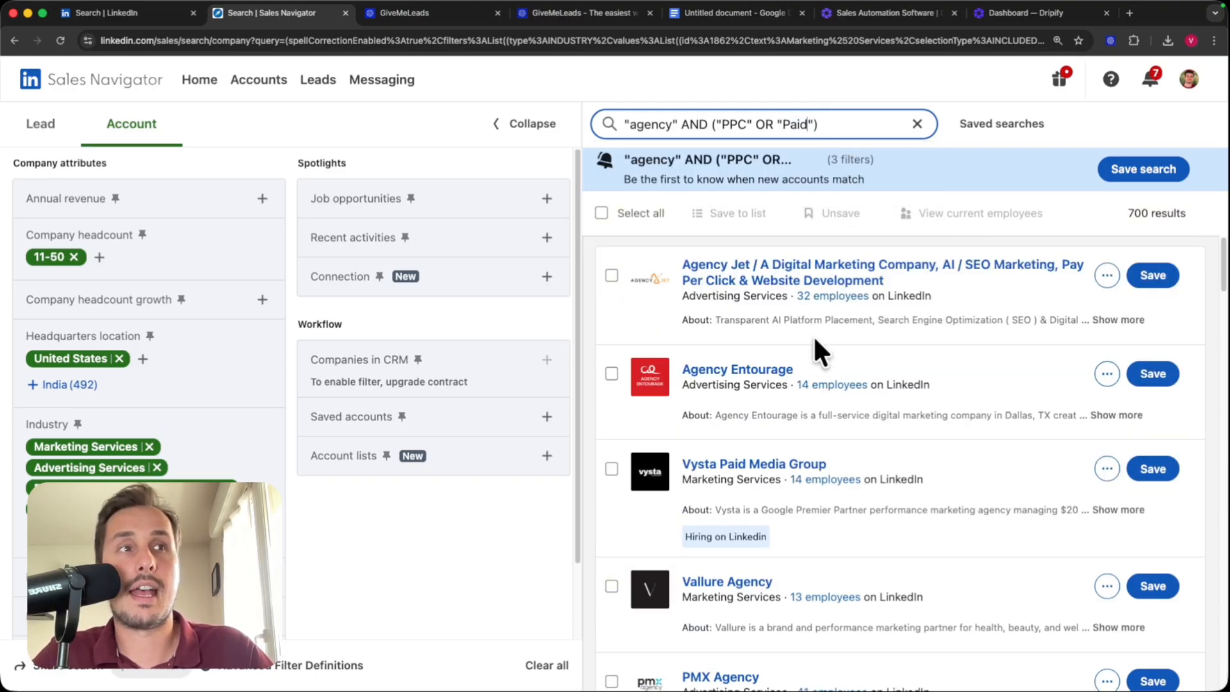
scroll(854, 479, "down", 5)
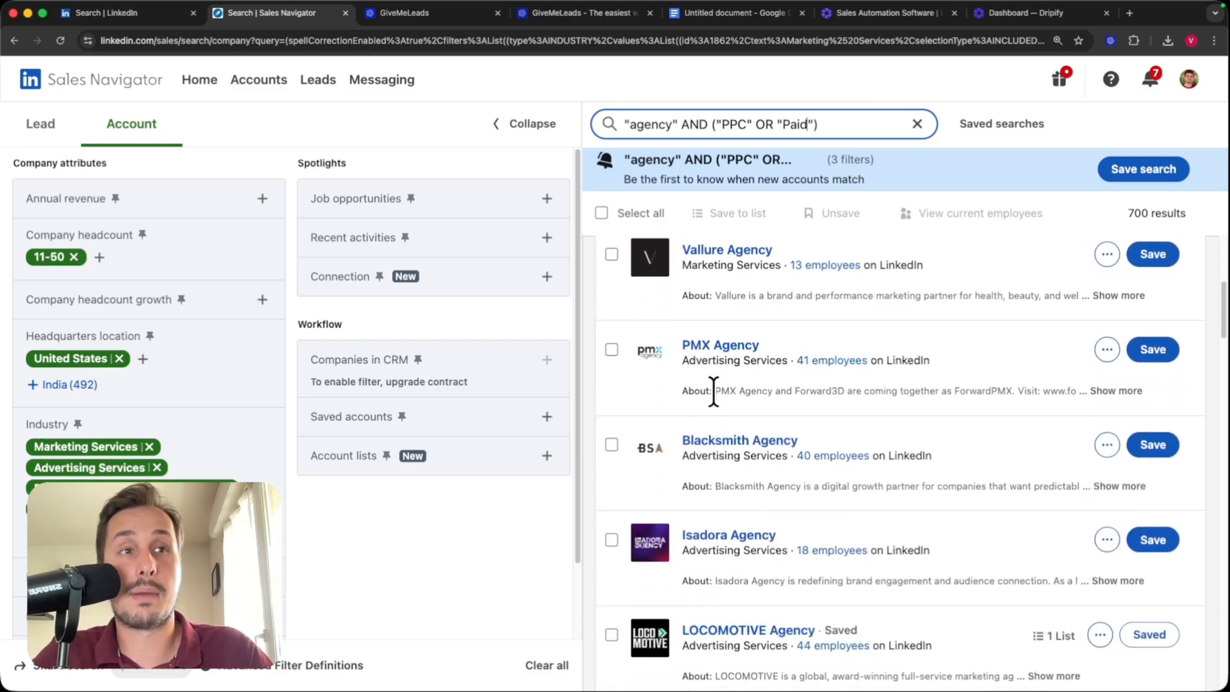
Step: Open the account pages of Agency Entourage, Vysta Paid Media Group and Vallure Agency from the results in separate tabs
scroll(768, 397, "down", 5)
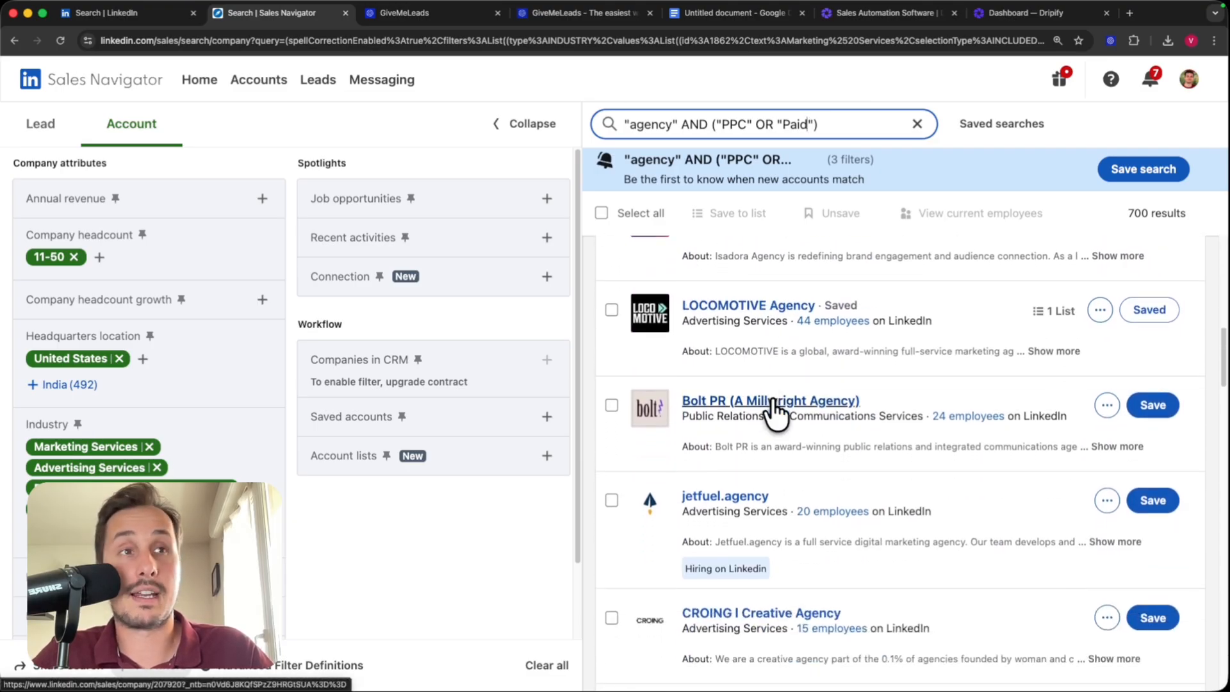
scroll(787, 401, "down", 5)
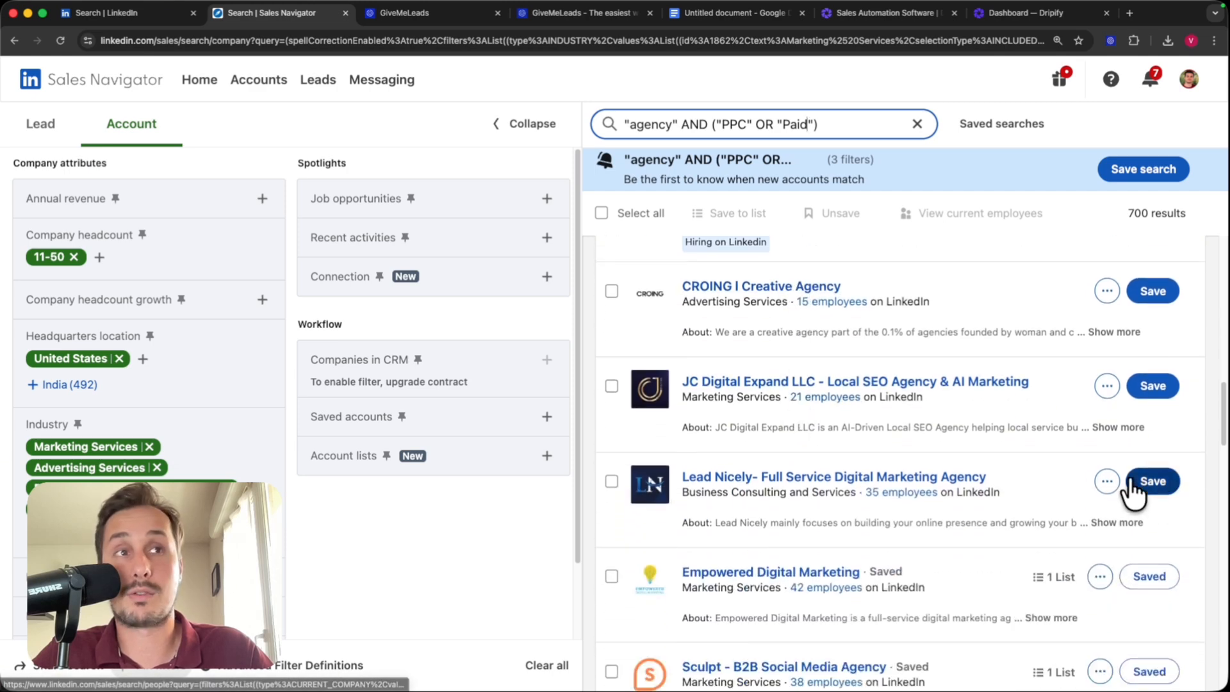
scroll(818, 329, "up", 15)
left_click(735, 282, "super")
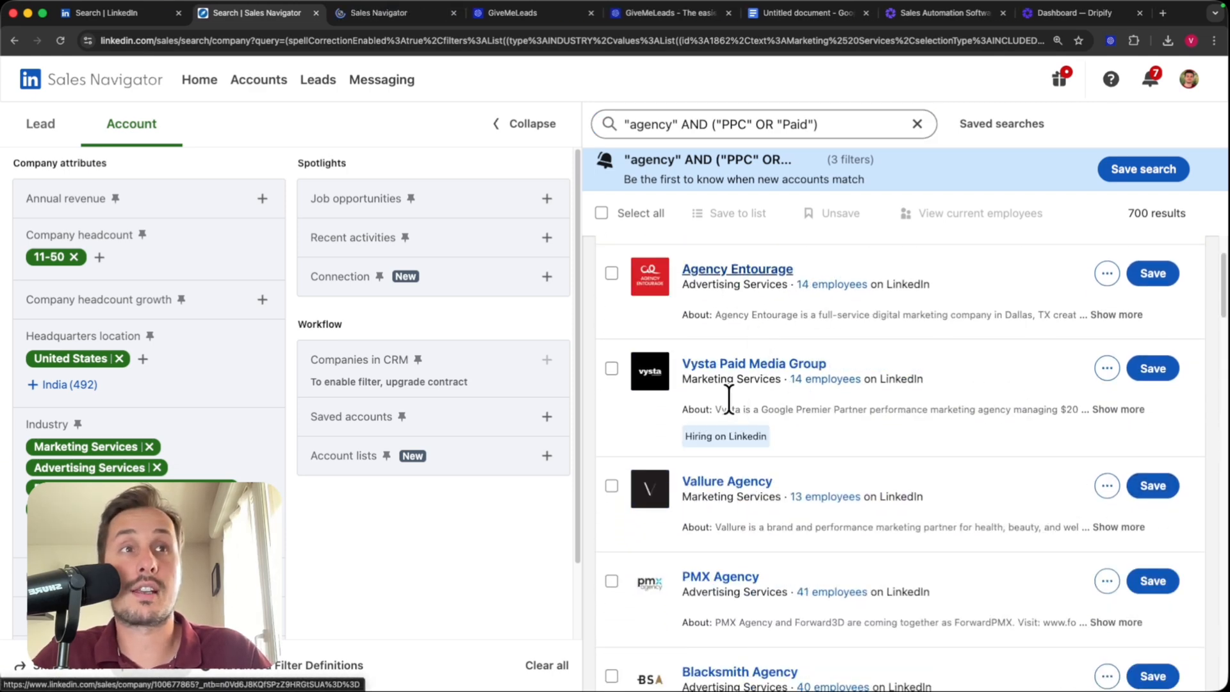
left_click(737, 363, "super")
left_click(727, 482, "super")
left_click(325, 12)
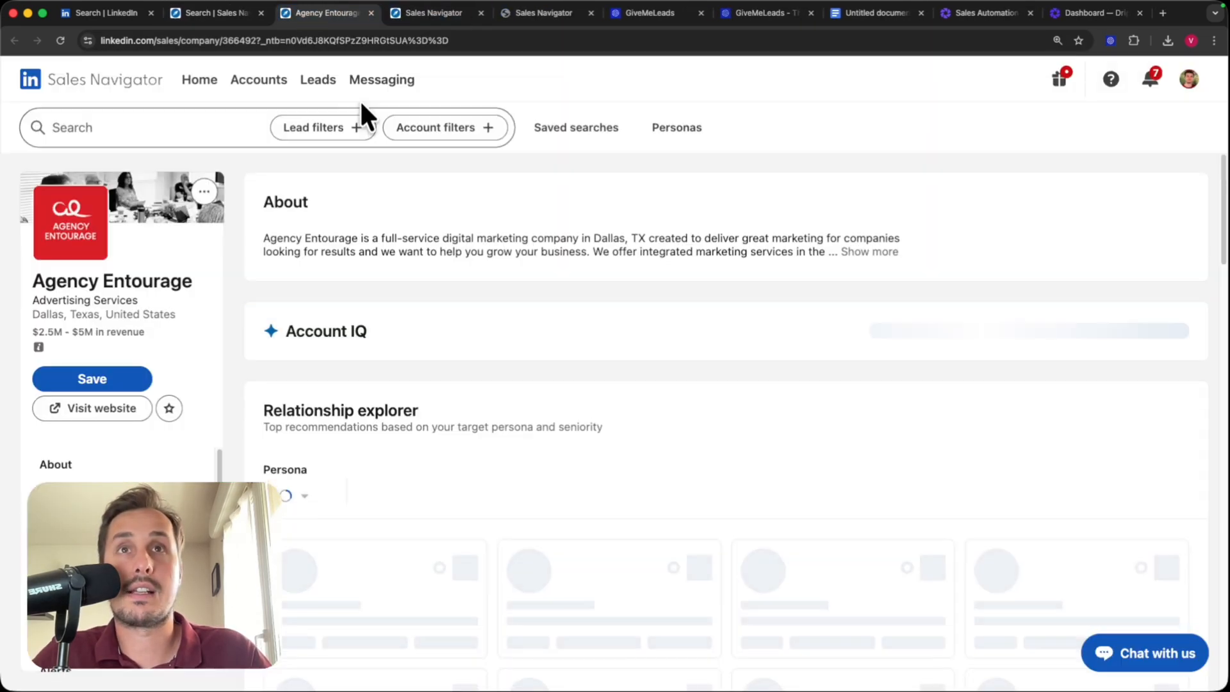
Step: Check the Vysta and Vallure websites for paid advertising services, searching Vallure's services page for "paid"
key("ctrl+Tab")
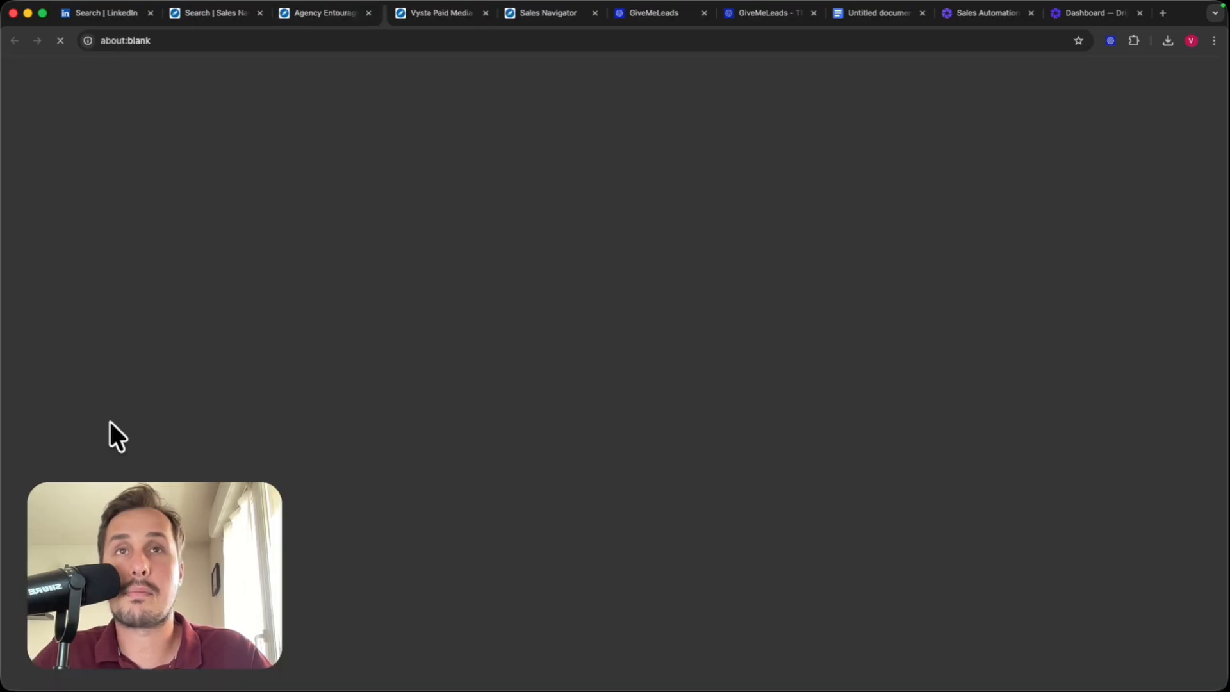
mouse_move(535, 102)
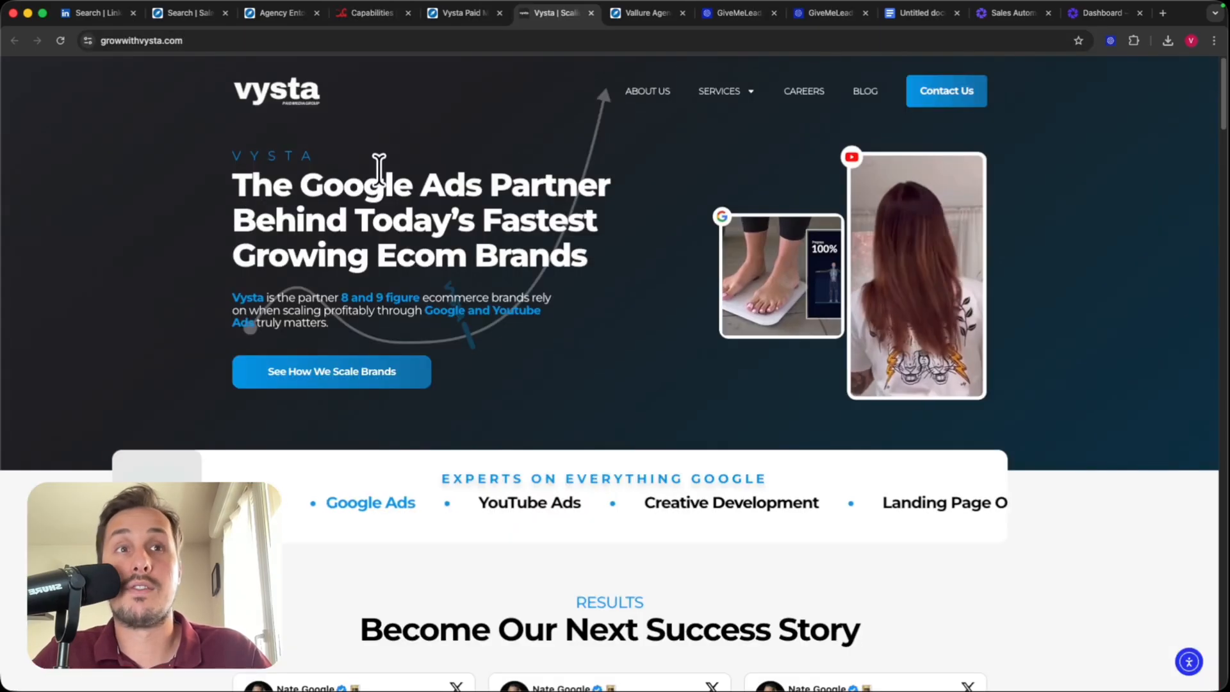
scroll(502, 359, "down", 3)
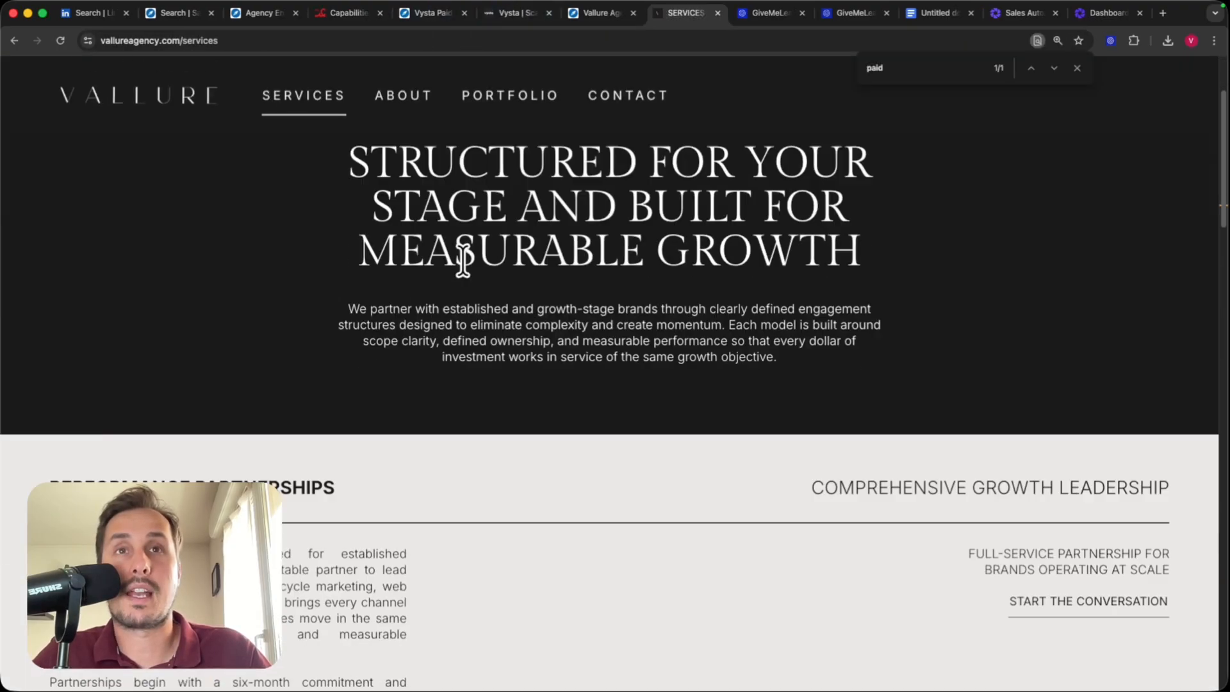
key("Return")
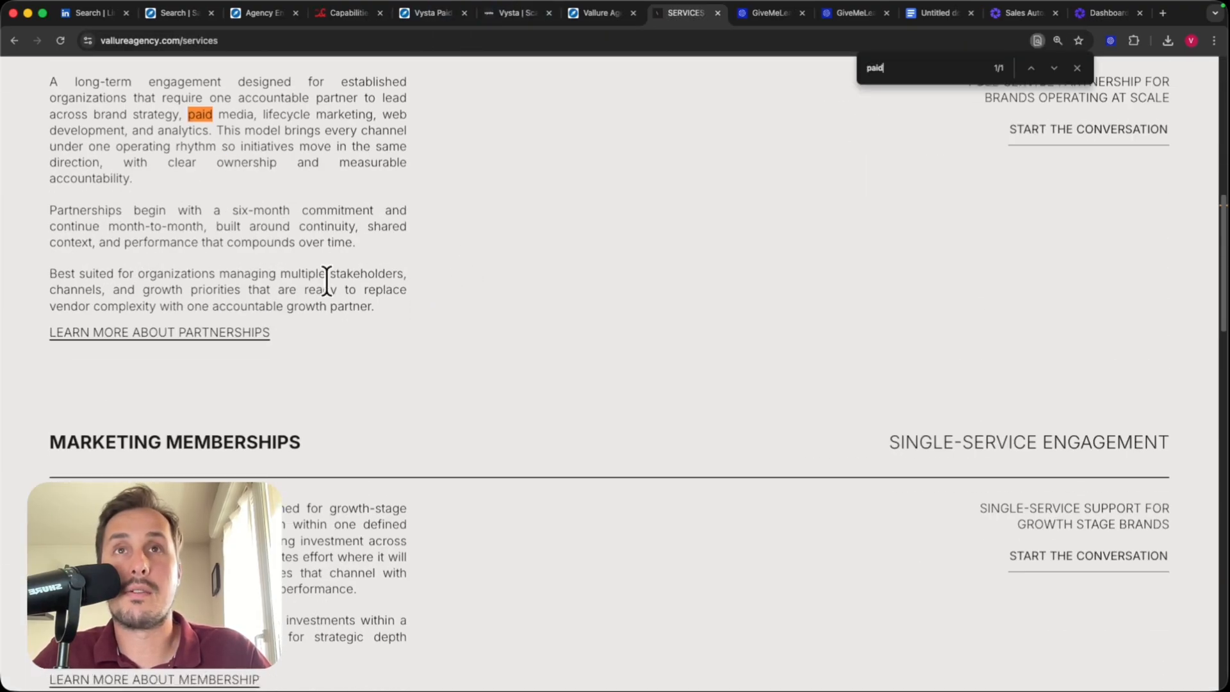
left_click_drag(238, 119, 254, 116)
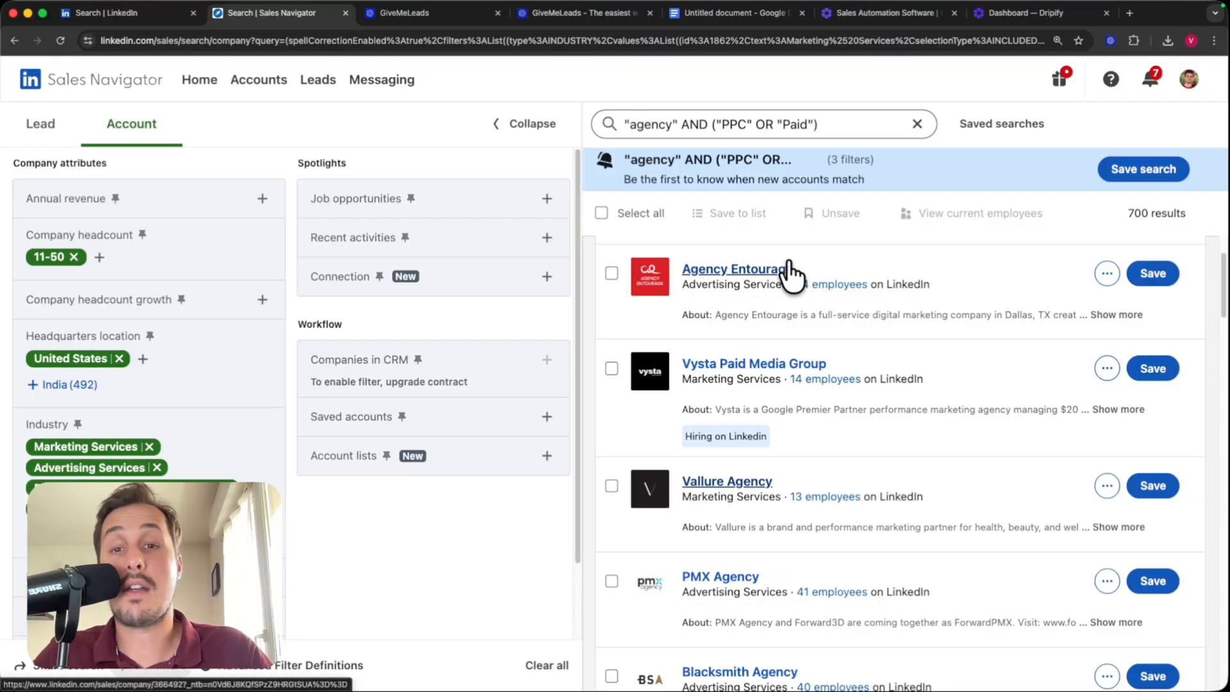
Step: Save all accounts on the first results page to a new list named Paid ads agencies and check the first account's list membership
scroll(736, 307, "down", 3)
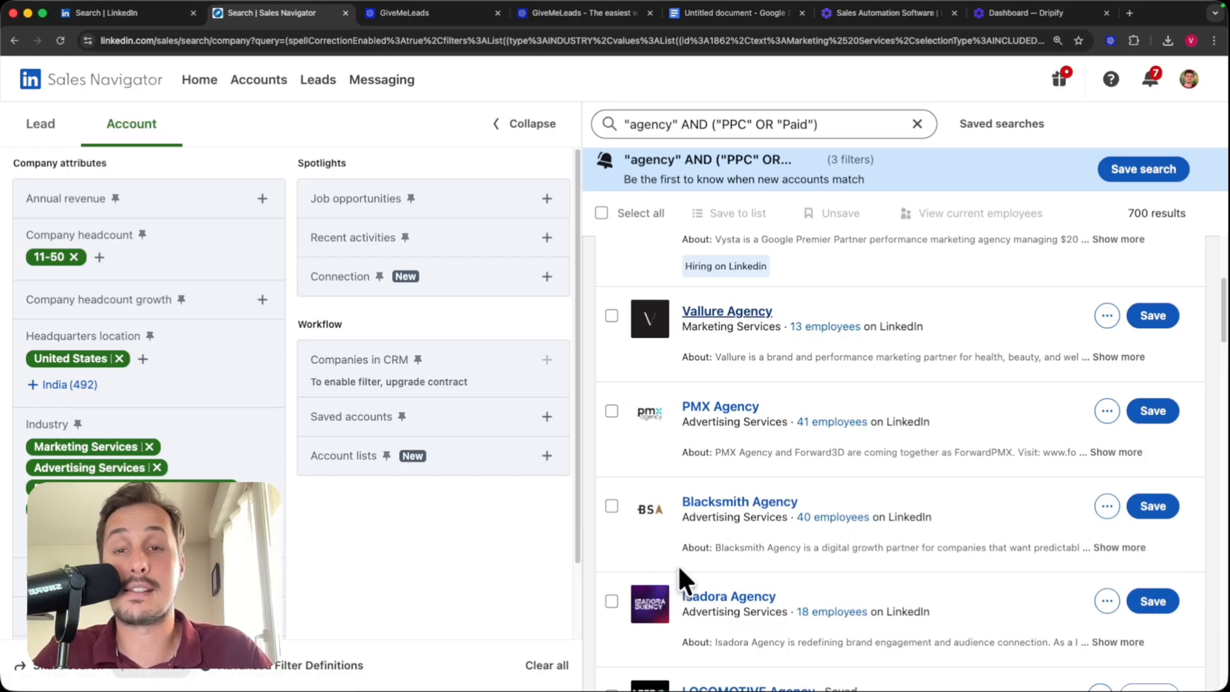
scroll(666, 384, "up", 4)
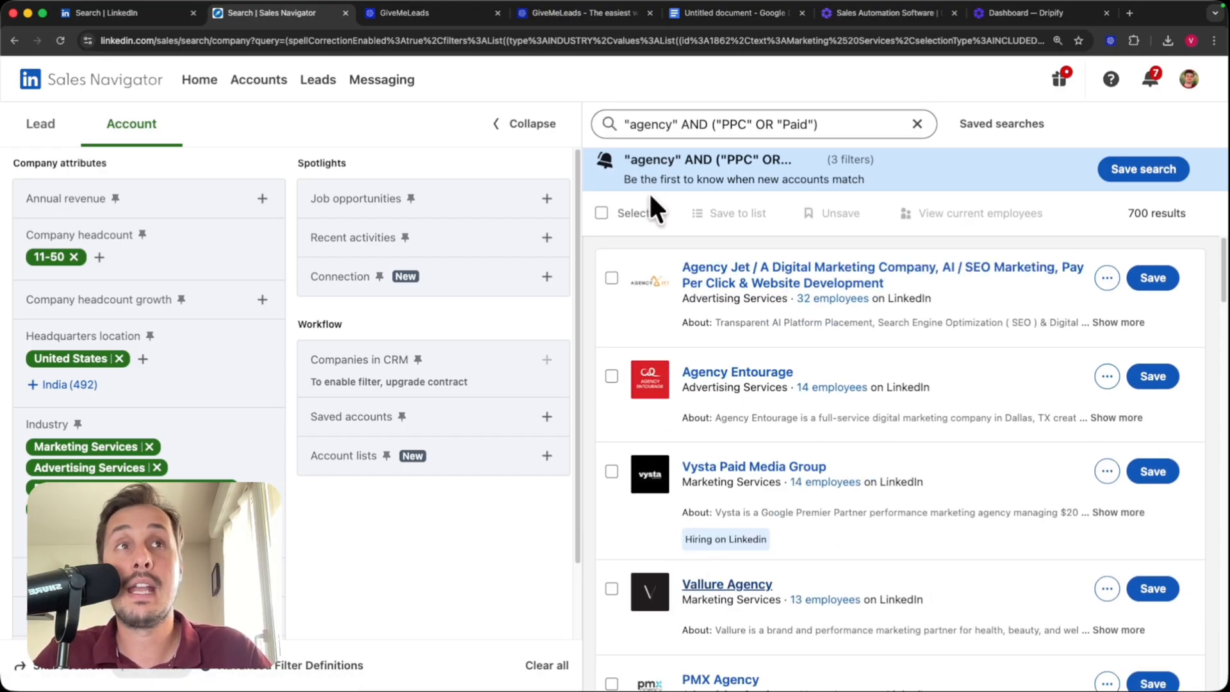
left_click(600, 213)
left_click(734, 216)
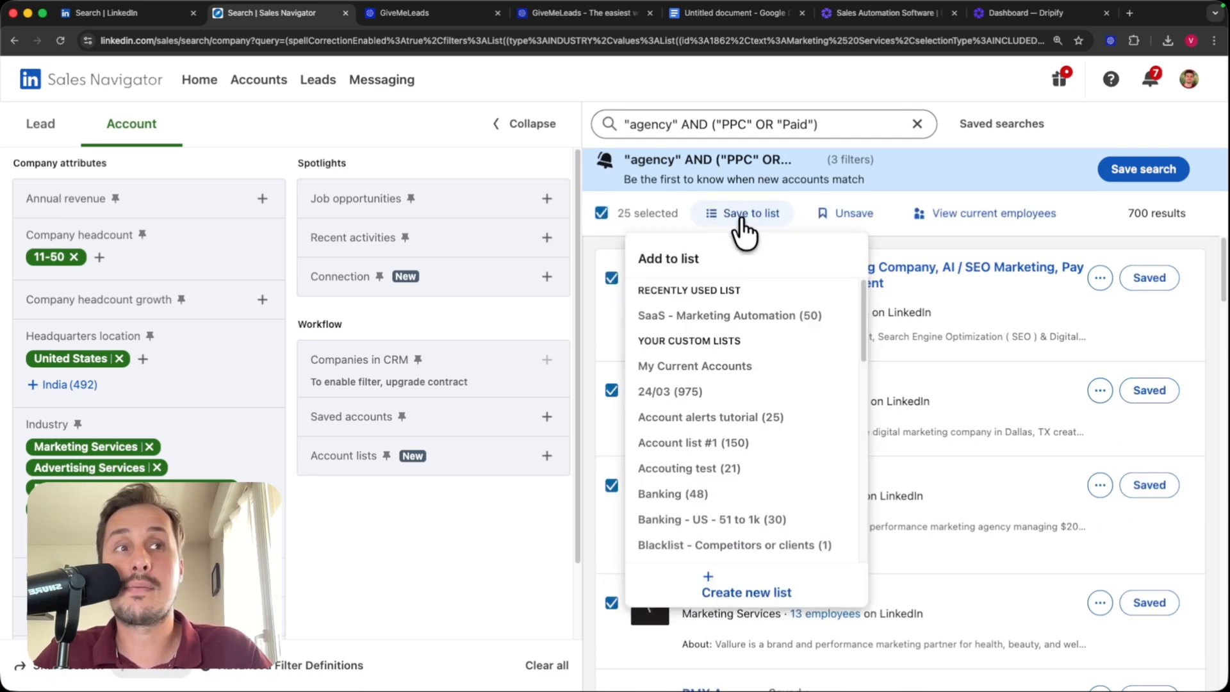
left_click(724, 594)
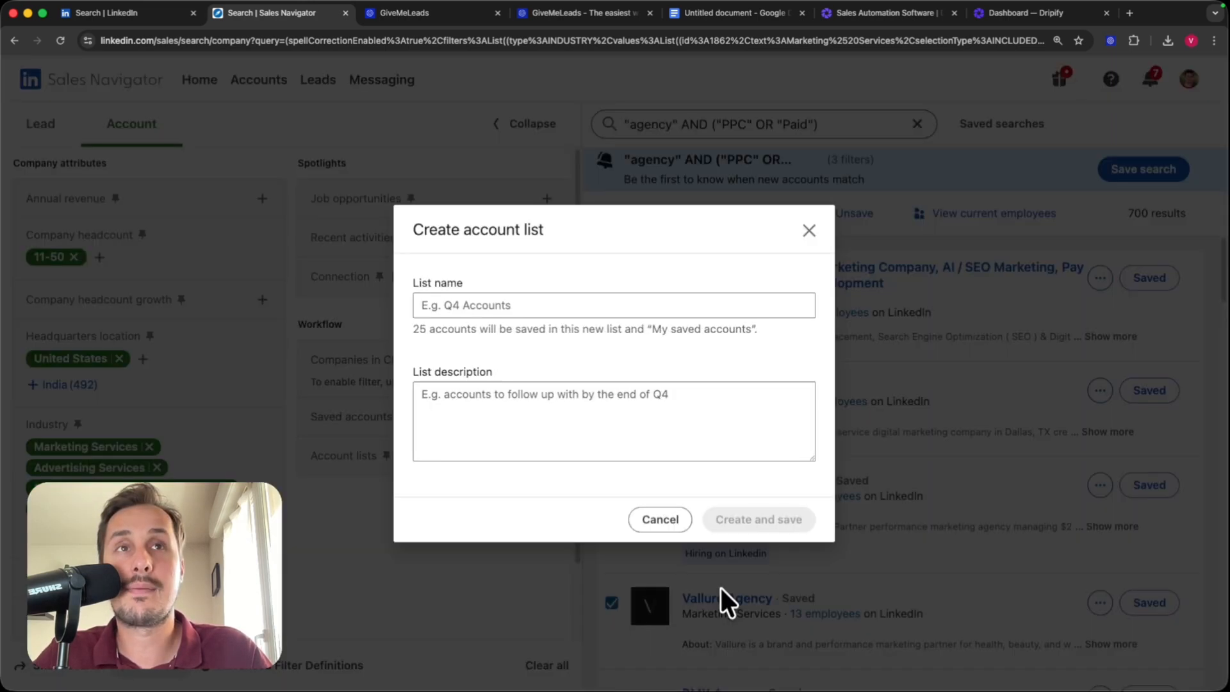
left_click(505, 306)
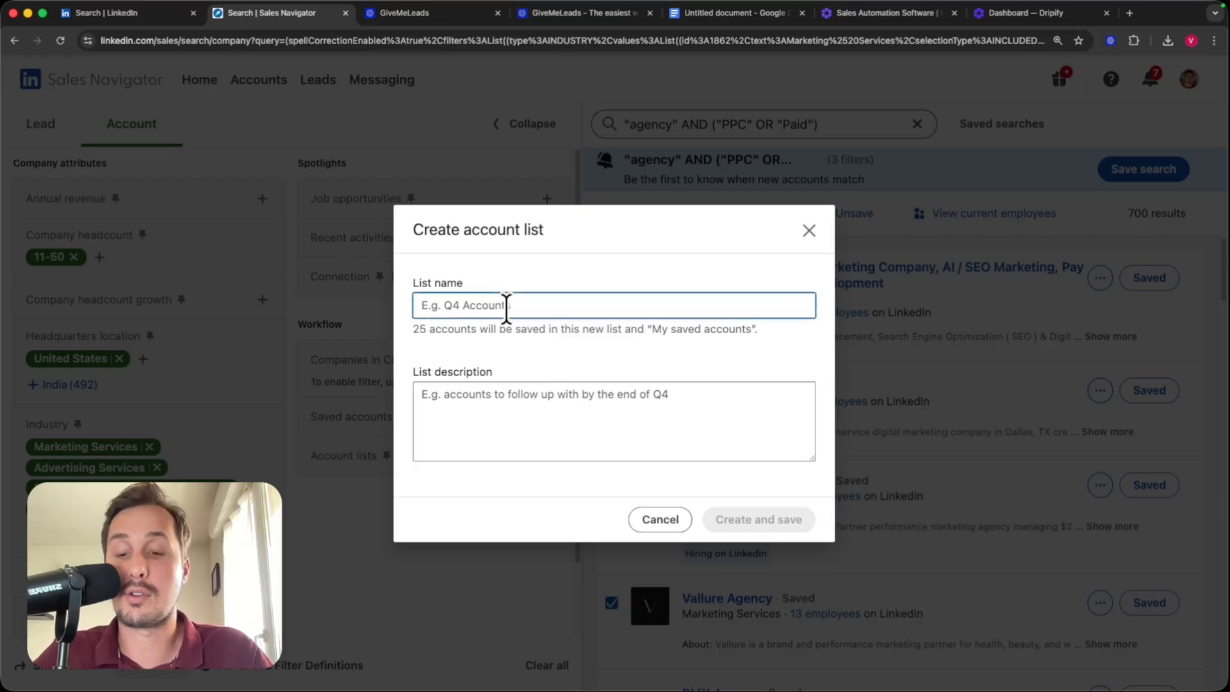
type("Paid ads agencies")
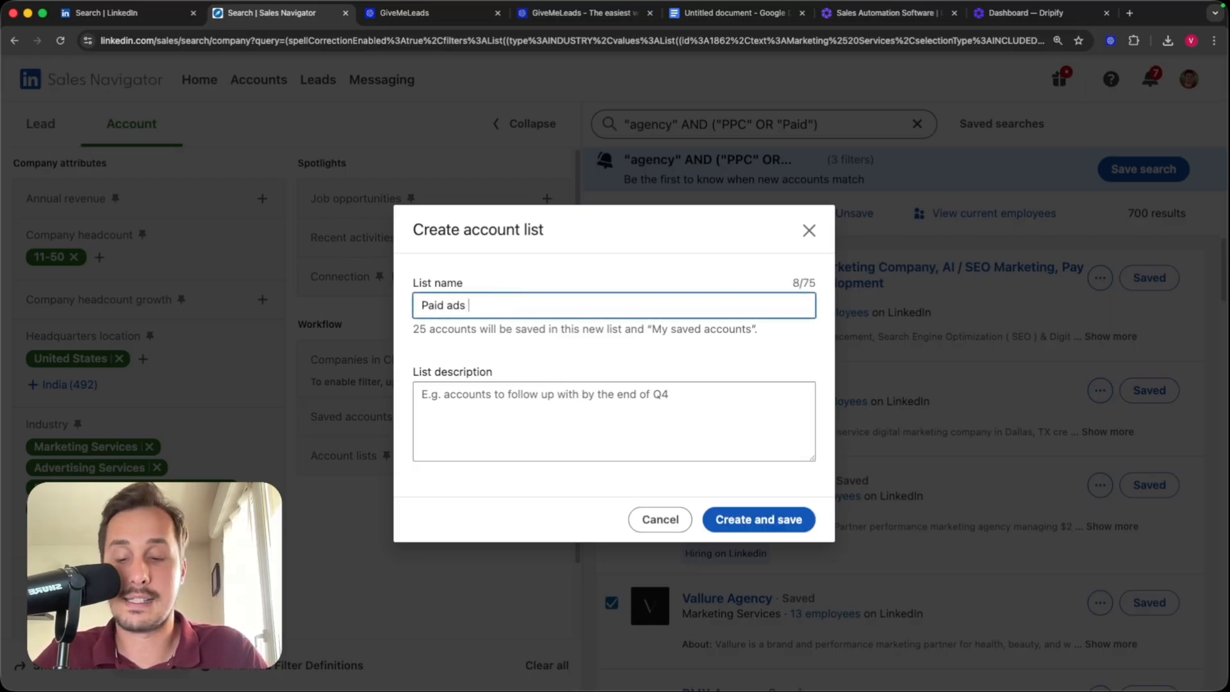
left_click(773, 520)
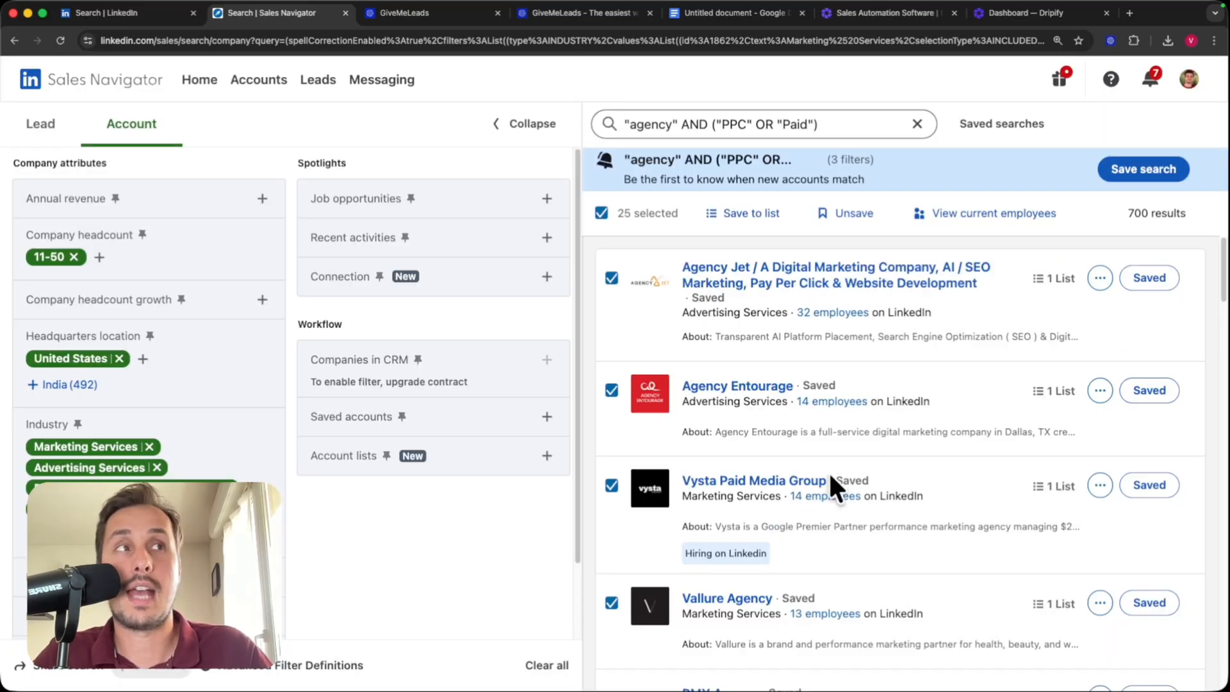
left_click(1062, 277)
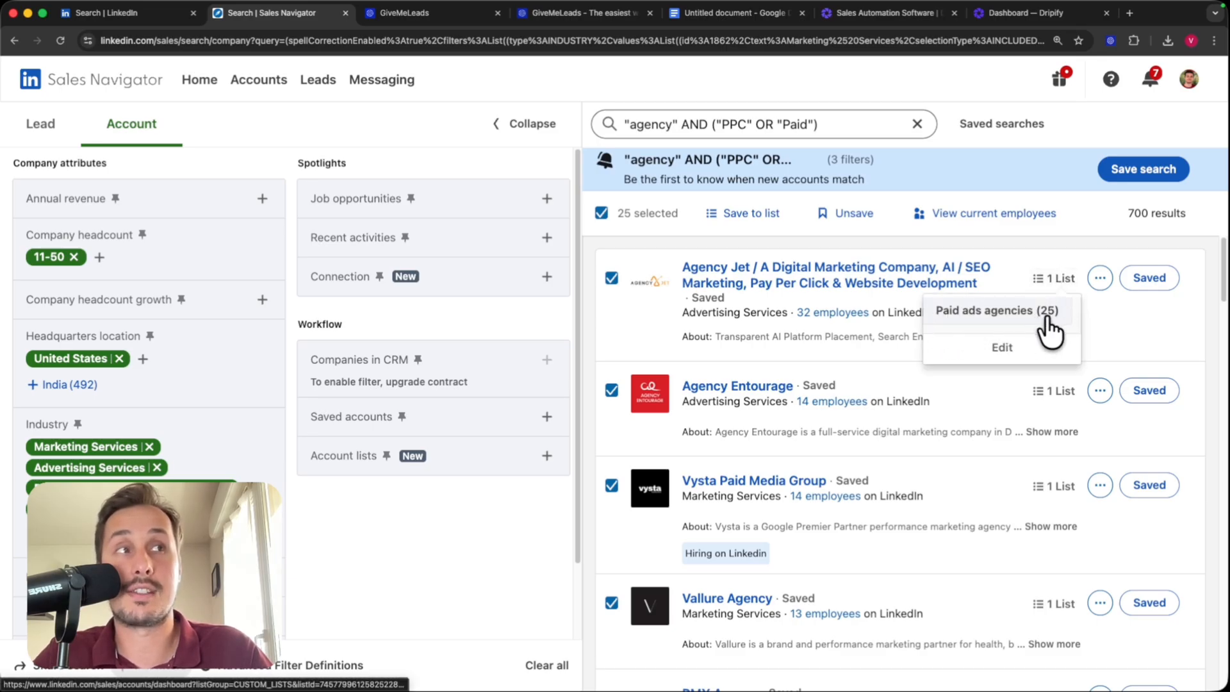
left_click(1144, 318)
Step: Select all accounts on the second results page and open the options for saving them to a list
scroll(1058, 352, "down", 20)
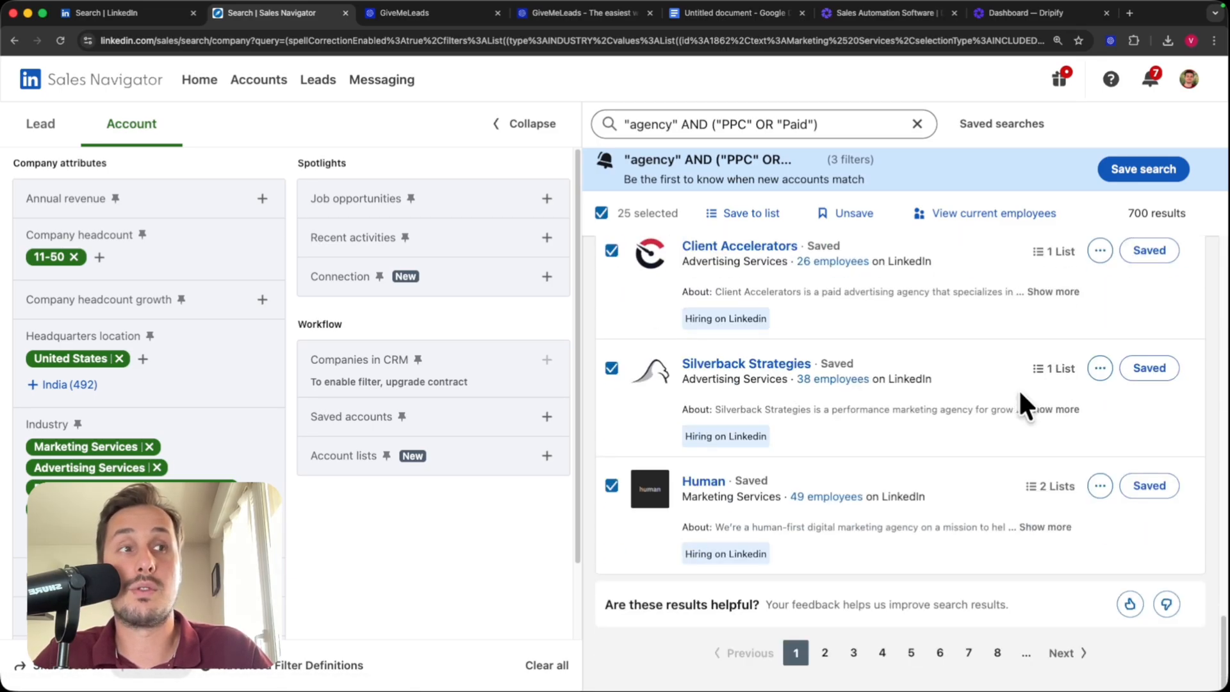
left_click(820, 657)
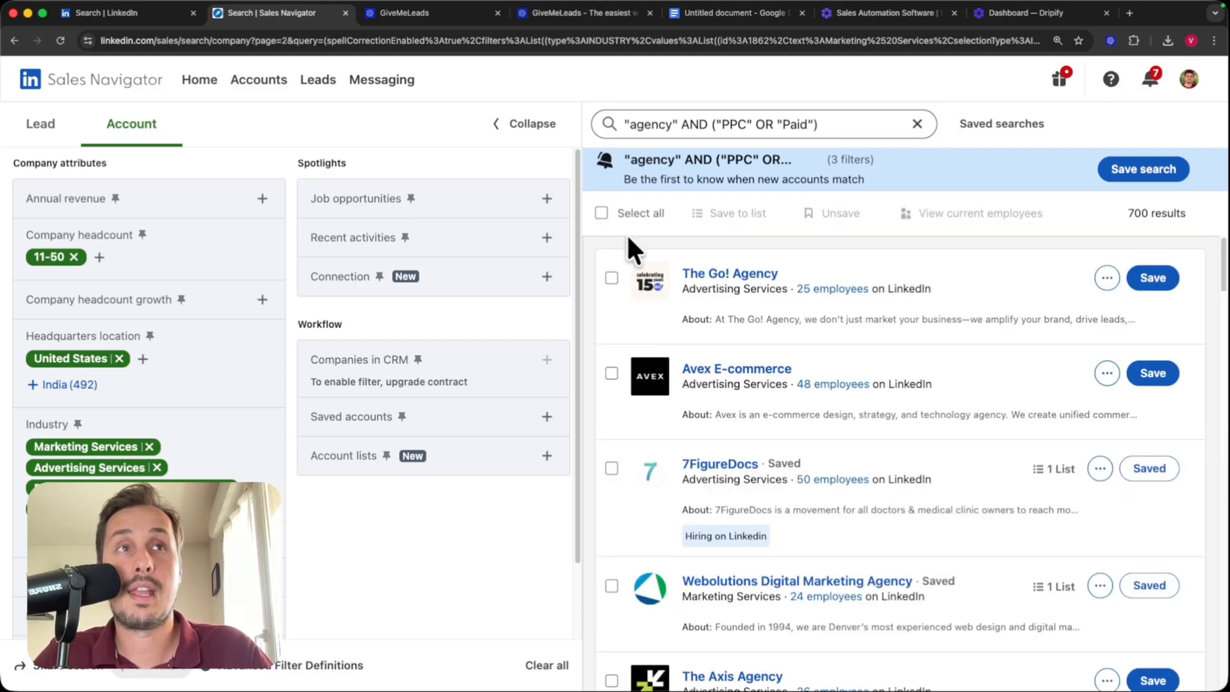
left_click(600, 212)
left_click(737, 214)
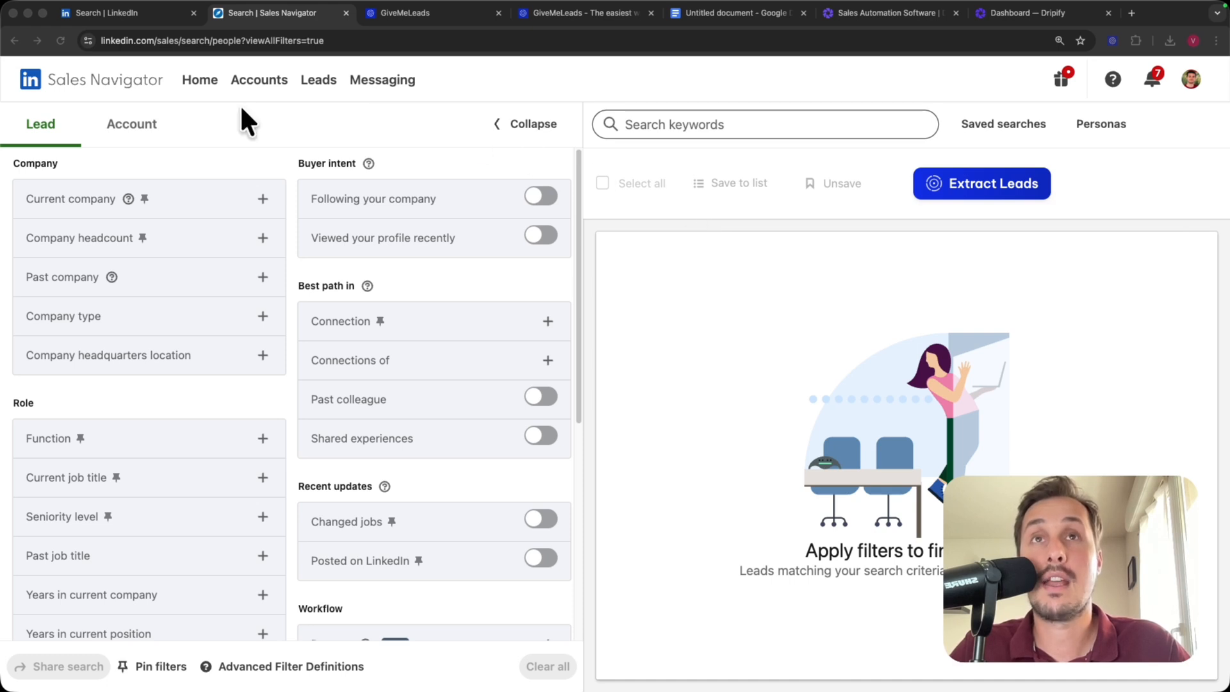
Step: Filter the lead search to people in the Paid ads agencies account list
left_click(48, 101)
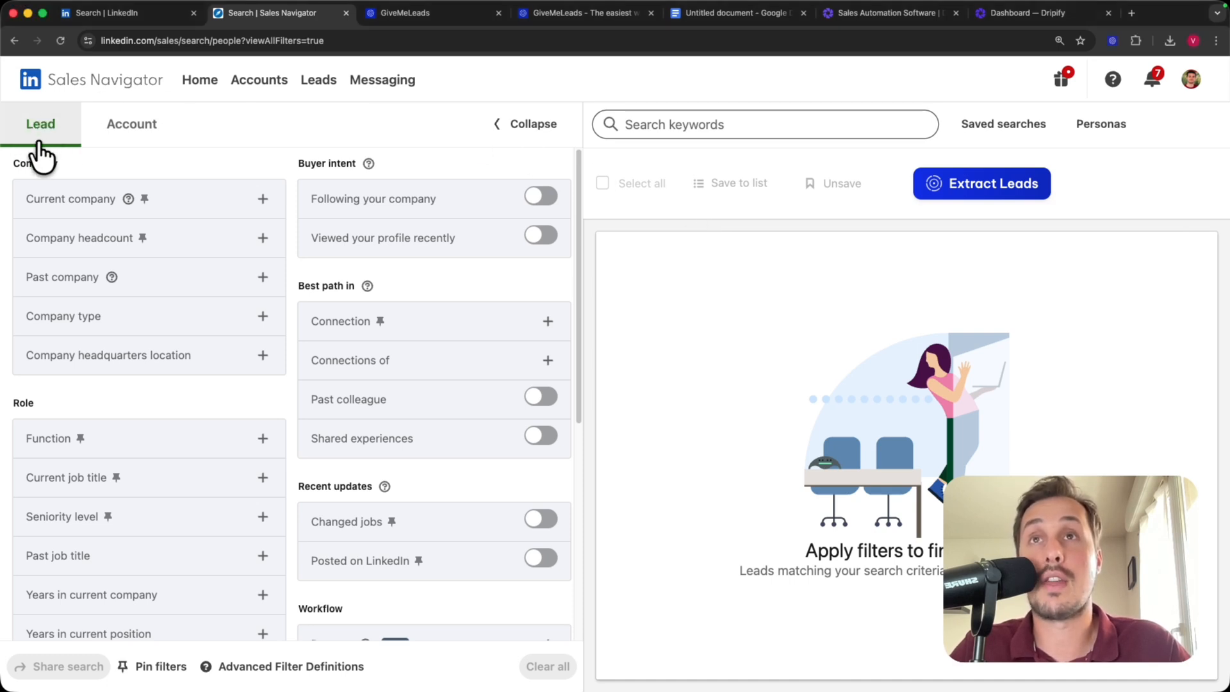
scroll(316, 249, "down", 6)
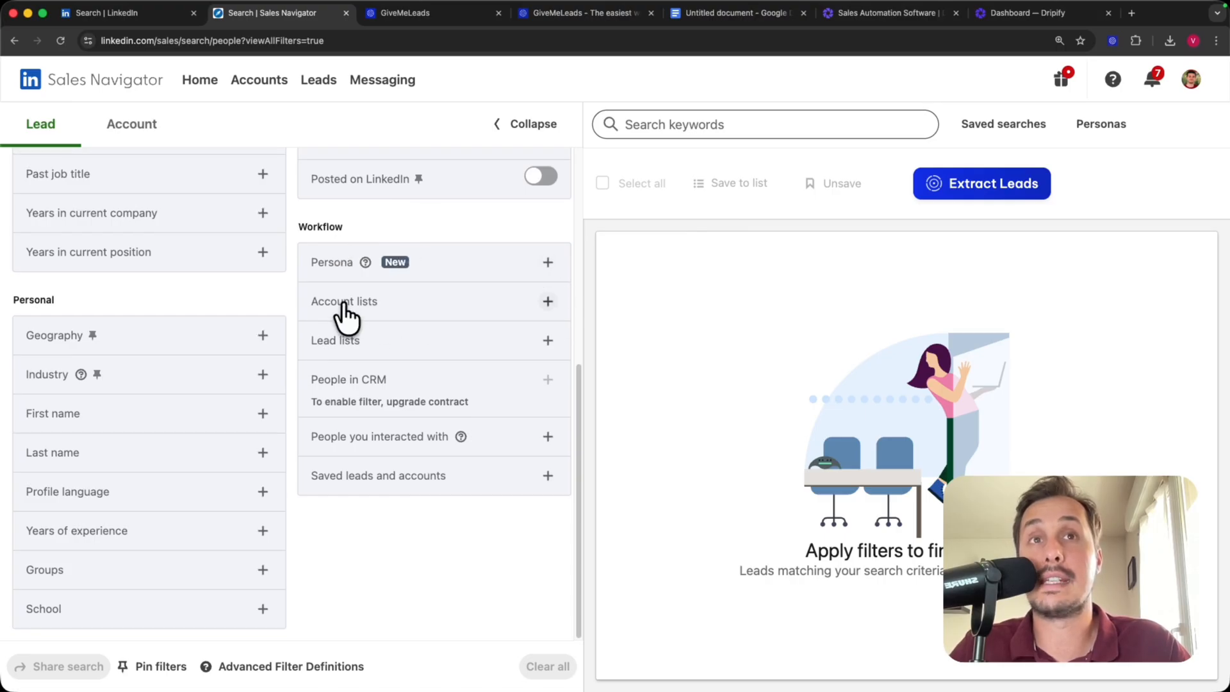
left_click(342, 306)
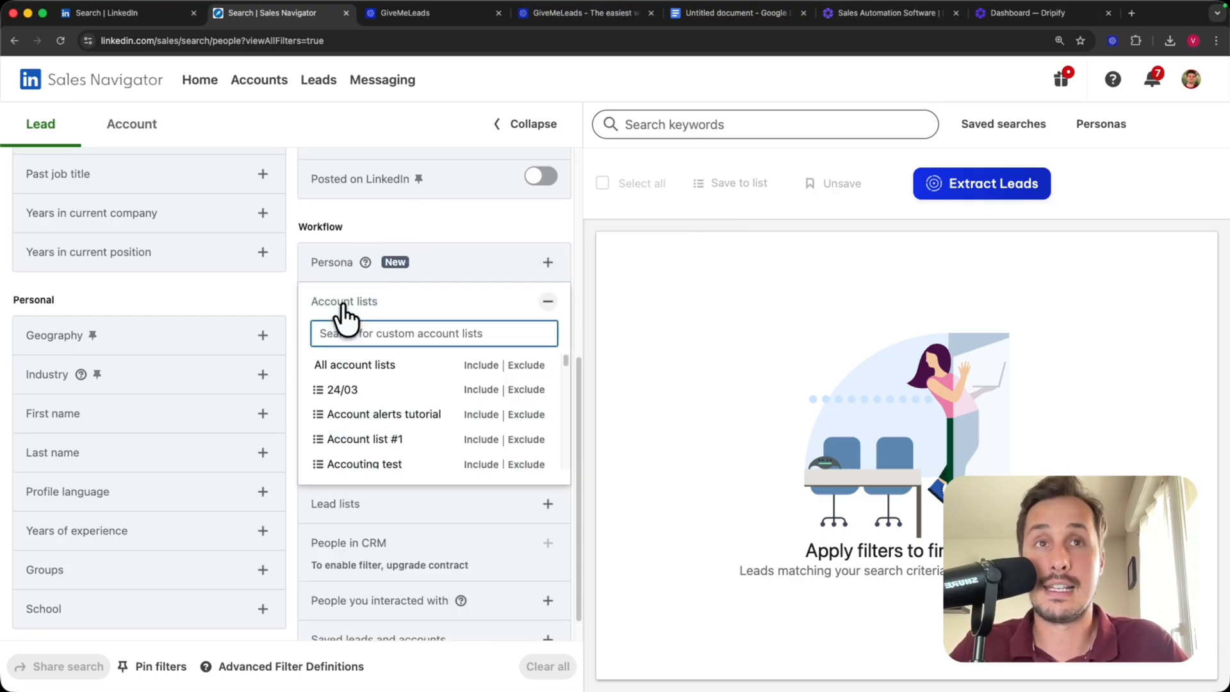
type("paid")
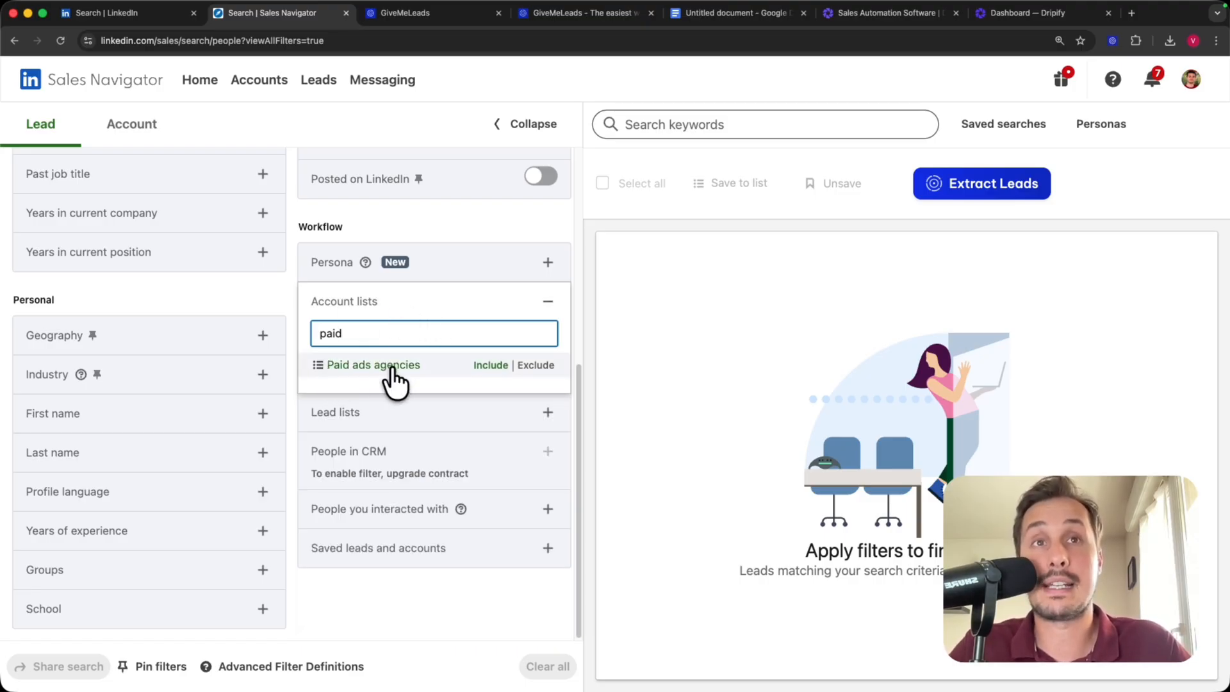
left_click(490, 367)
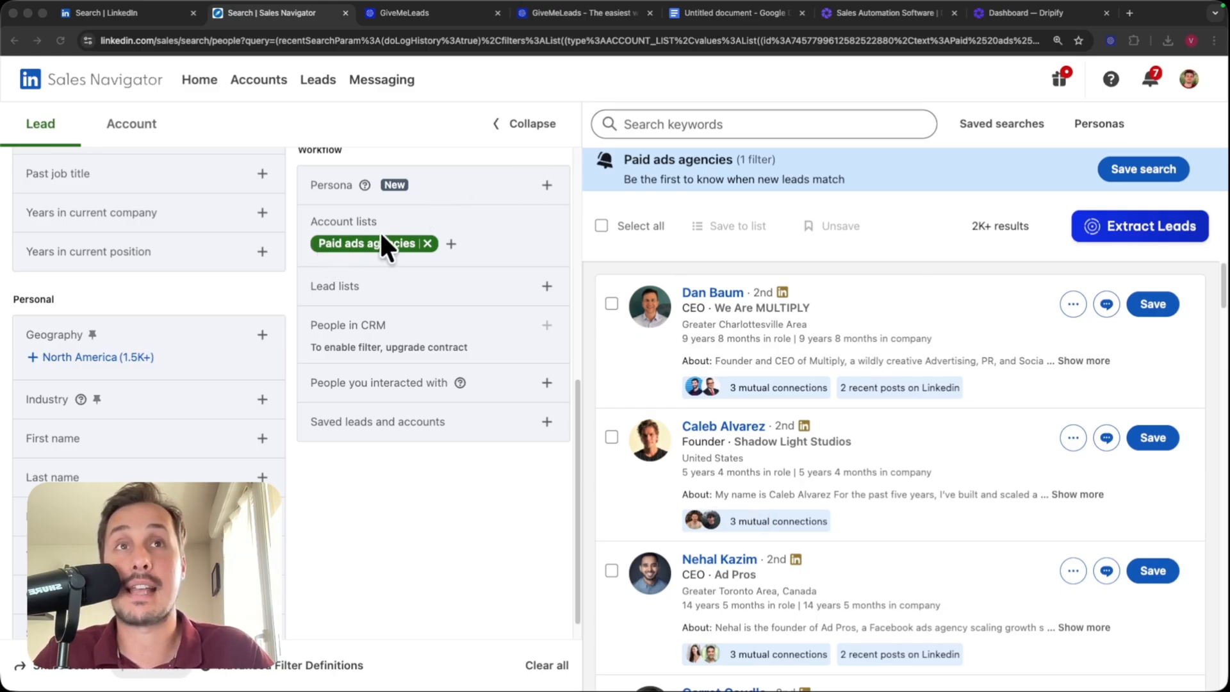
left_click_drag(967, 232, 1010, 253)
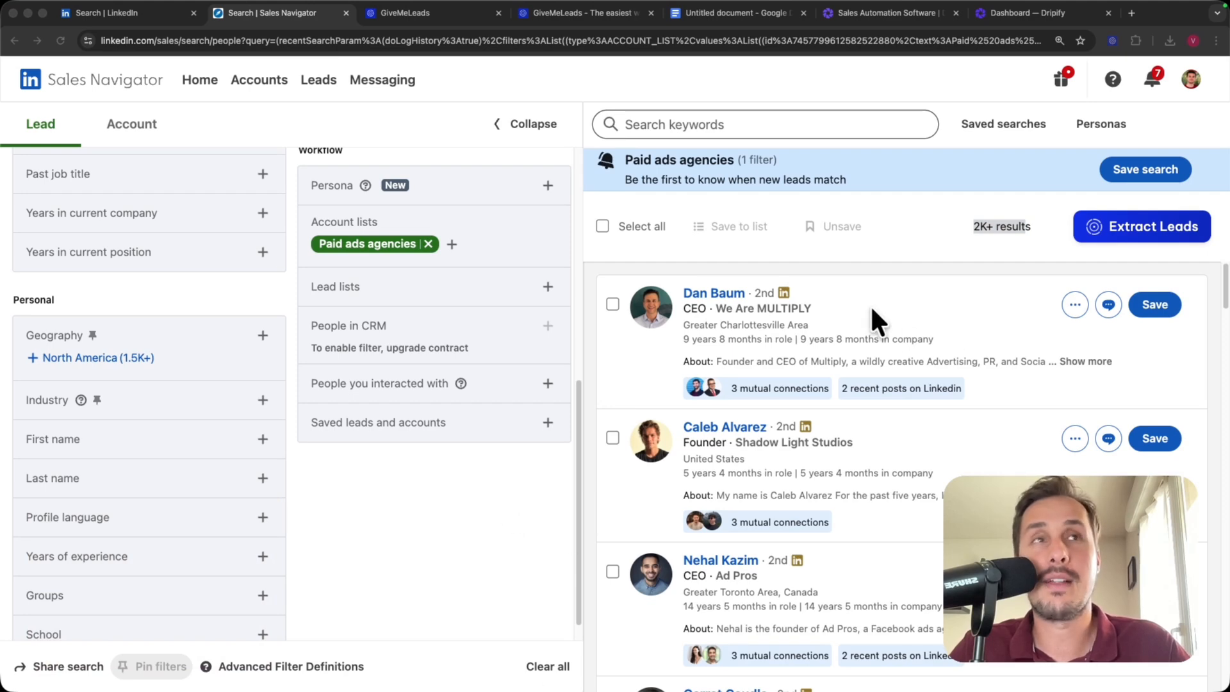
Step: Filter the leads by the current job titles CEO, Founder and Owner
scroll(313, 354, "up", 1)
scroll(314, 359, "up", 5)
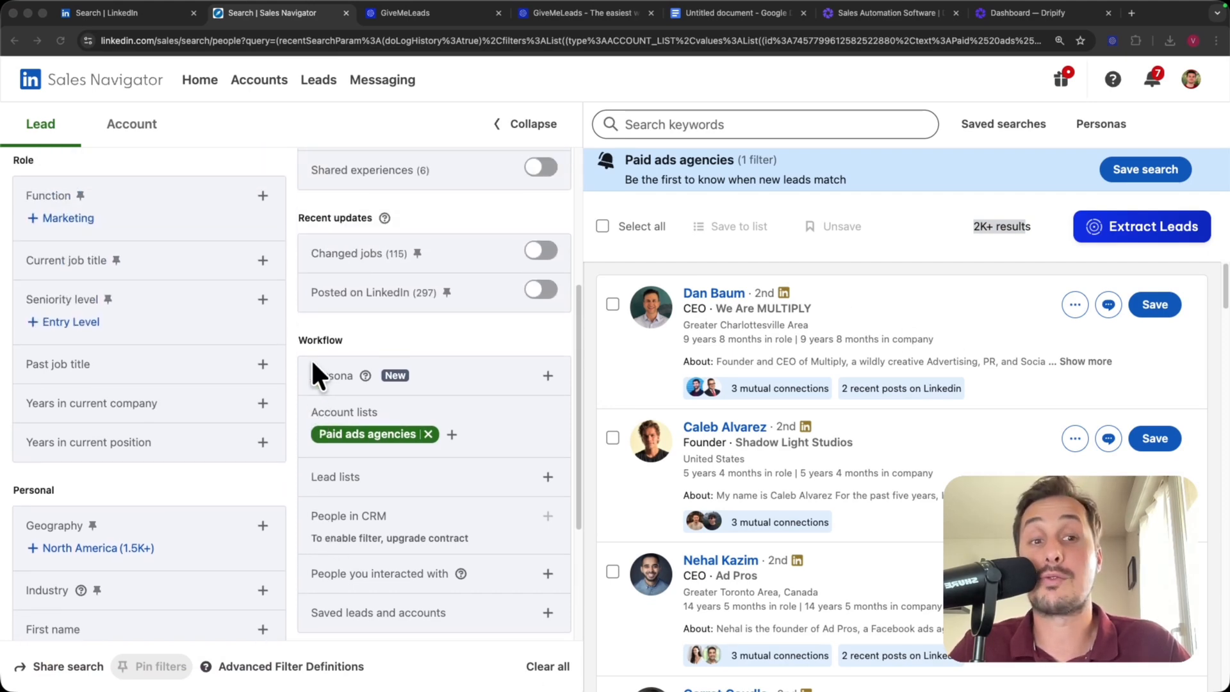
scroll(313, 365, "up", 2)
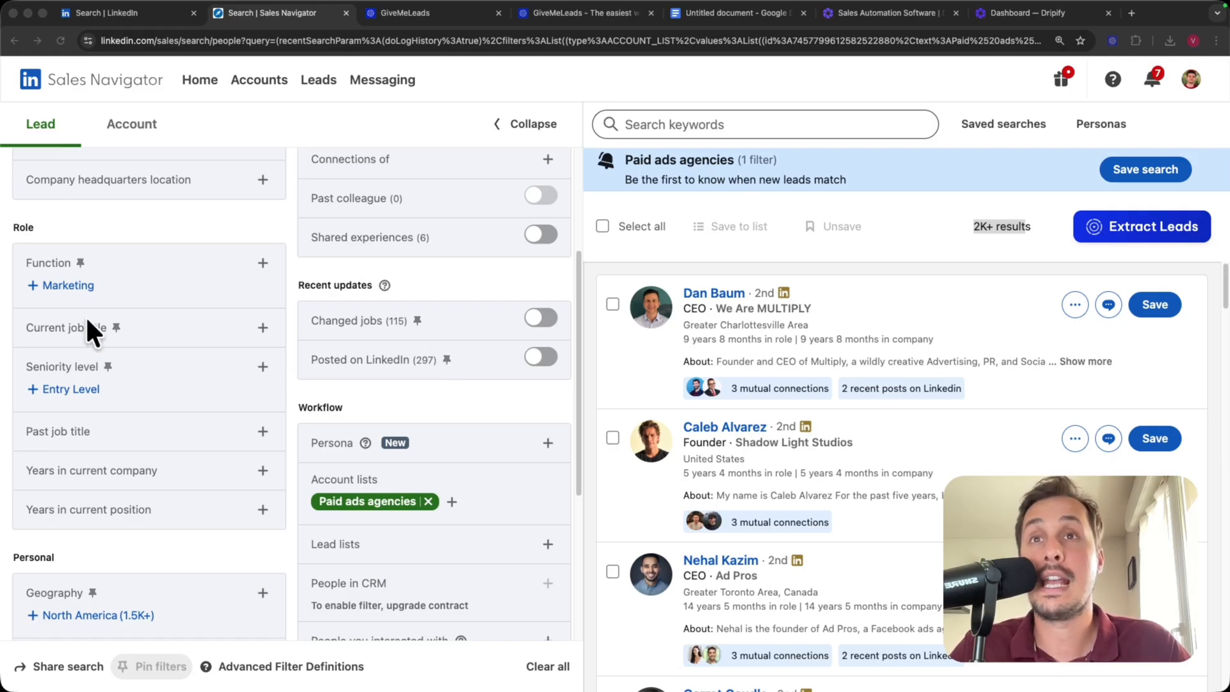
left_click(262, 327)
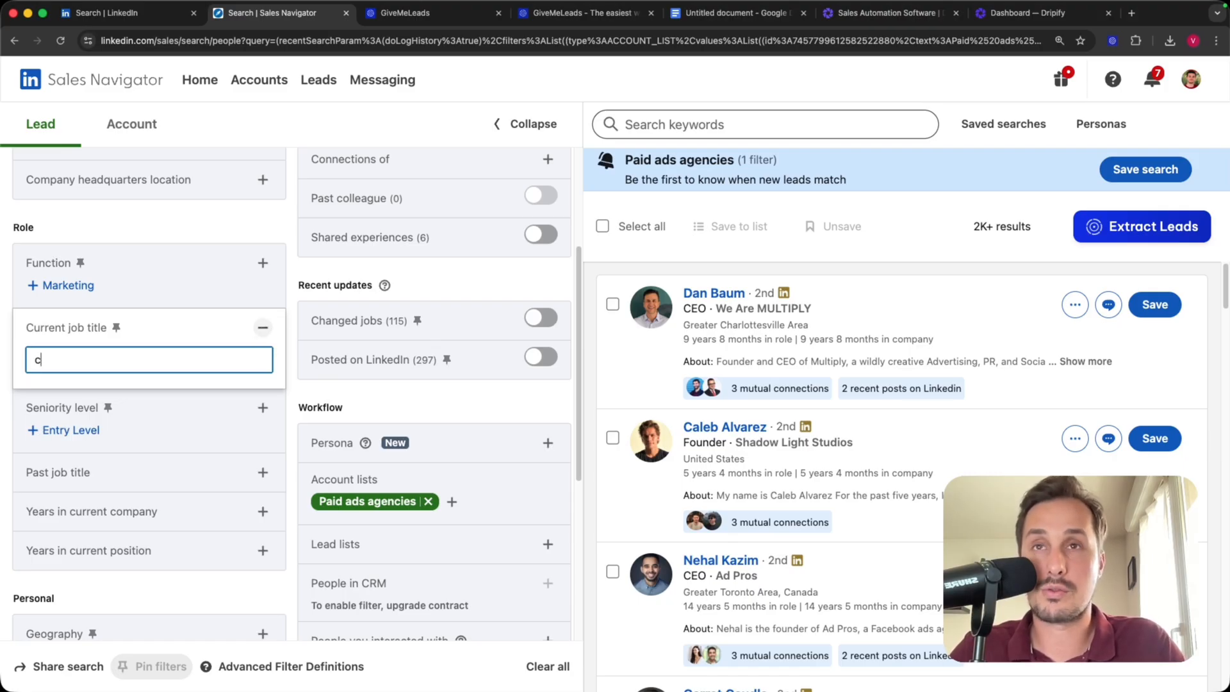
type("CEO")
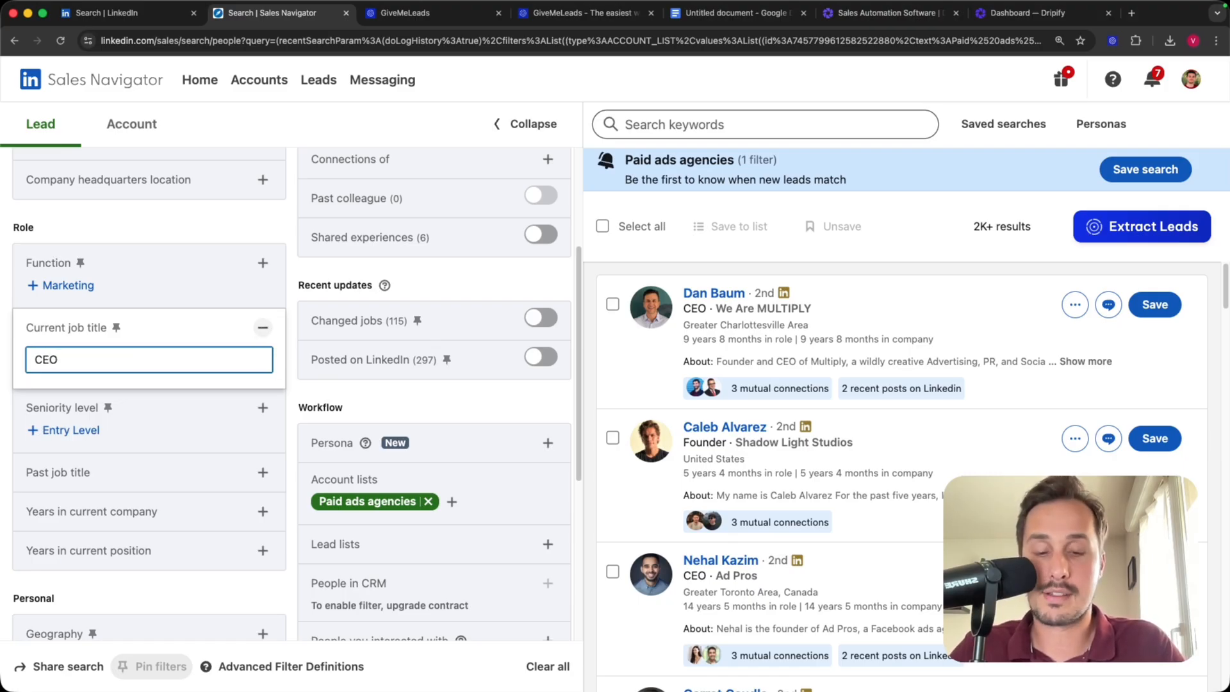
key("Return")
type("F")
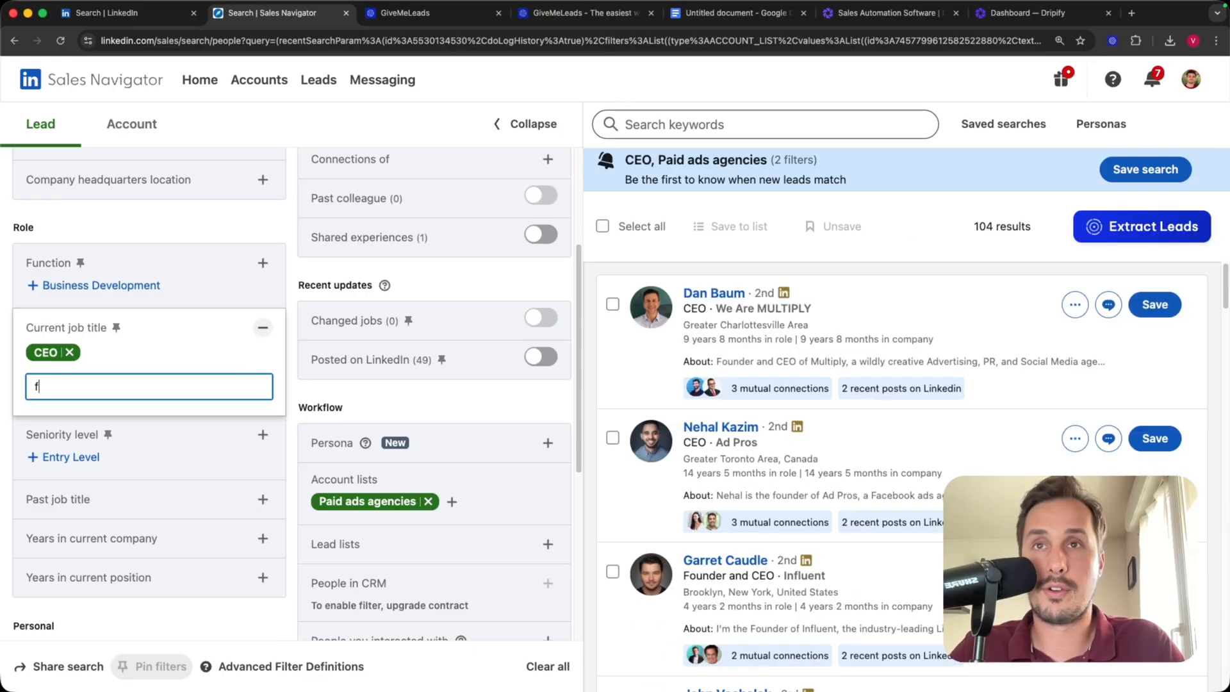
type("ounder")
key("Return")
type("Own")
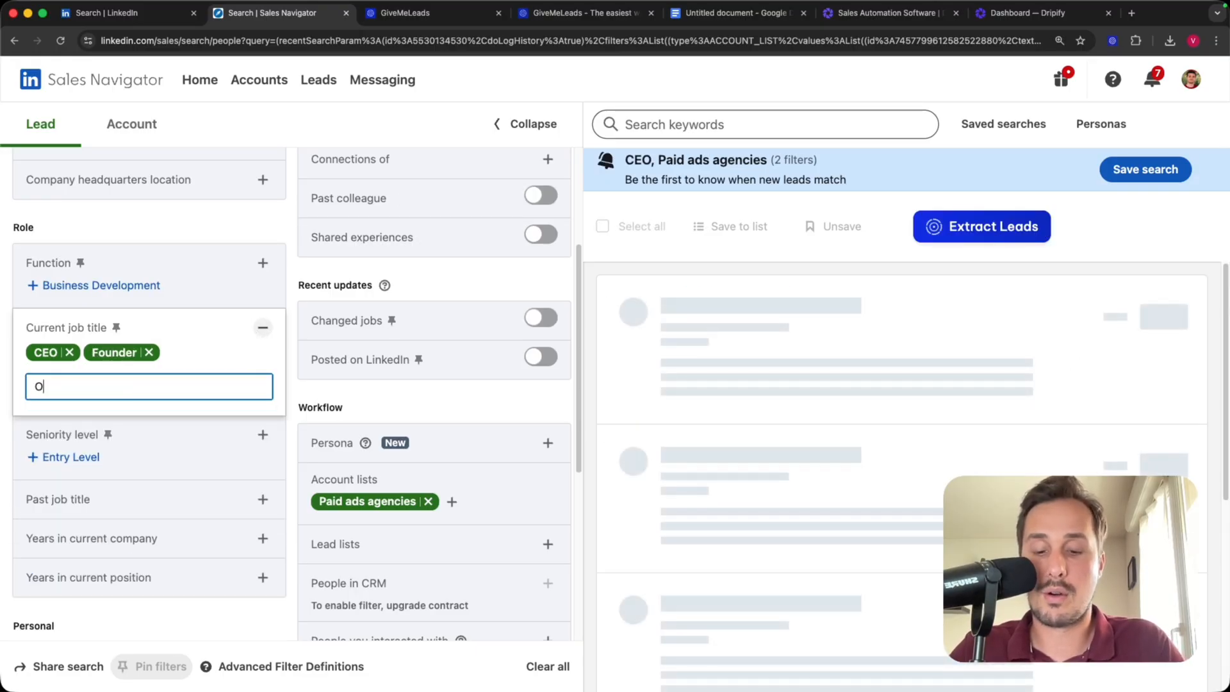
type("er")
key("Return")
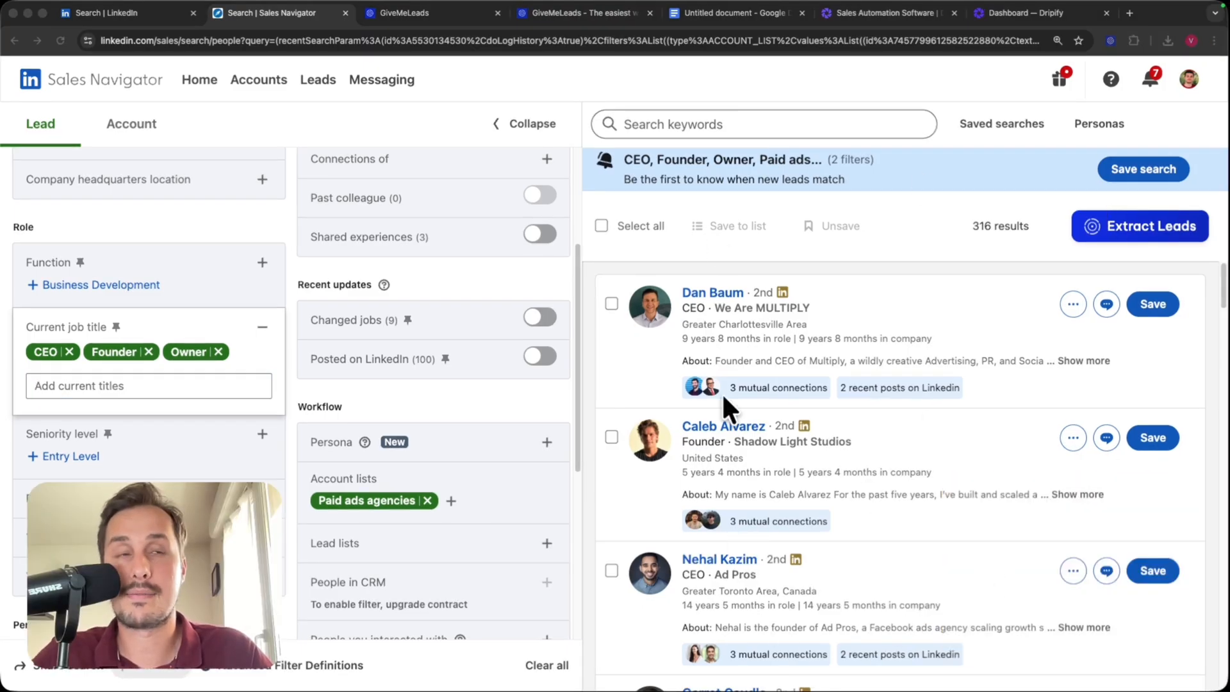
Step: Check the first lead's company details and the second lead's role and company in the filtered results
mouse_move(783, 314)
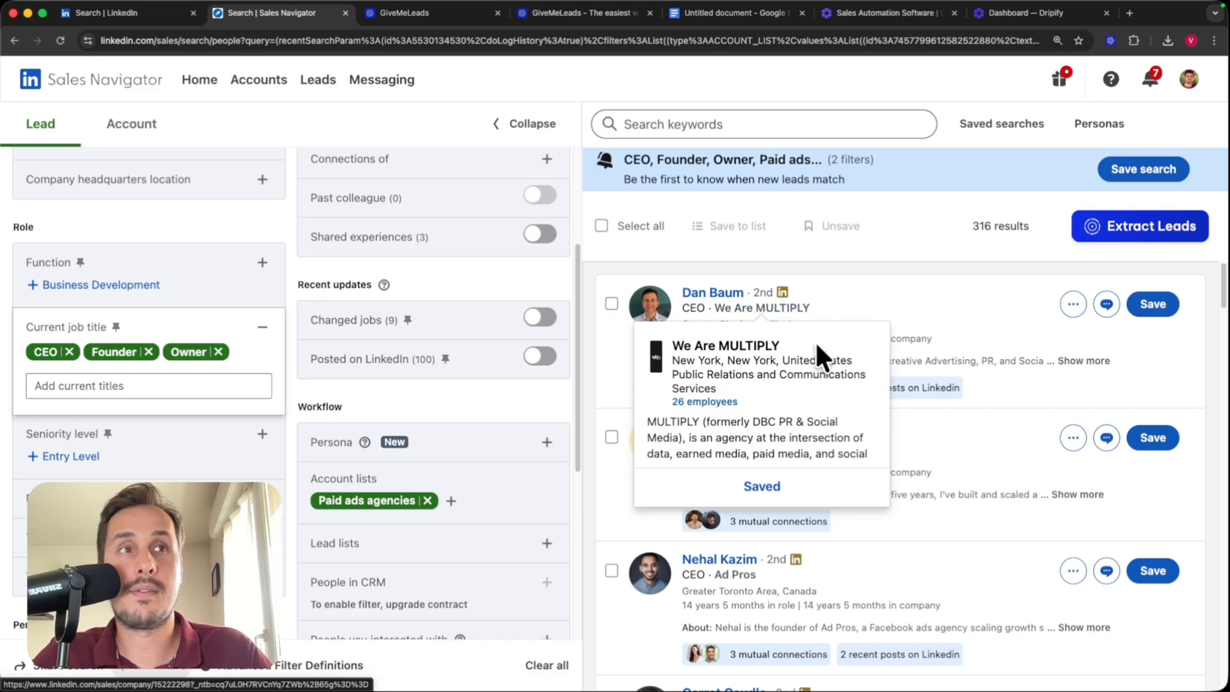
left_click_drag(696, 440, 807, 453)
left_click(853, 453)
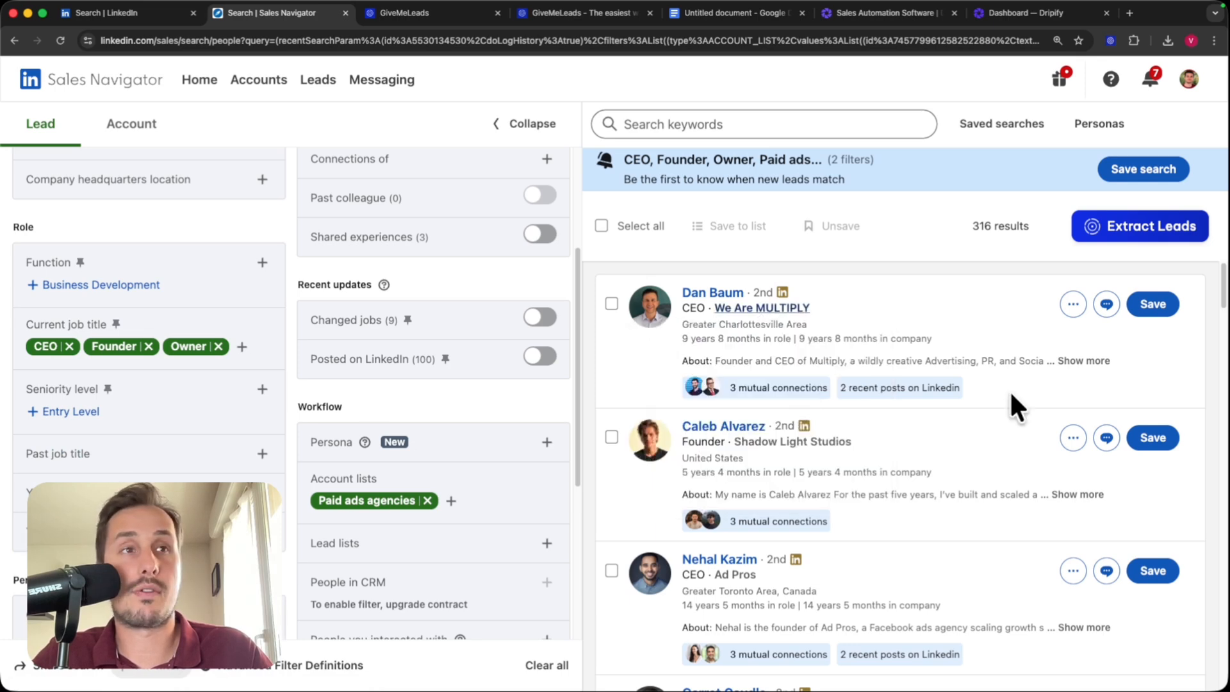
Step: Check the company descriptions of the second and third leads to see whether they are paid ads agencies
mouse_move(813, 445)
left_click_drag(787, 541, 857, 561)
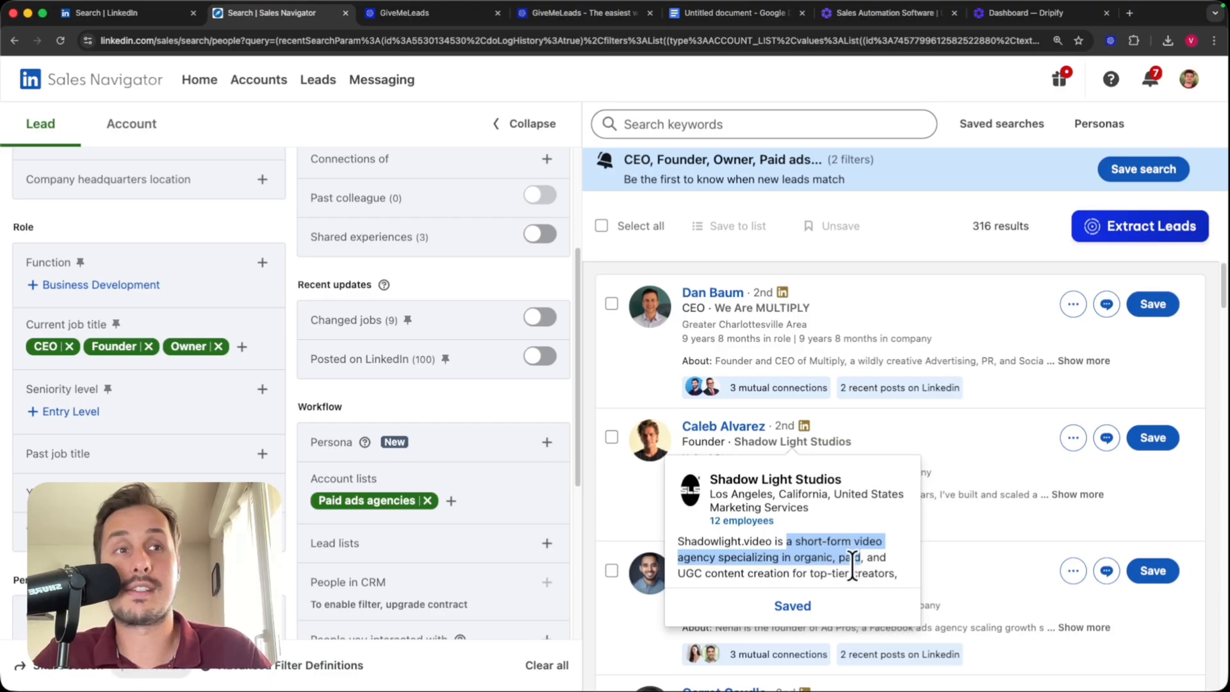
scroll(769, 506, "down", 1)
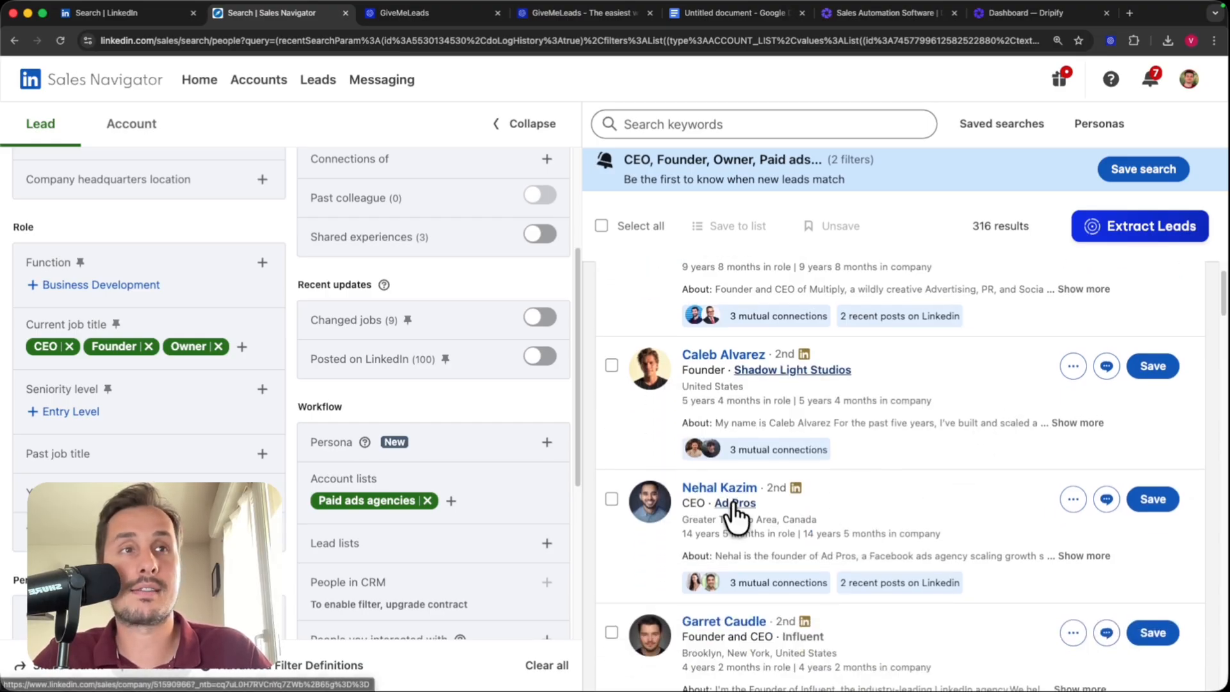
mouse_move(735, 512)
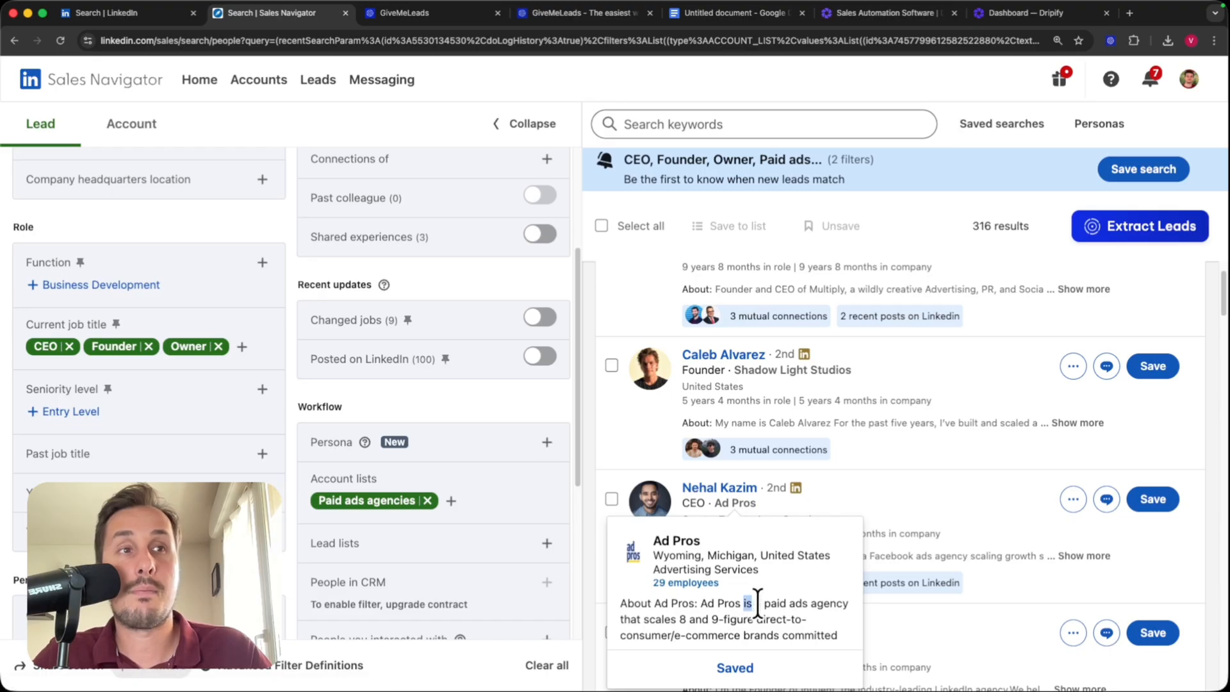
left_click_drag(745, 604, 842, 583)
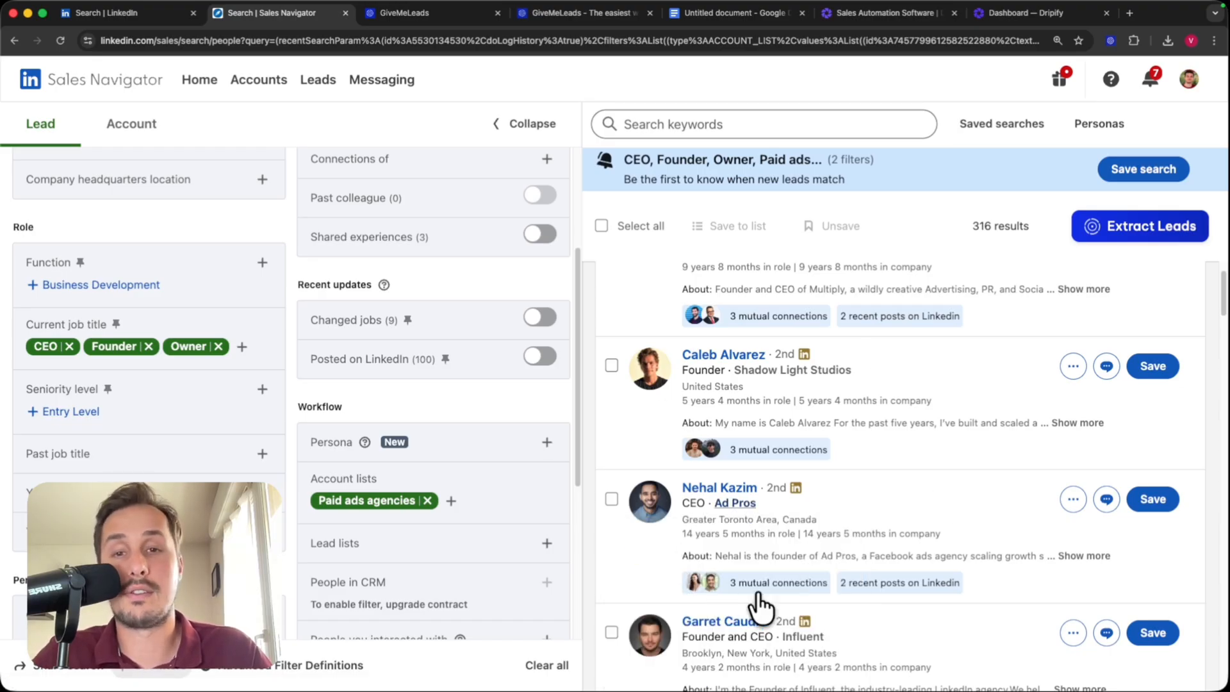
Step: Extract the leads of the filtered search with GiveMeLeads, starting an export of 200 leads
left_click(1125, 234)
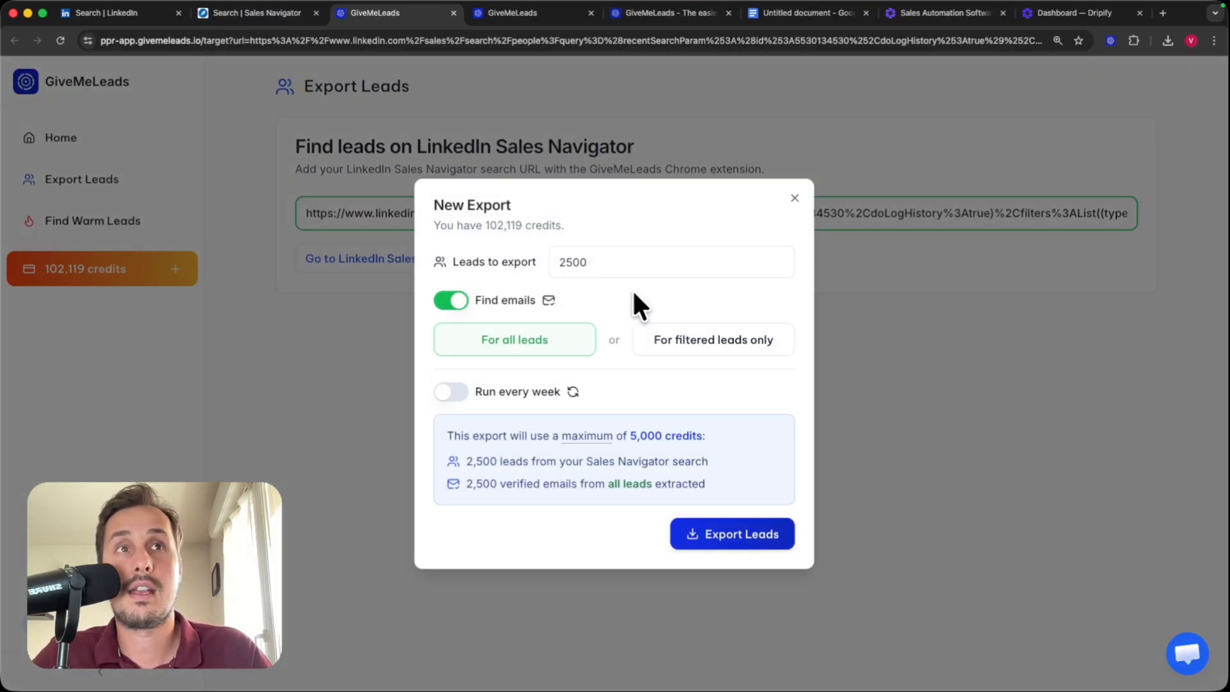
left_click(619, 260)
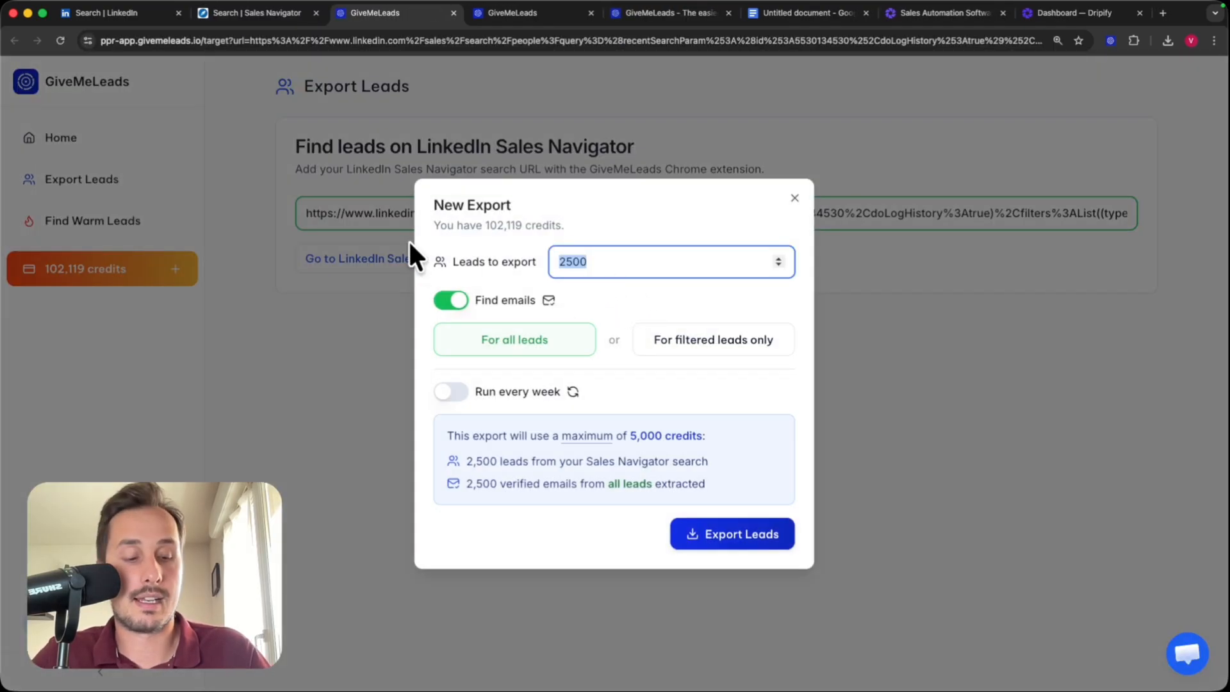
type("200")
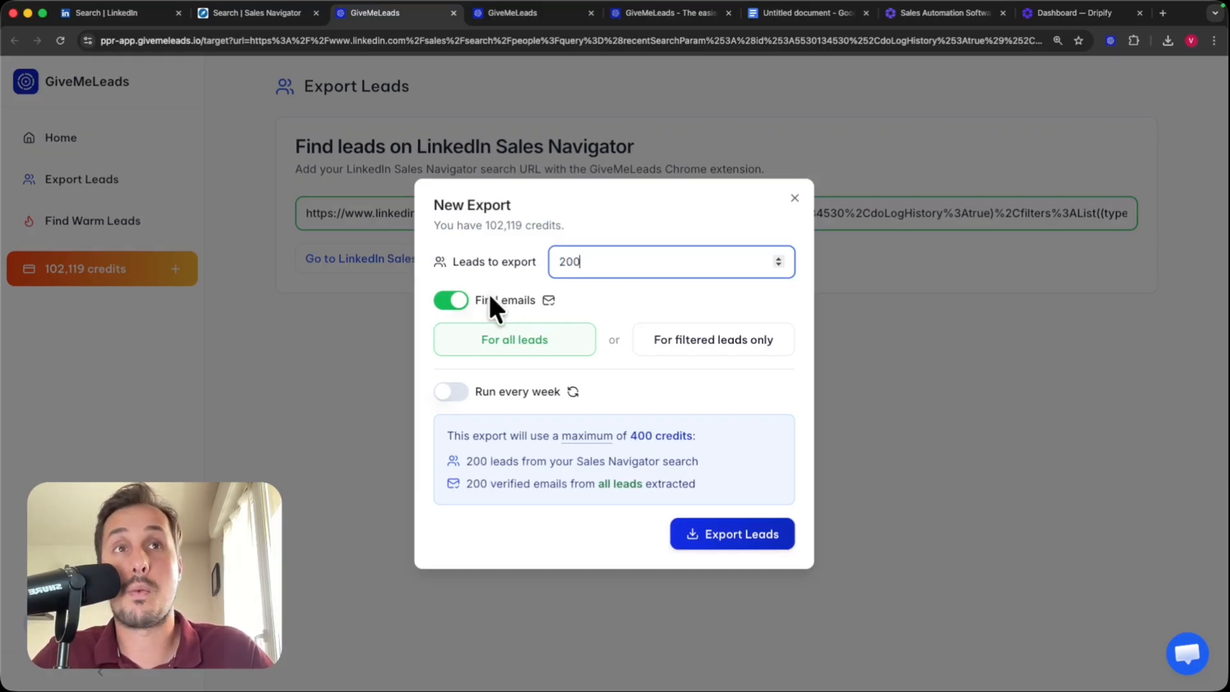
left_click(760, 546)
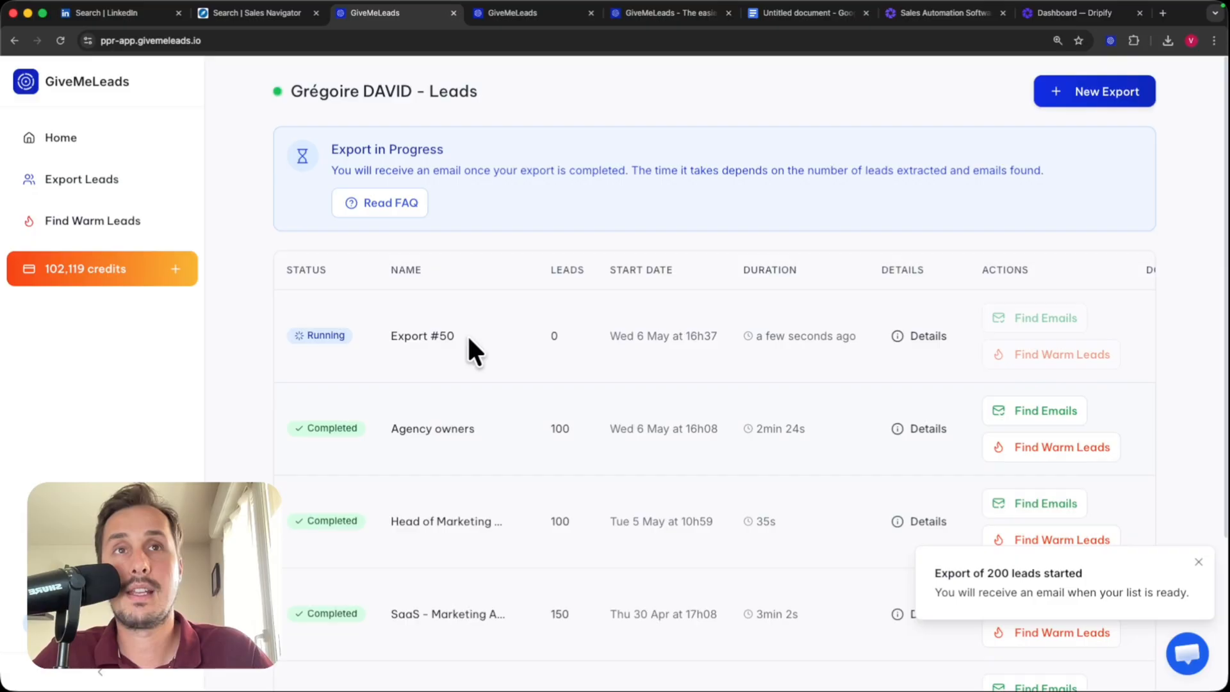
Step: Rename the running export to "Founder - Paid ads agencies"
left_click(440, 335)
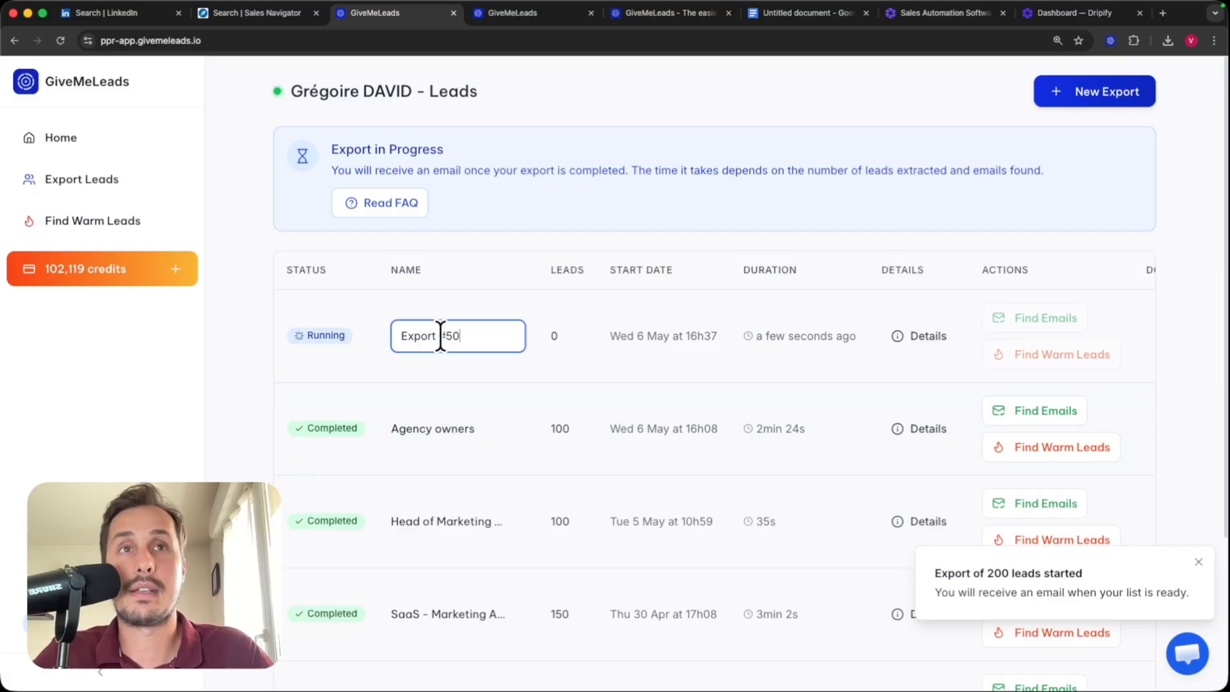
key("super+a")
type("Paid")
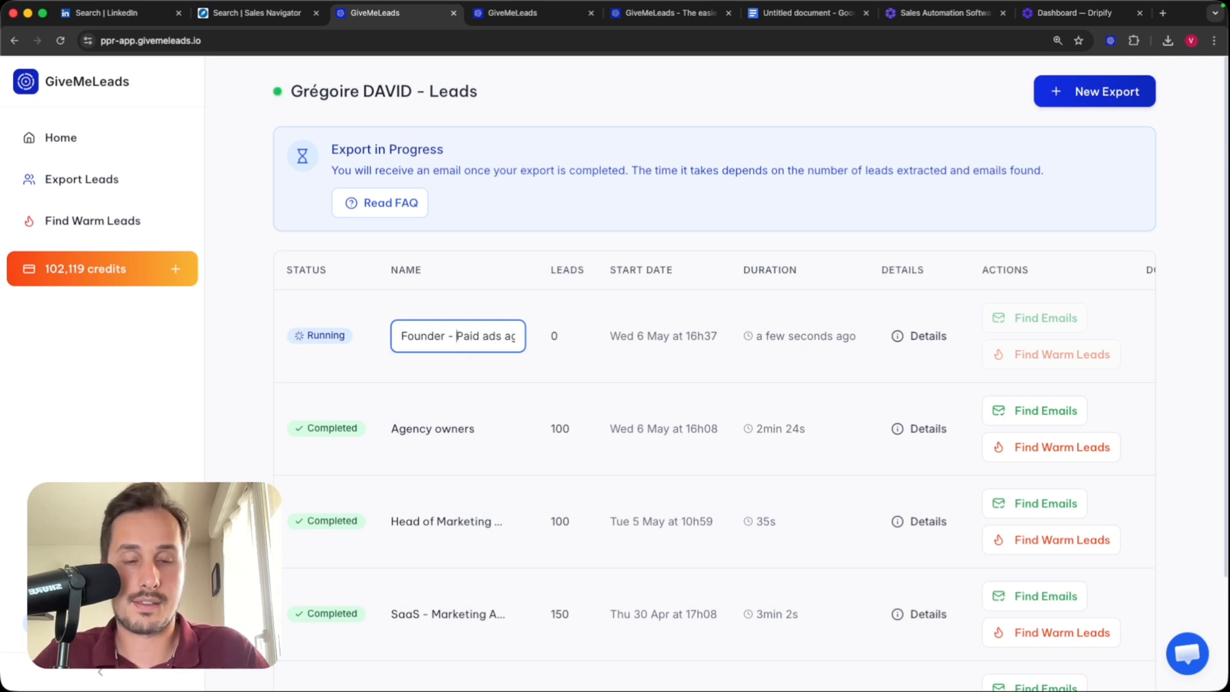
key("Return")
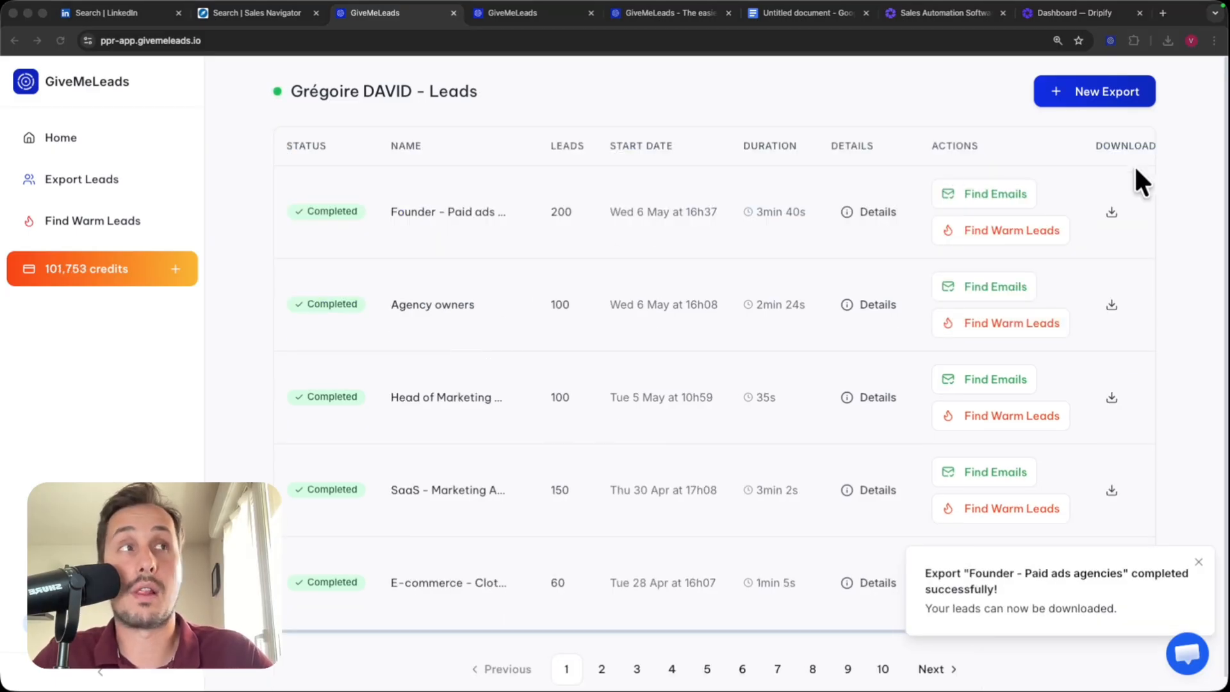
Step: Download the "Founder - Paid ads agencies" export and review its filter-match and invalid-reason columns from the first to the last row
left_click(1112, 212)
left_click(1113, 249)
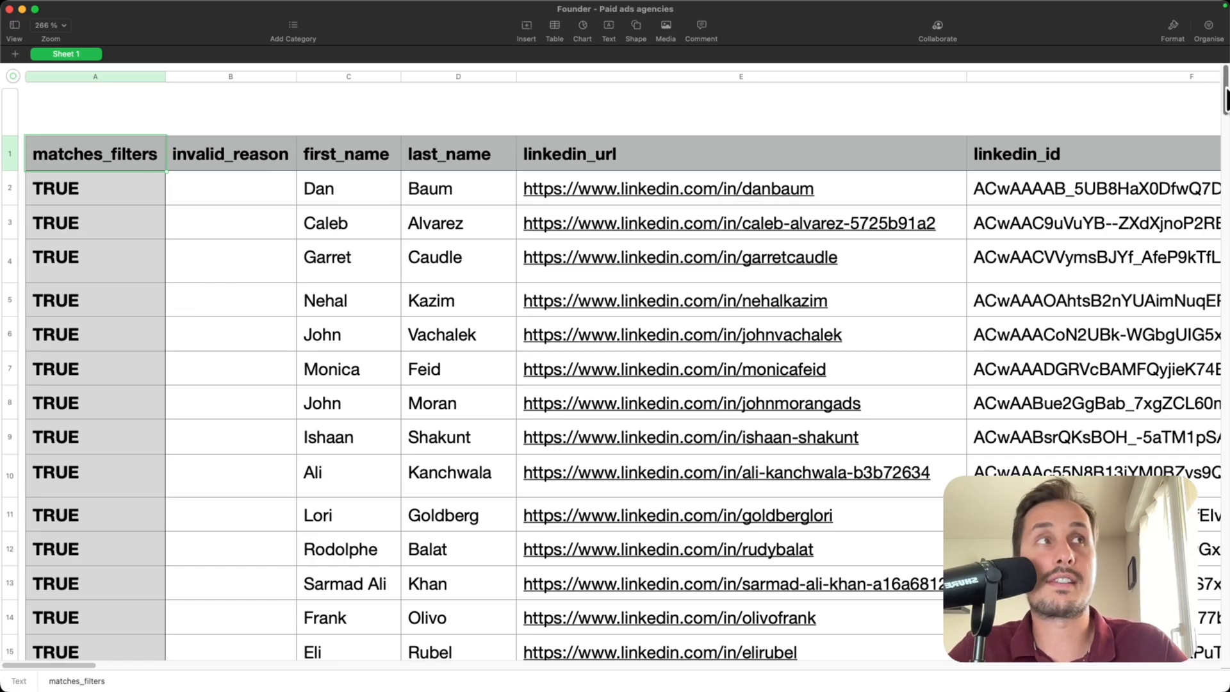
scroll(1200, 310, "down", 20)
scroll(82, 411, "down", 3)
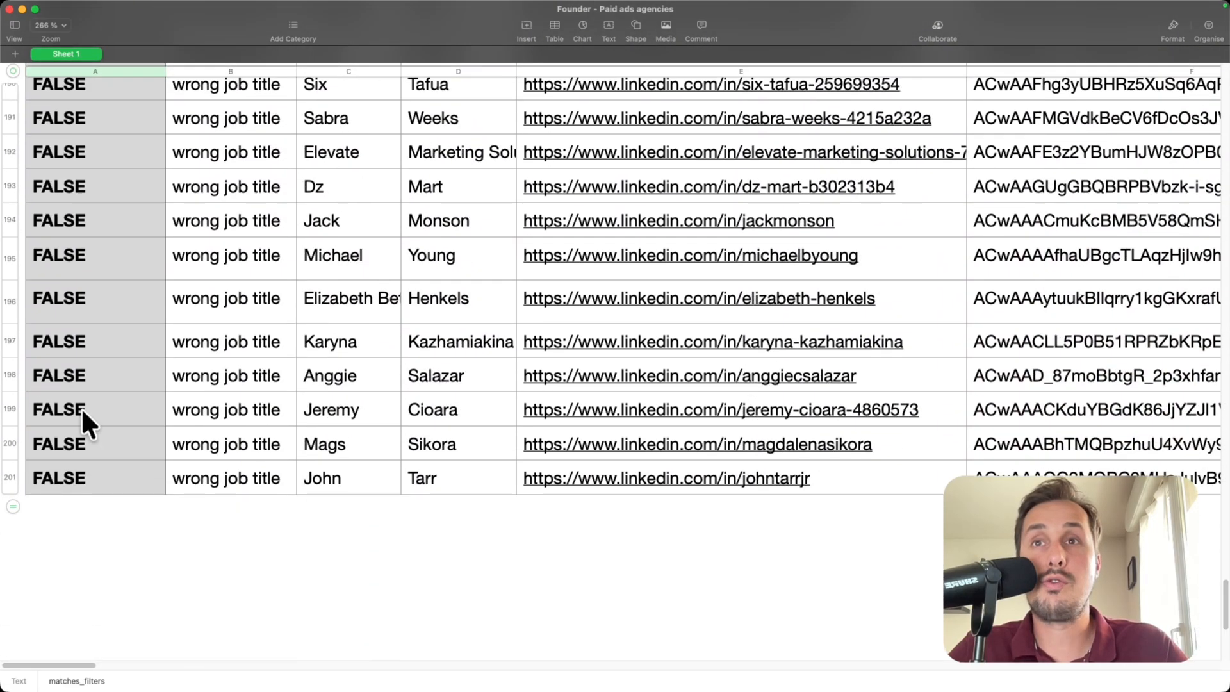
left_click(8, 478)
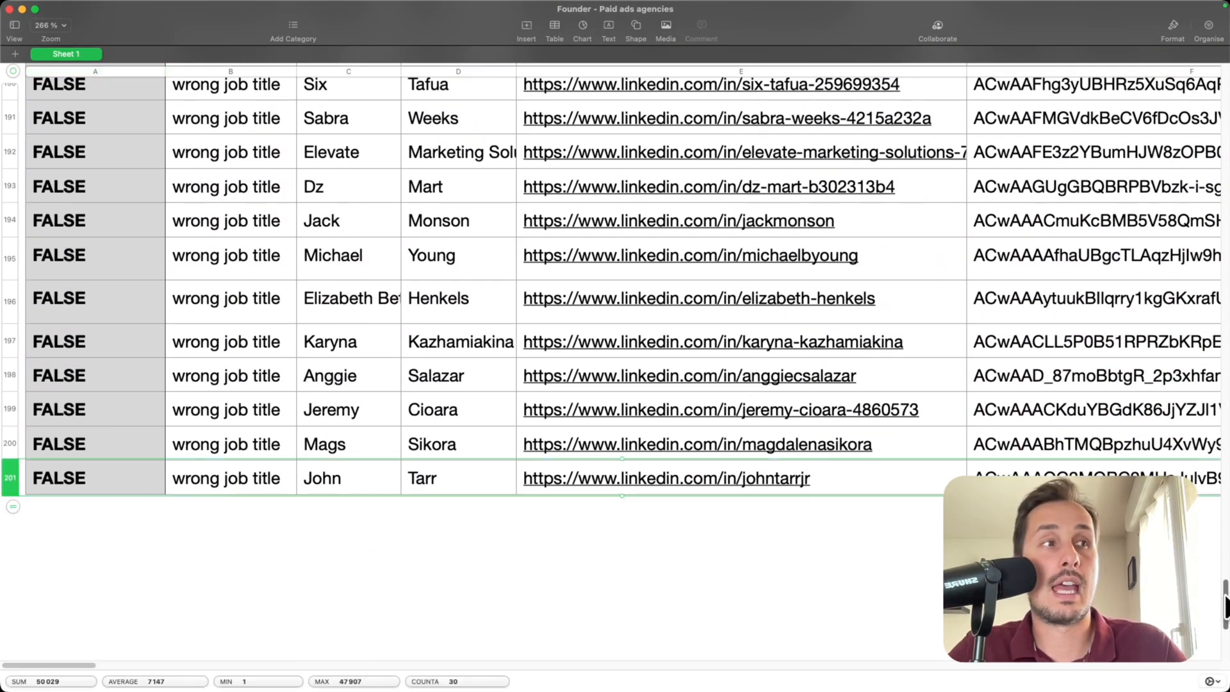
left_click_drag(1225, 605, 1224, 89)
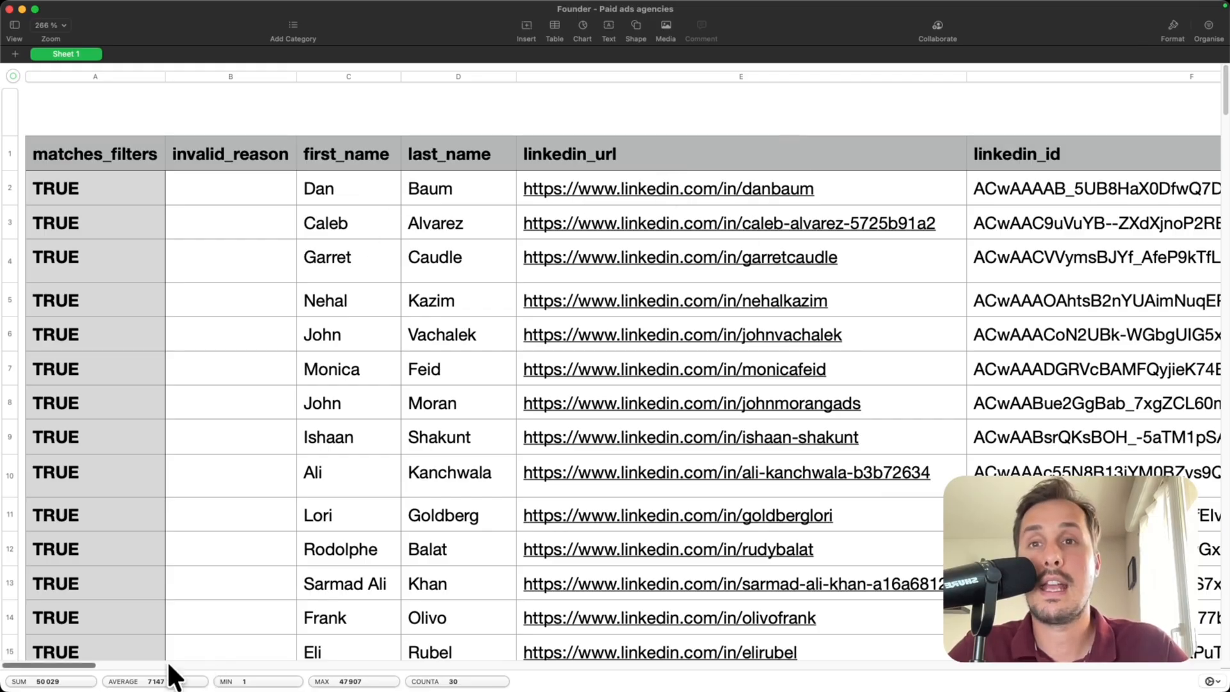
Step: Review the company location, industry and employee count columns of the exported leads, and their LinkedIn URL and email columns
left_click_drag(84, 666, 840, 585)
scroll(499, 230, "down", 1)
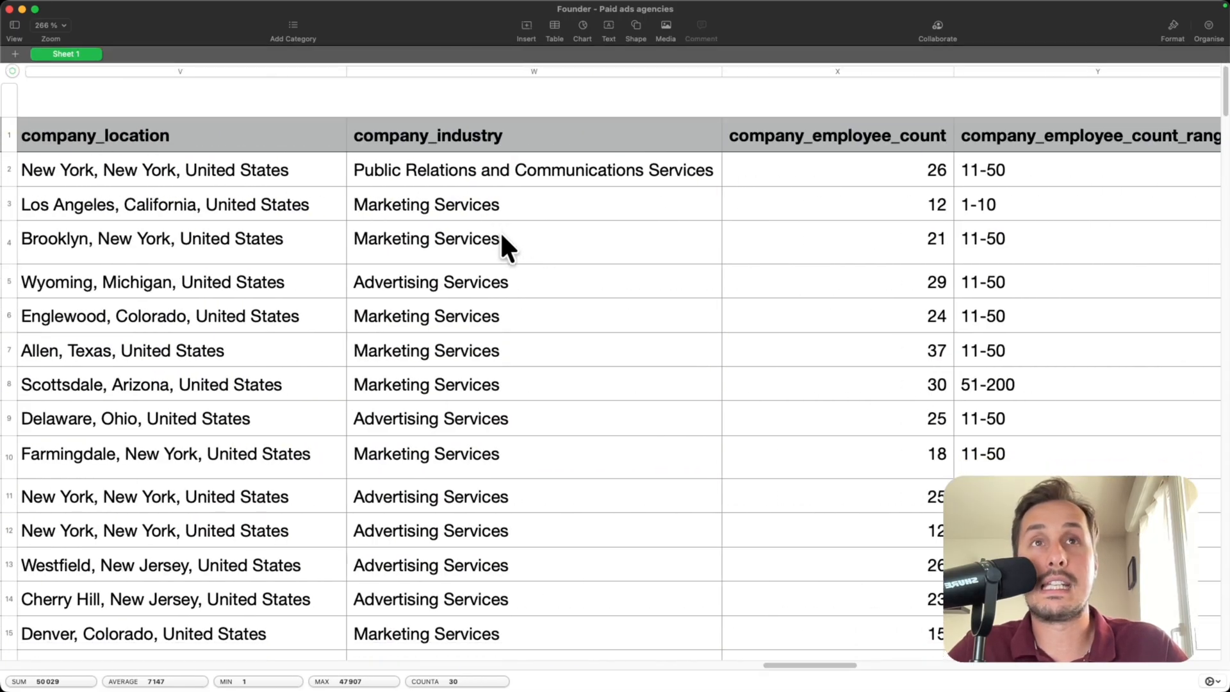
left_click(397, 209)
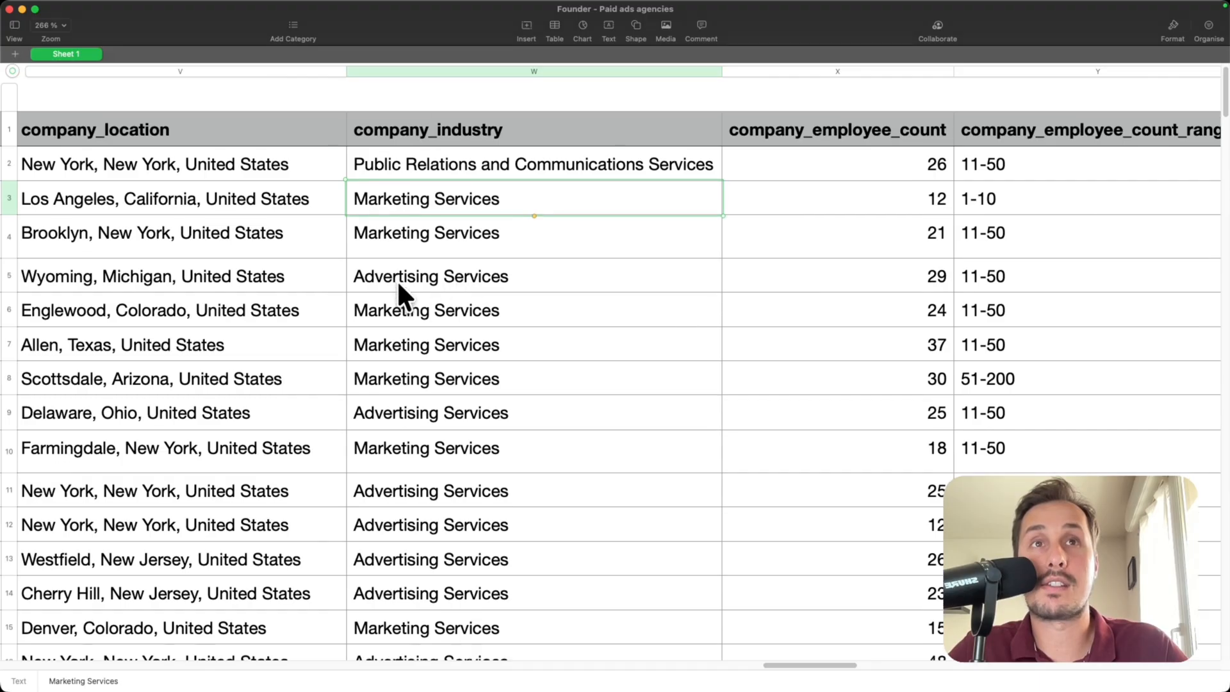
left_click(395, 281)
scroll(460, 349, "down", 5)
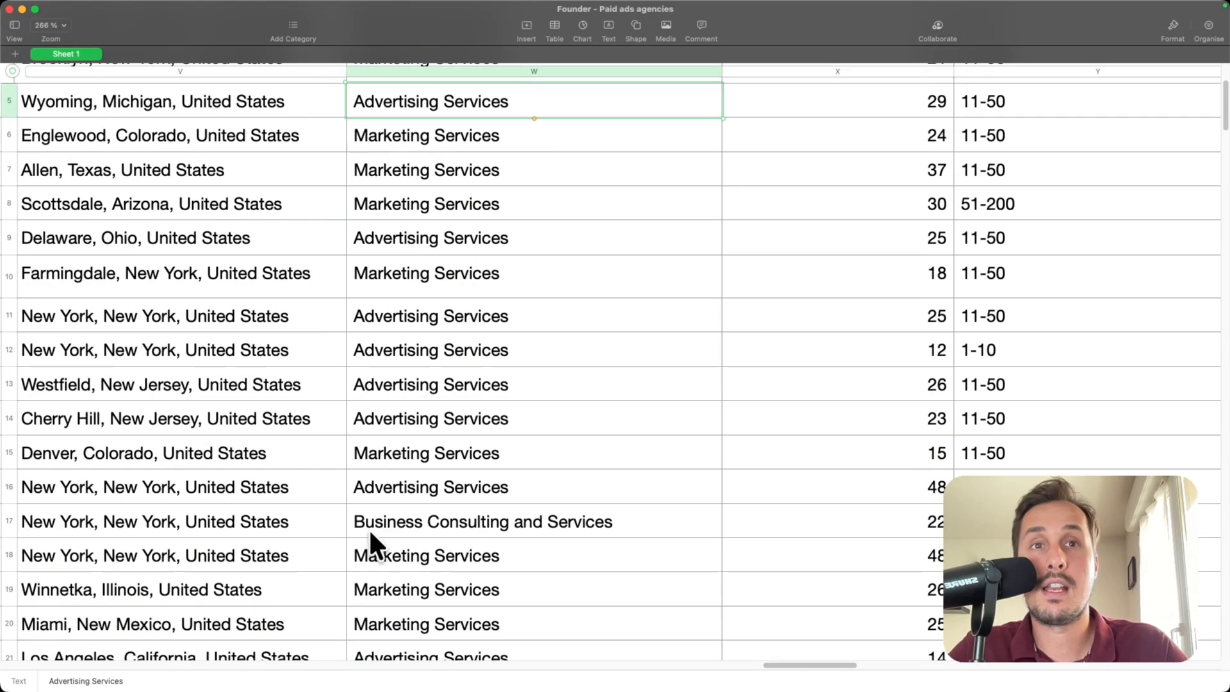
scroll(503, 520, "down", 3)
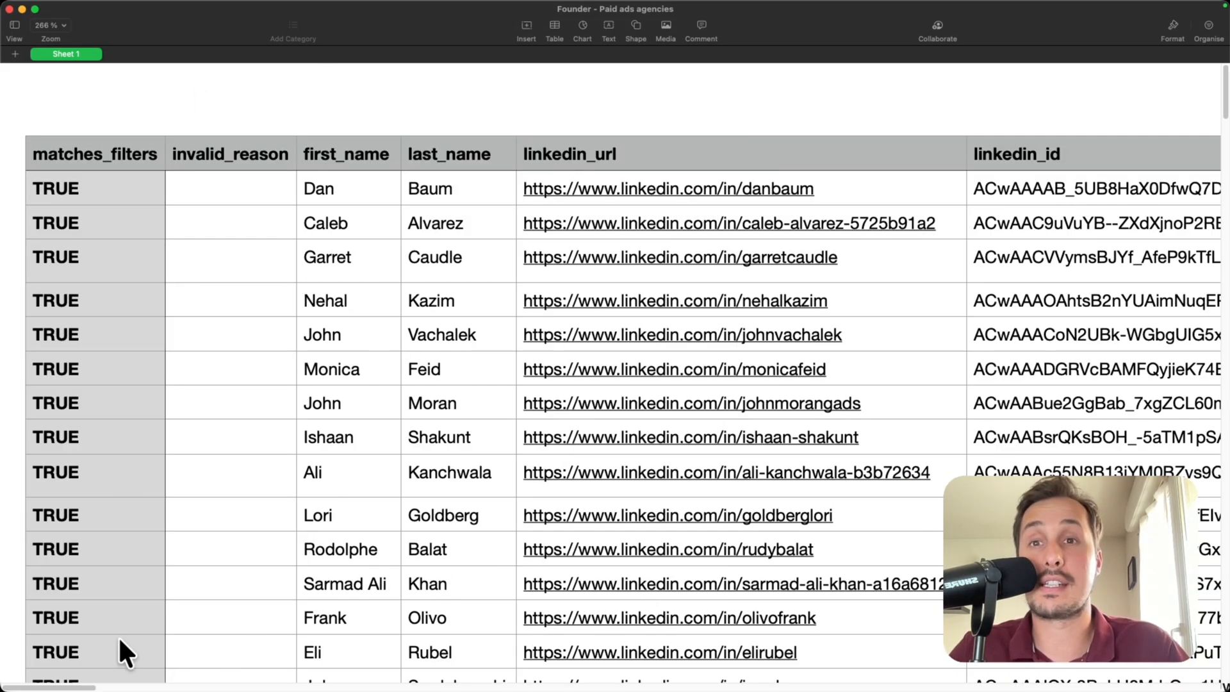
mouse_move(87, 687)
left_mouse_down()
mouse_move(145, 687)
mouse_move(107, 687)
left_mouse_up()
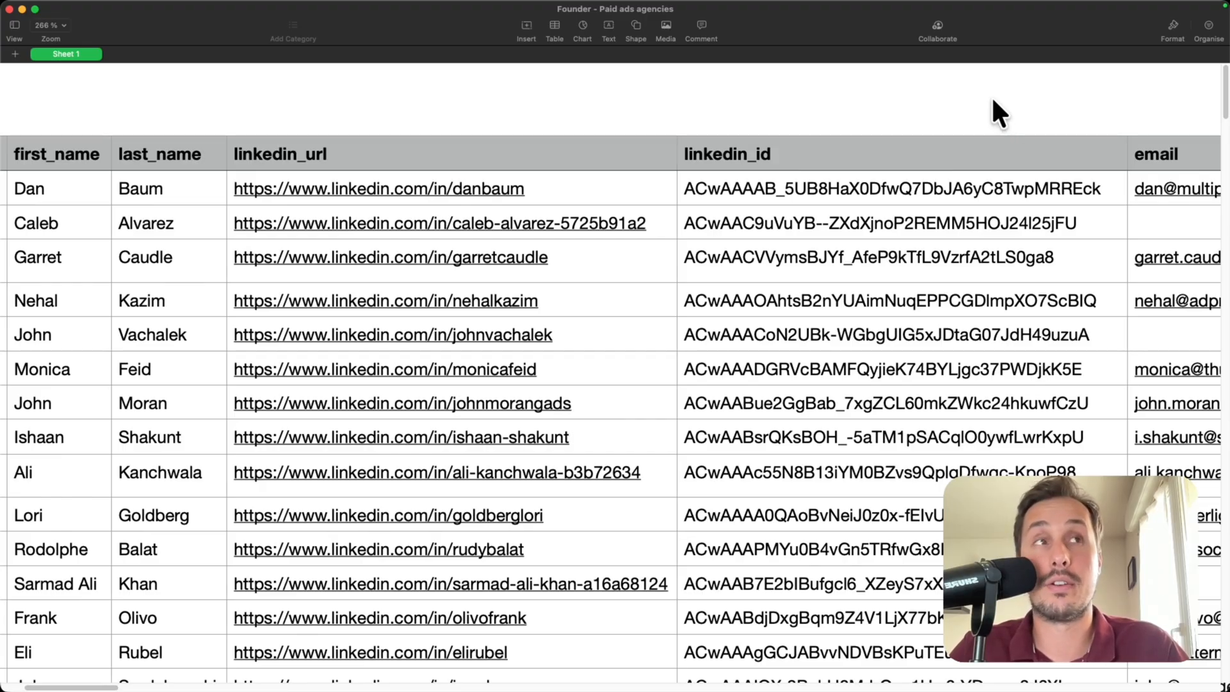
Step: Switch to Dripify, start a new campaign and upload the "Founder - Paid ads agencies" CSV file as its leads
key("super+Tab")
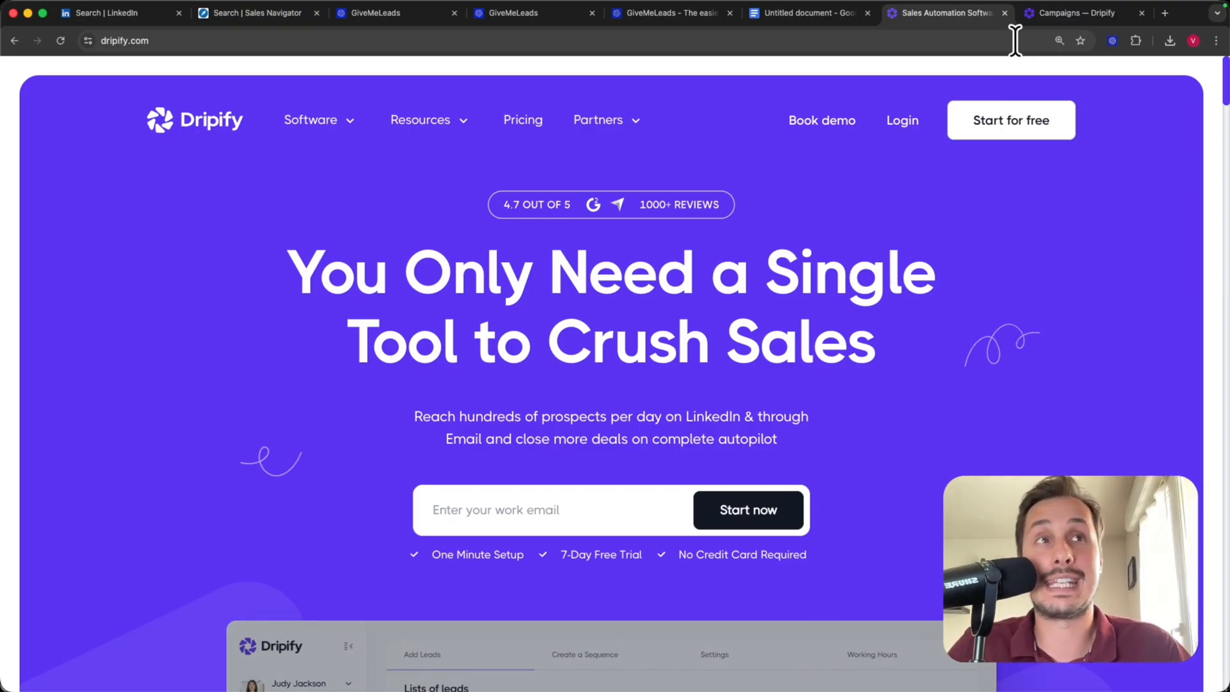
left_click(1082, 14)
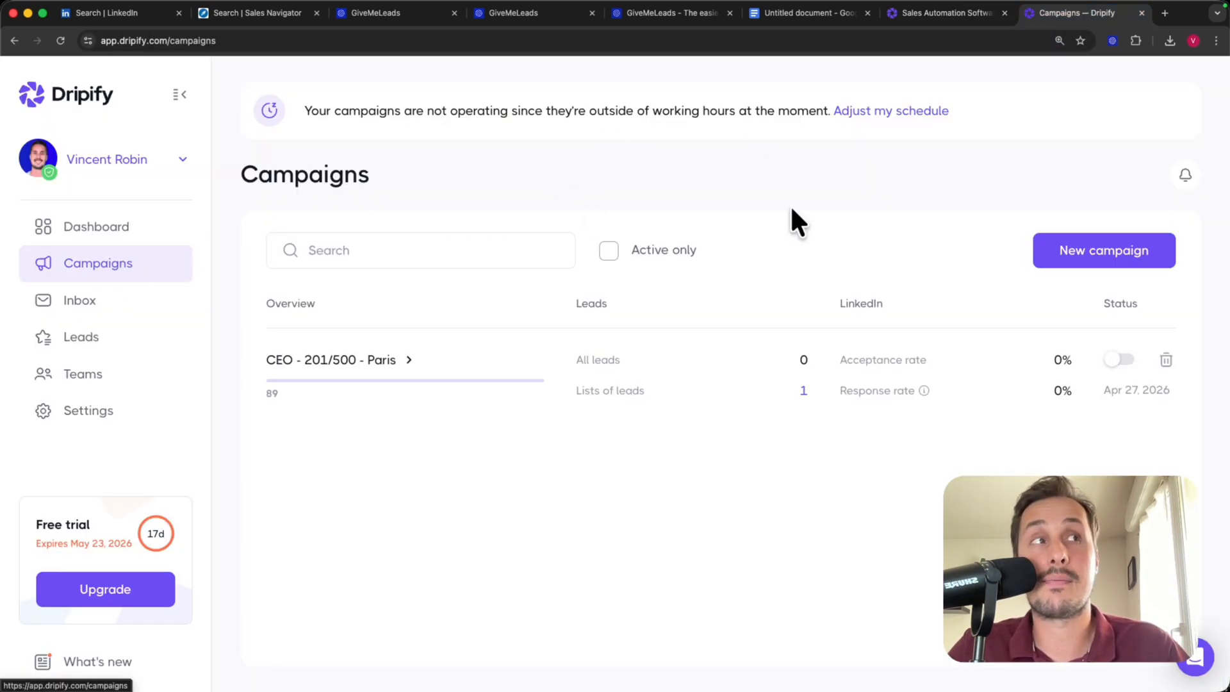
left_click(1068, 259)
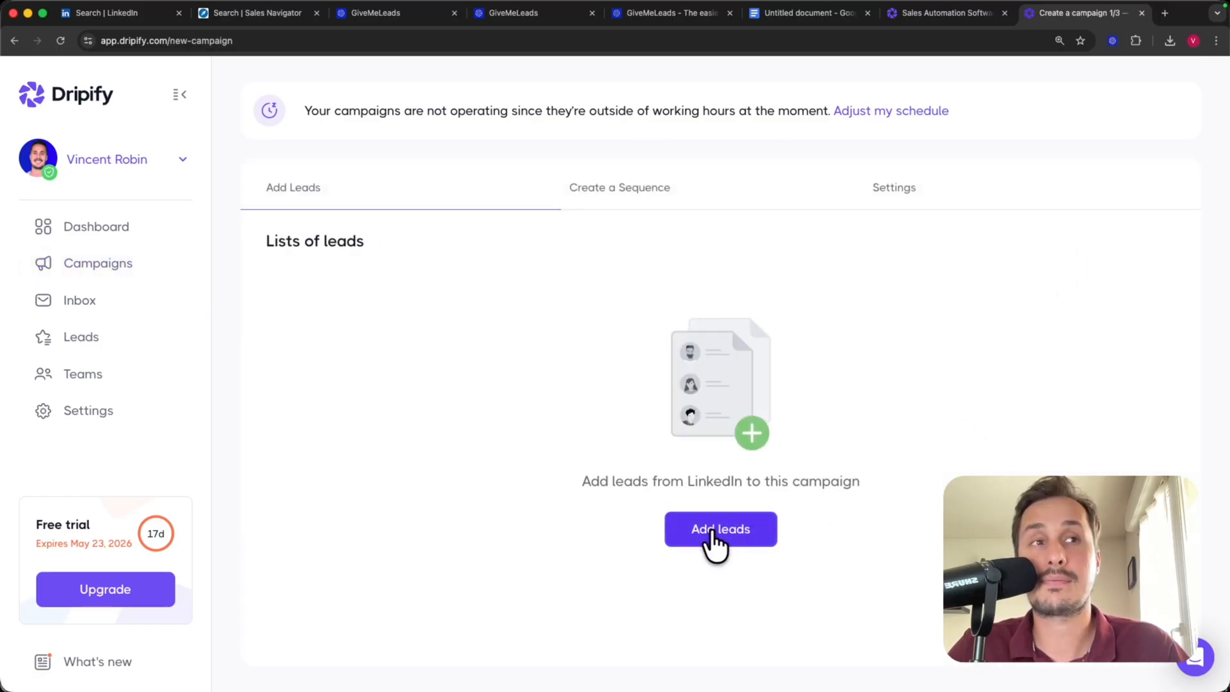
left_click(714, 535)
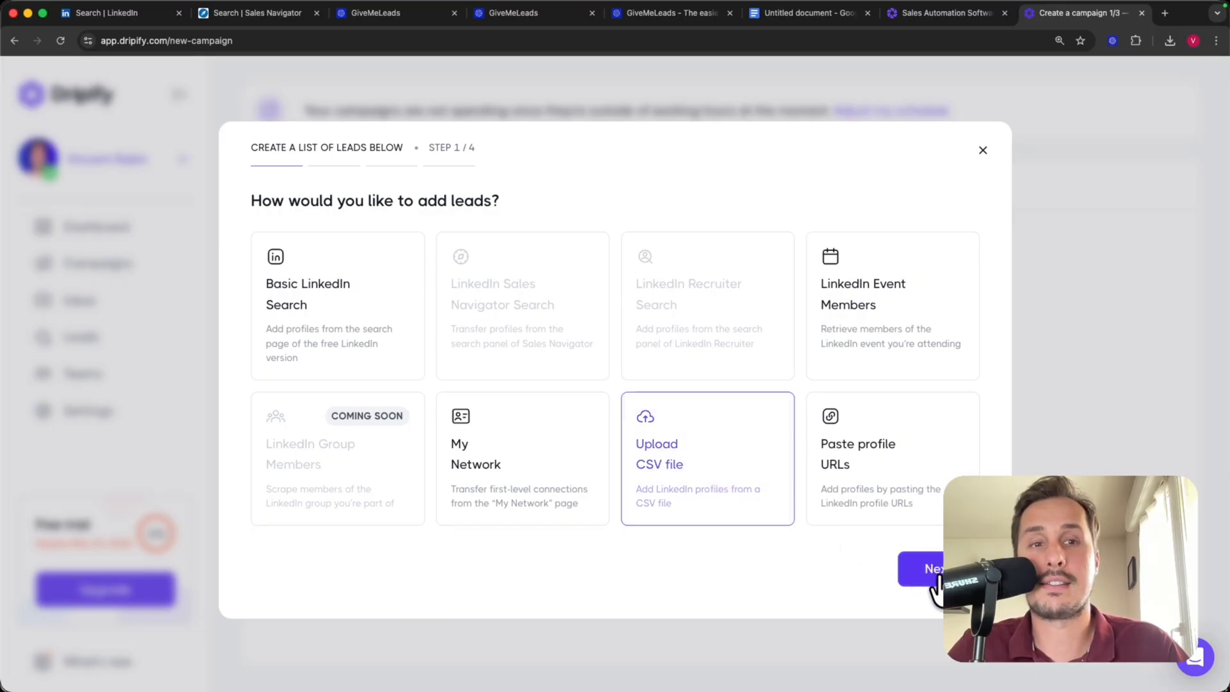
left_click(935, 578)
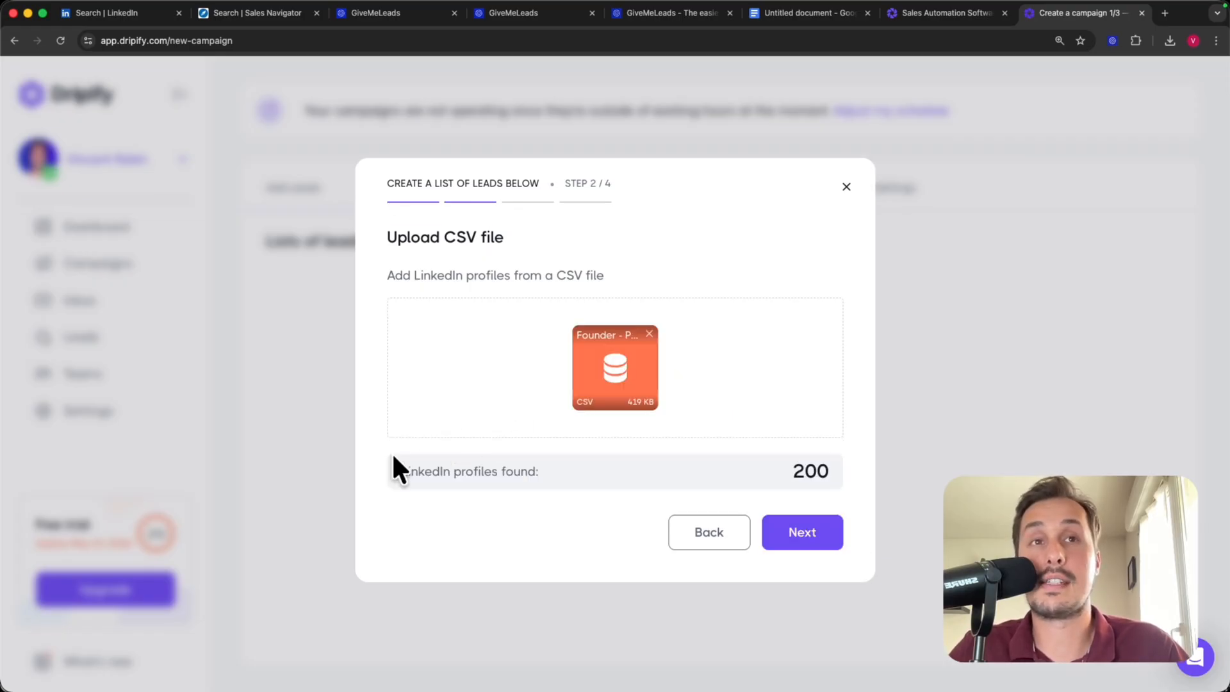
left_click_drag(396, 471, 586, 492)
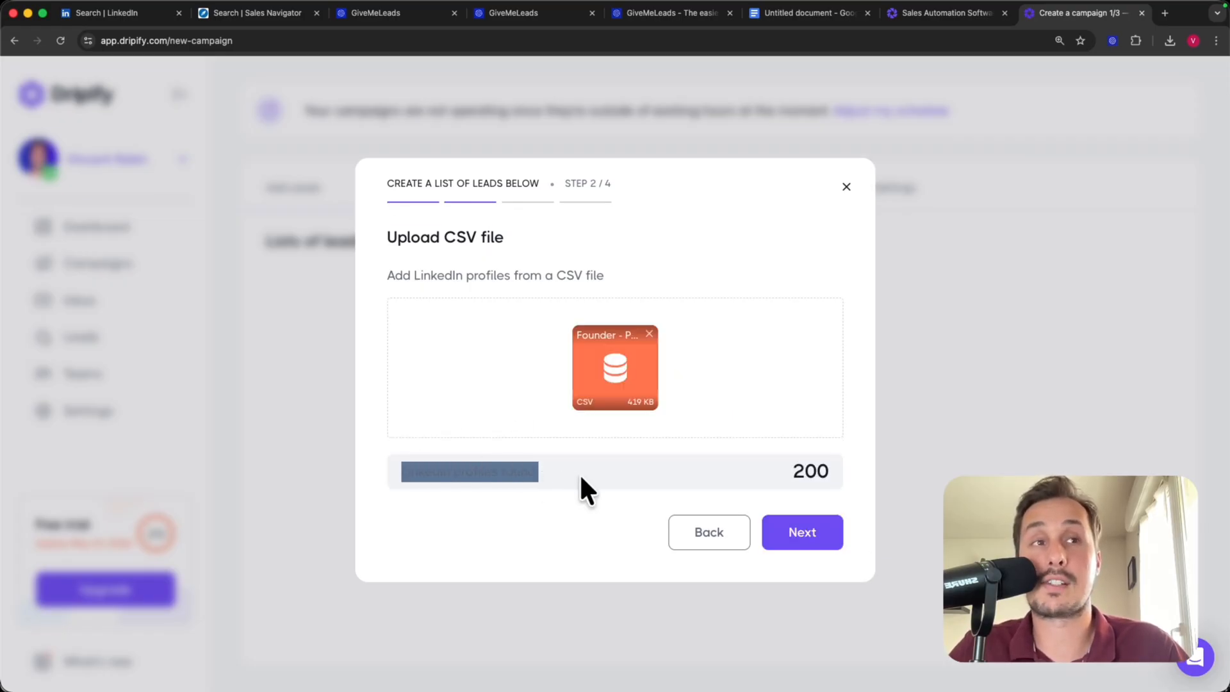
left_click(795, 531)
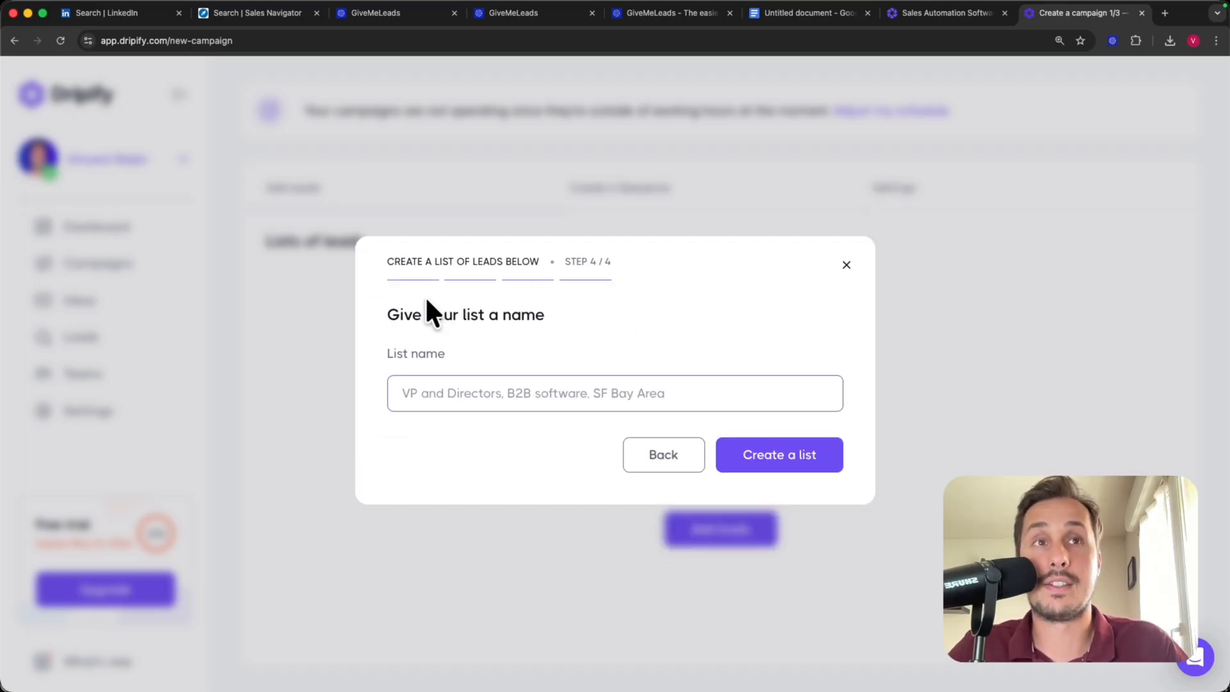
Step: Name the lead list "Paid ads agencies" and create it
left_click(527, 400)
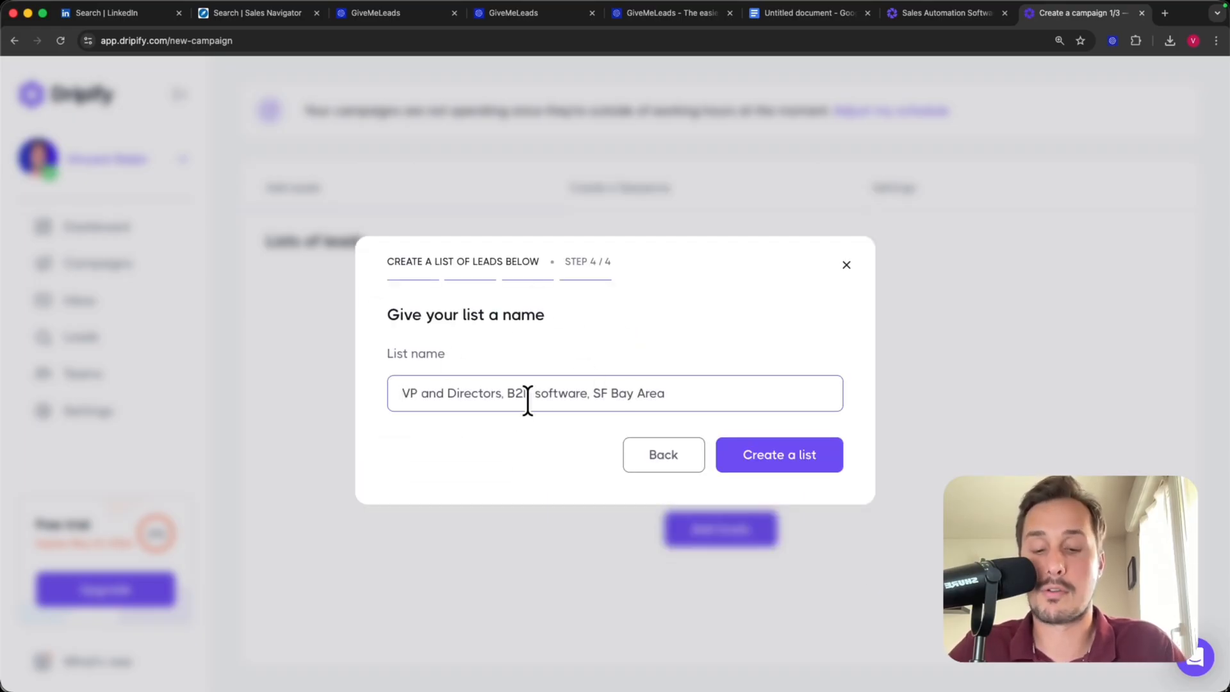
type("Paid a")
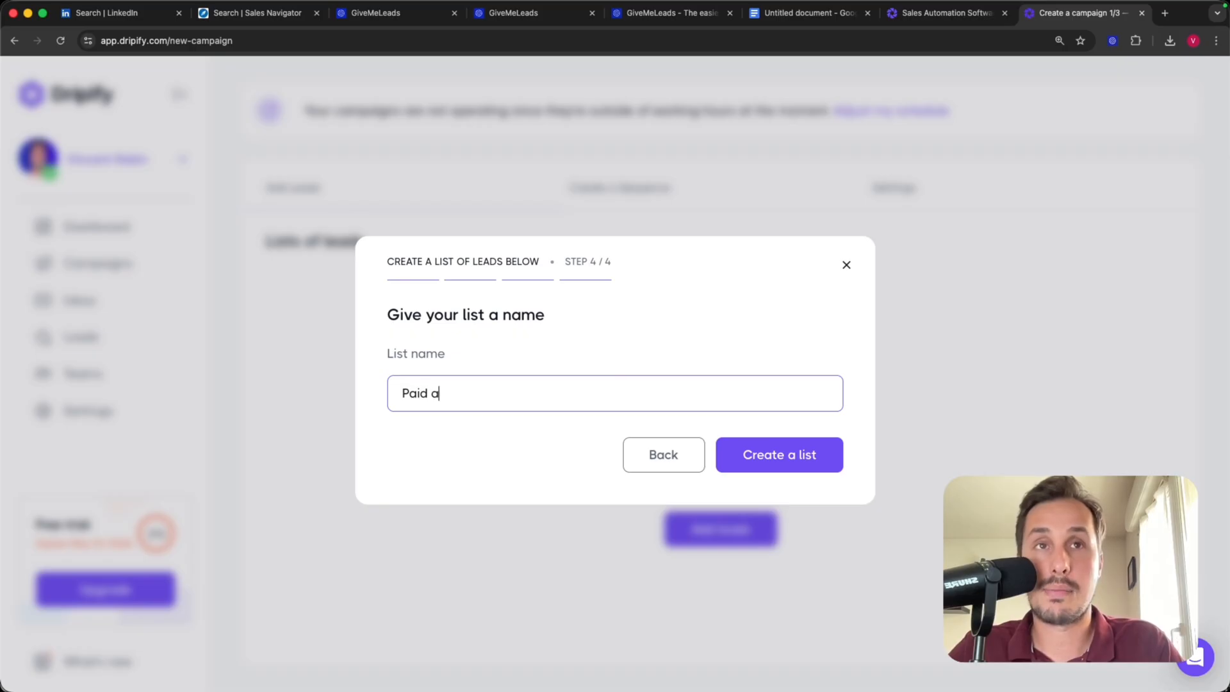
type("ds agencie")
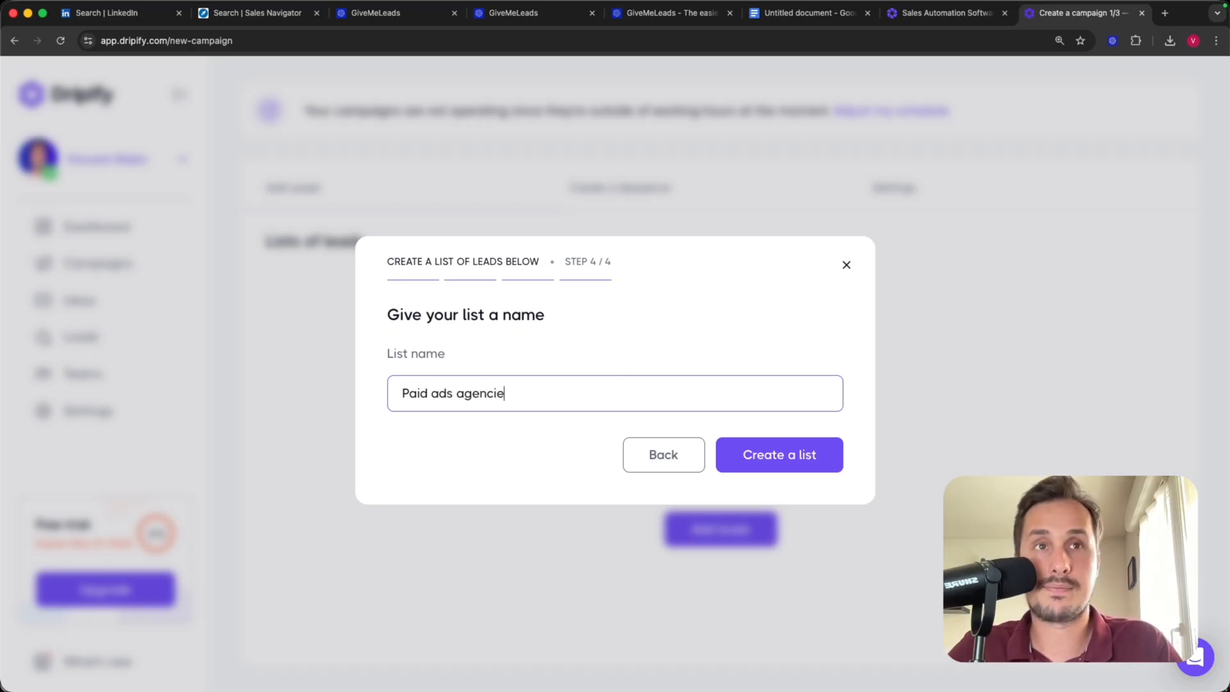
type("s")
left_click(799, 469)
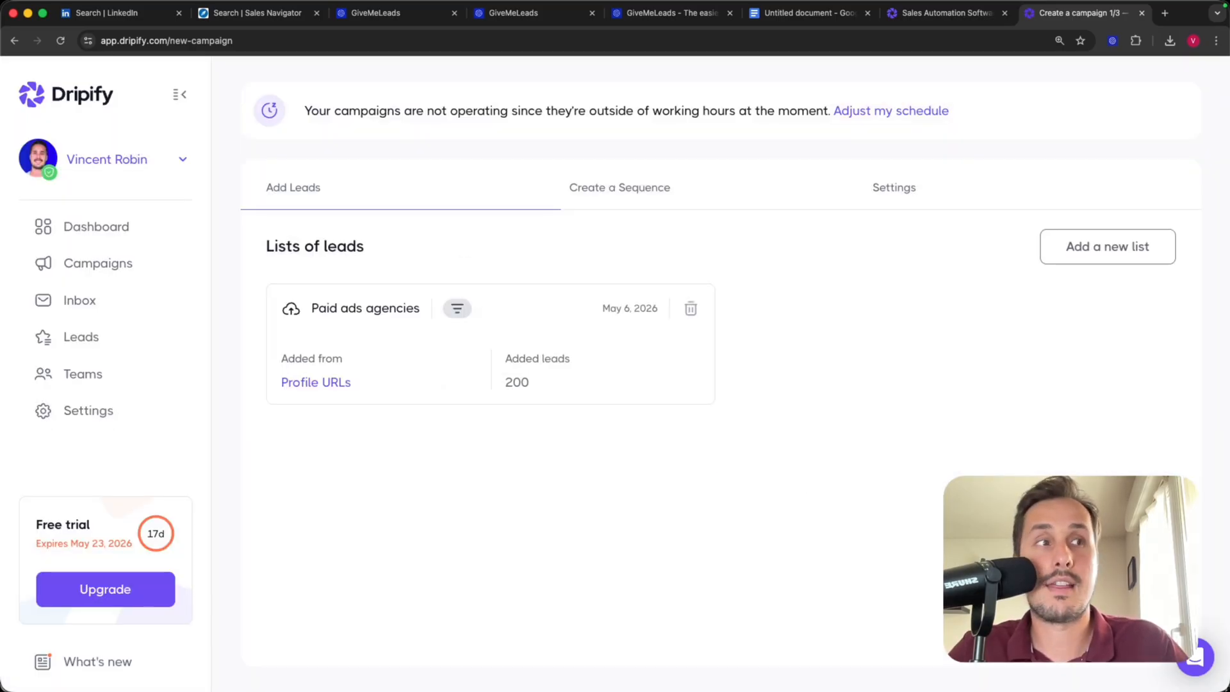
Step: Continue to the campaign's sequence and apply the pre-built Balanced outreach template
left_click(1115, 626)
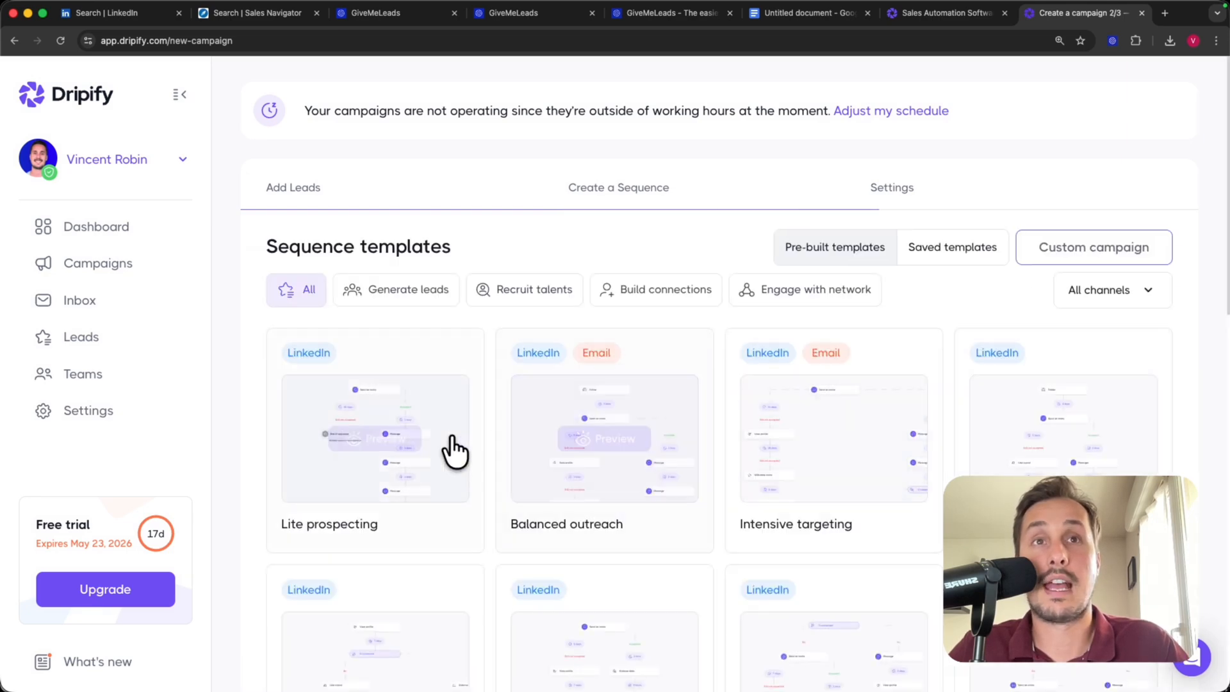
left_click(605, 438)
scroll(749, 587, "down", 5)
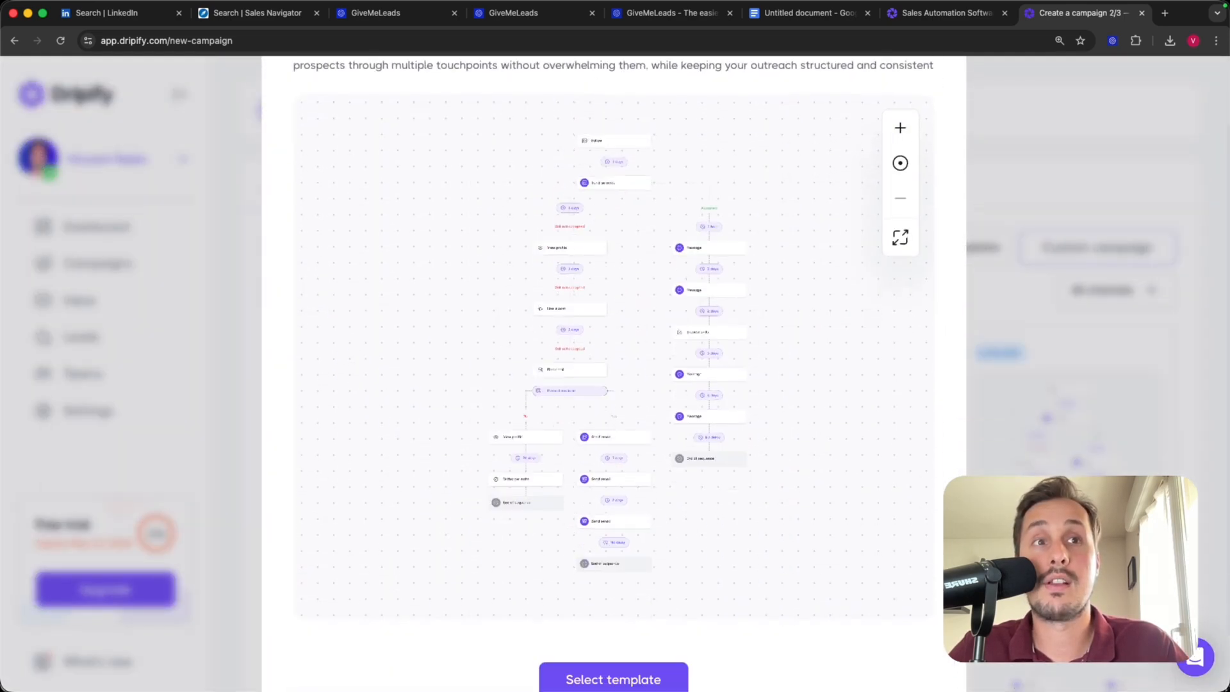
left_click(625, 636)
left_click(500, 414)
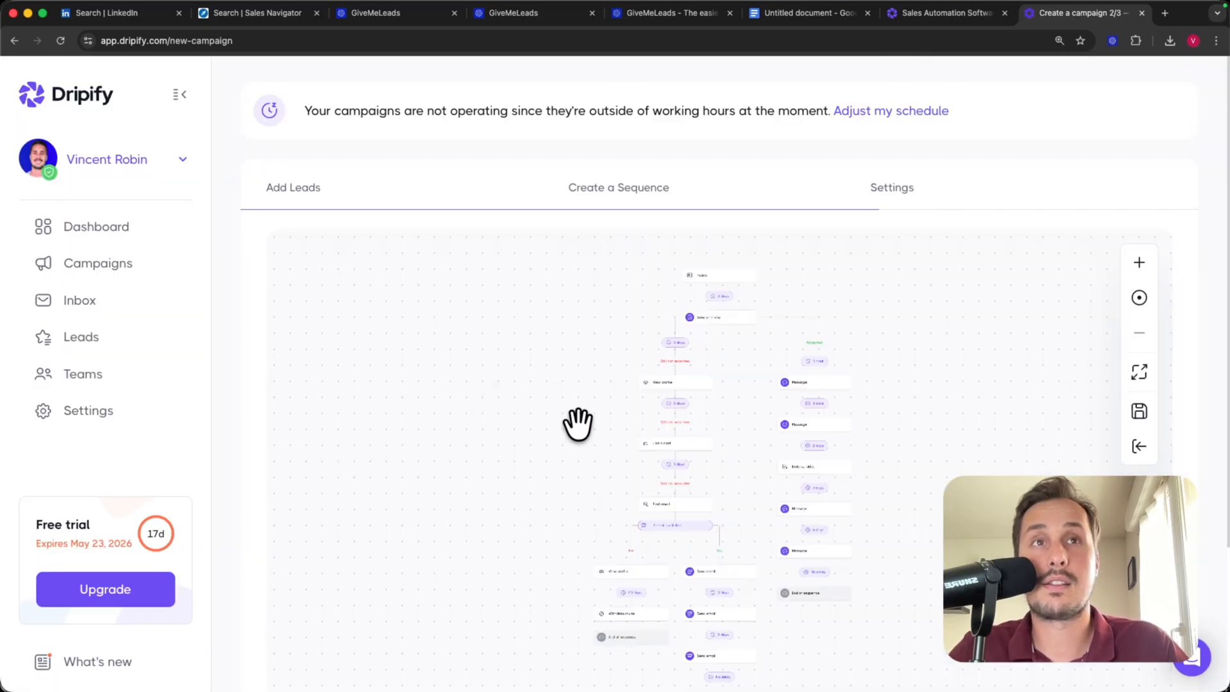
Step: Examine the outreach sequence's accepted and not-accepted invite branches, and open the first email message of the email-available branch
scroll(791, 441, "down", 2)
scroll(792, 440, "up", 2)
left_click(1139, 245)
left_click_drag(757, 312, 618, 449)
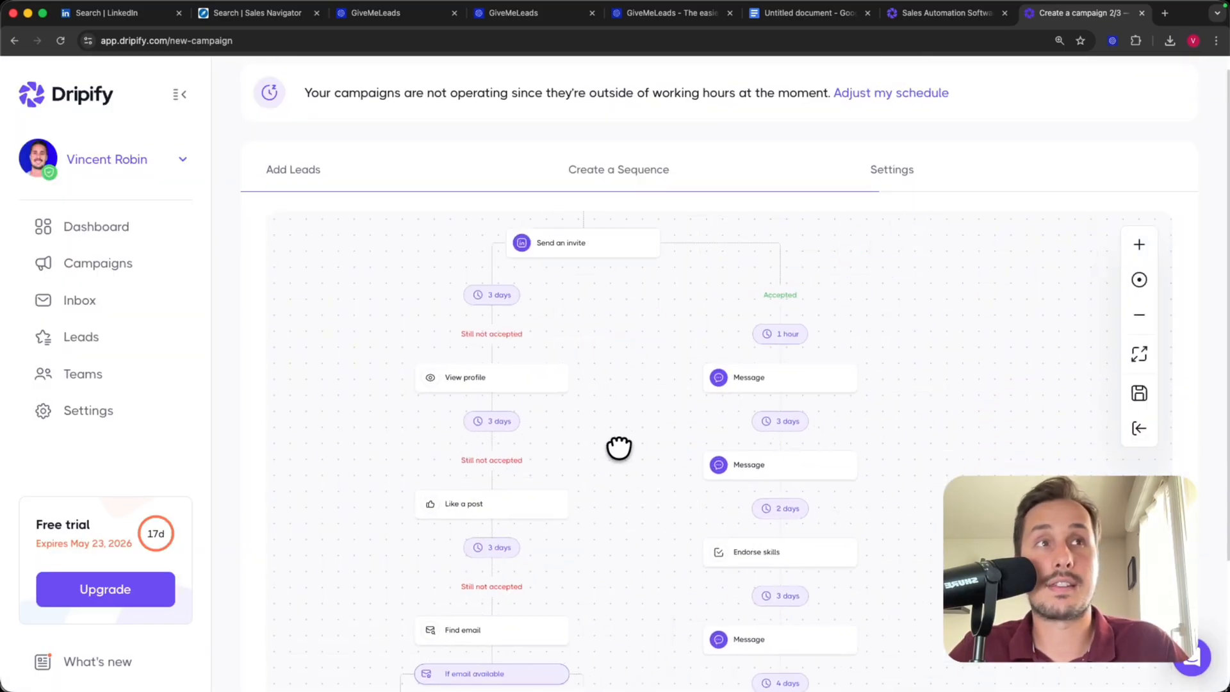
left_click(754, 394)
left_click(588, 291)
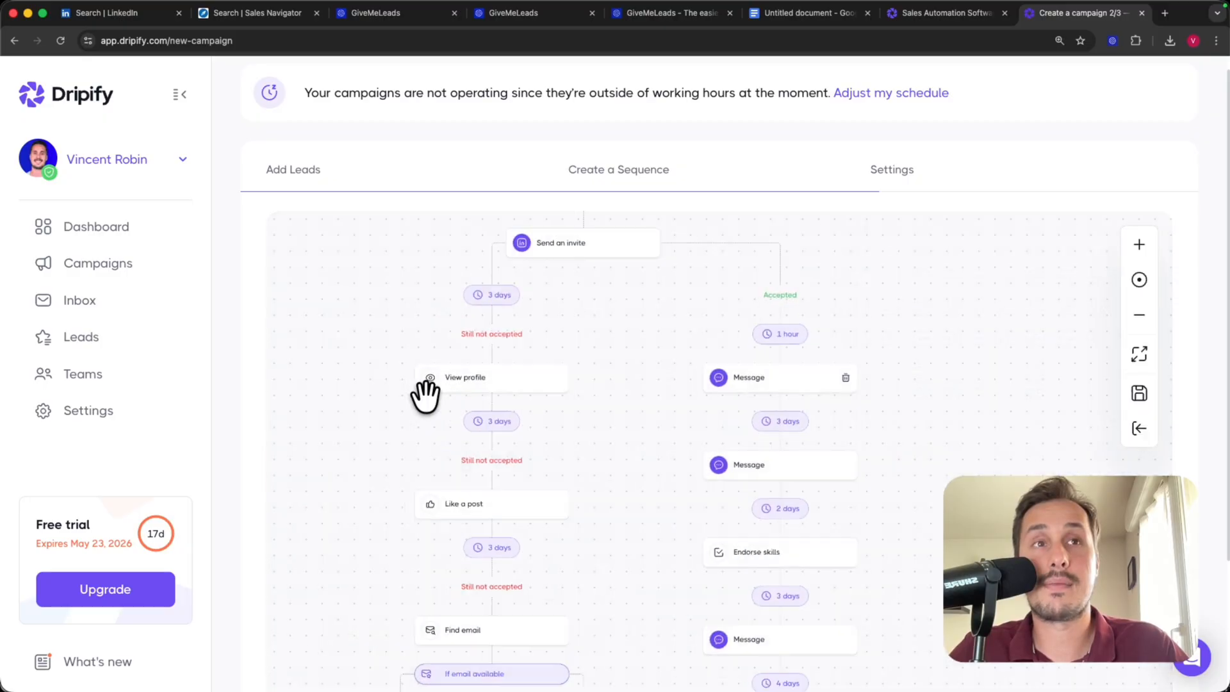
scroll(486, 516, "down", 5)
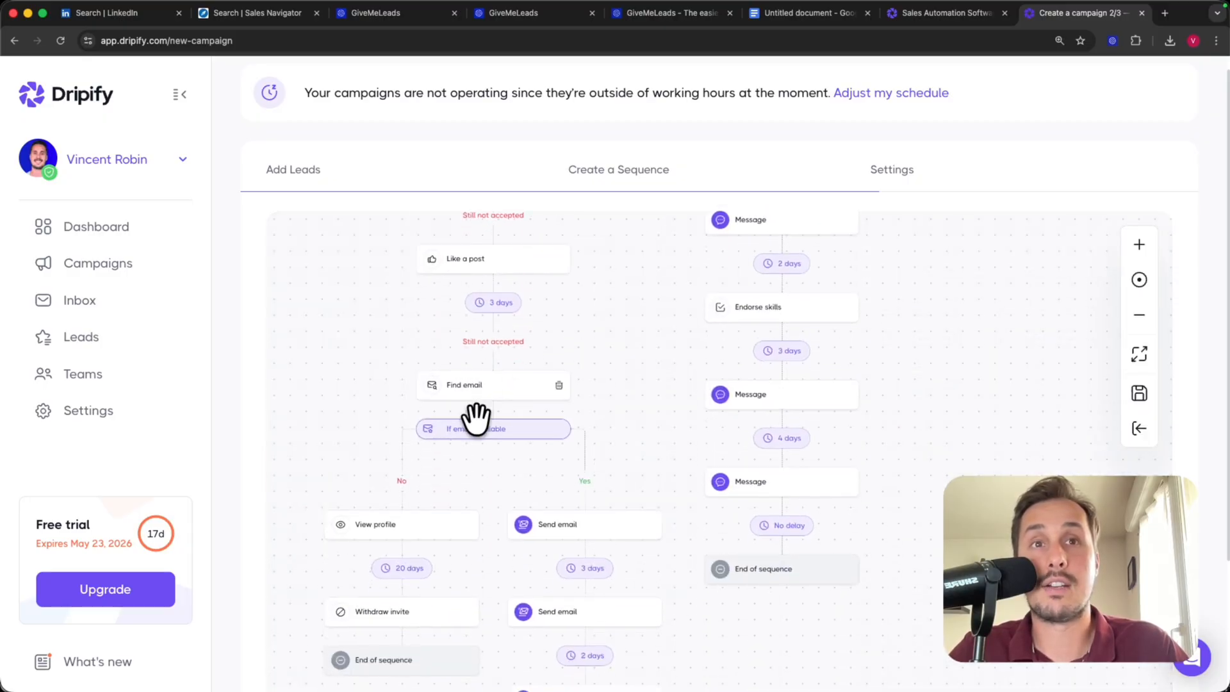
left_click(583, 420)
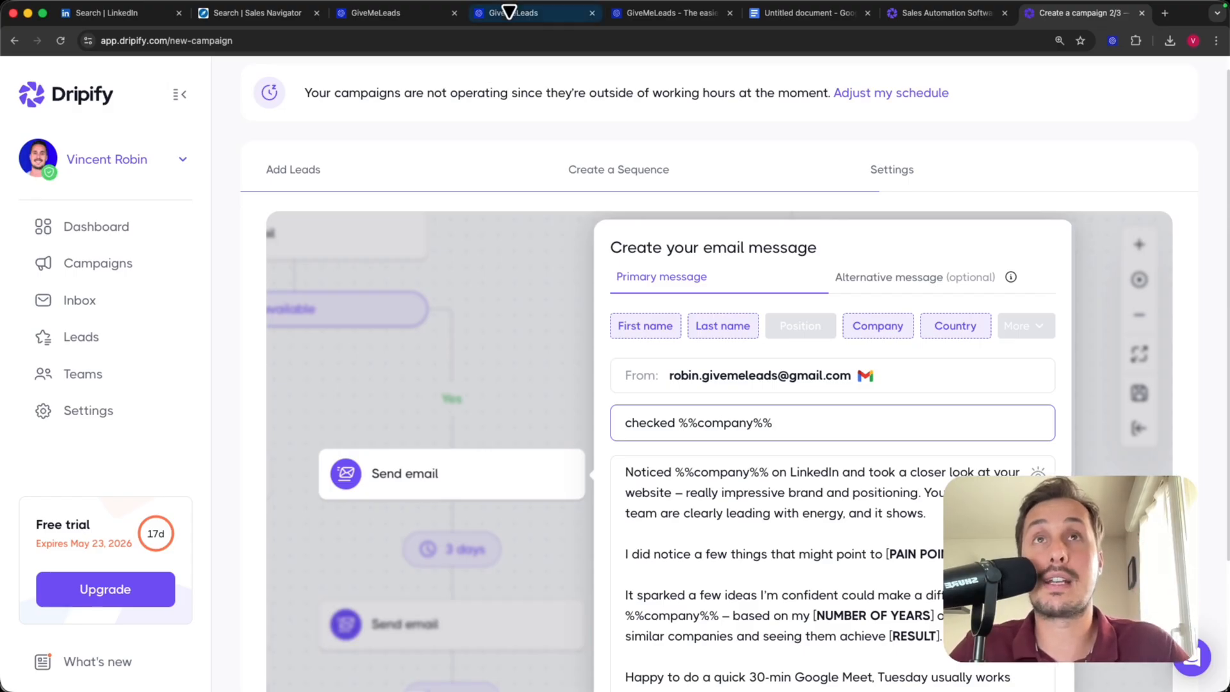
Step: Revisit the paid ads agencies lead search in Sales Navigator and the GiveMeLeads exports list, ending on the GiveMeLeads website's home page
left_click(260, 15)
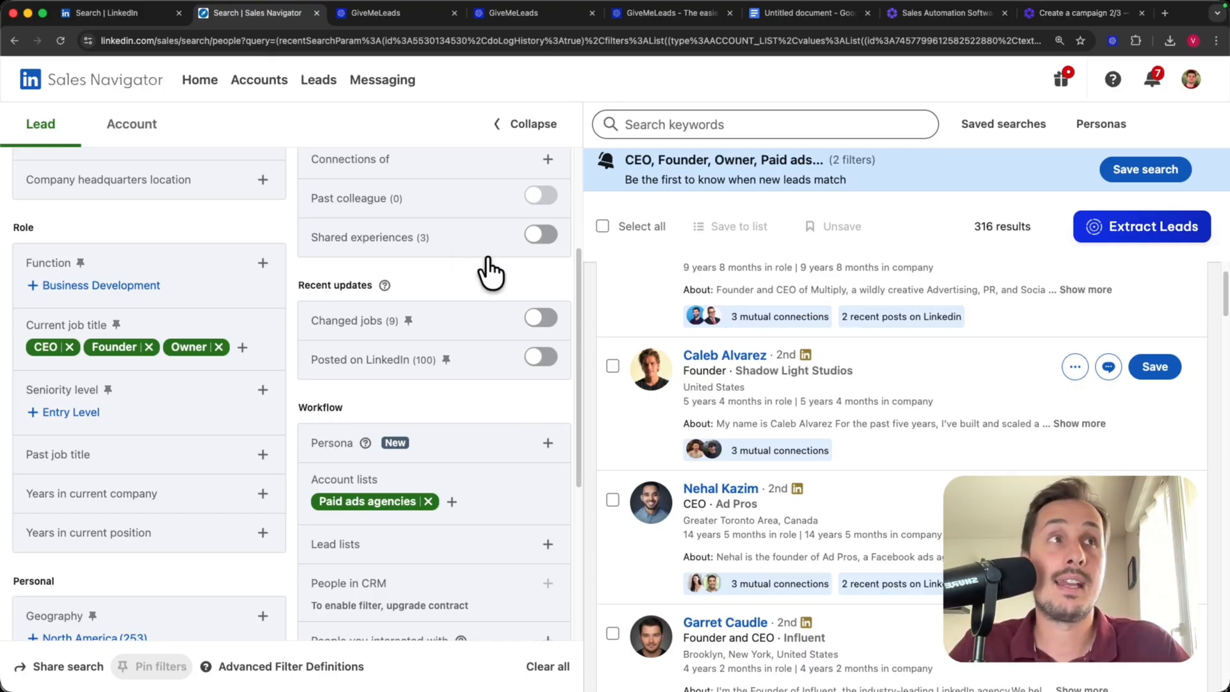
left_click(404, 13)
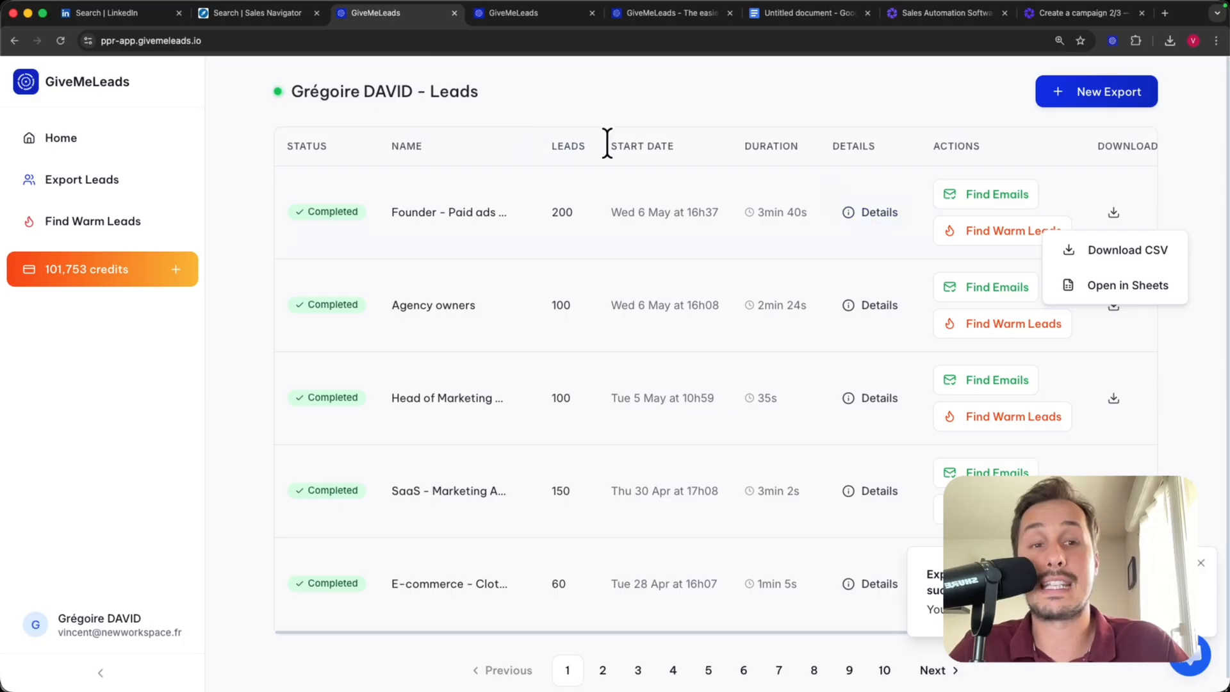
left_click(260, 11)
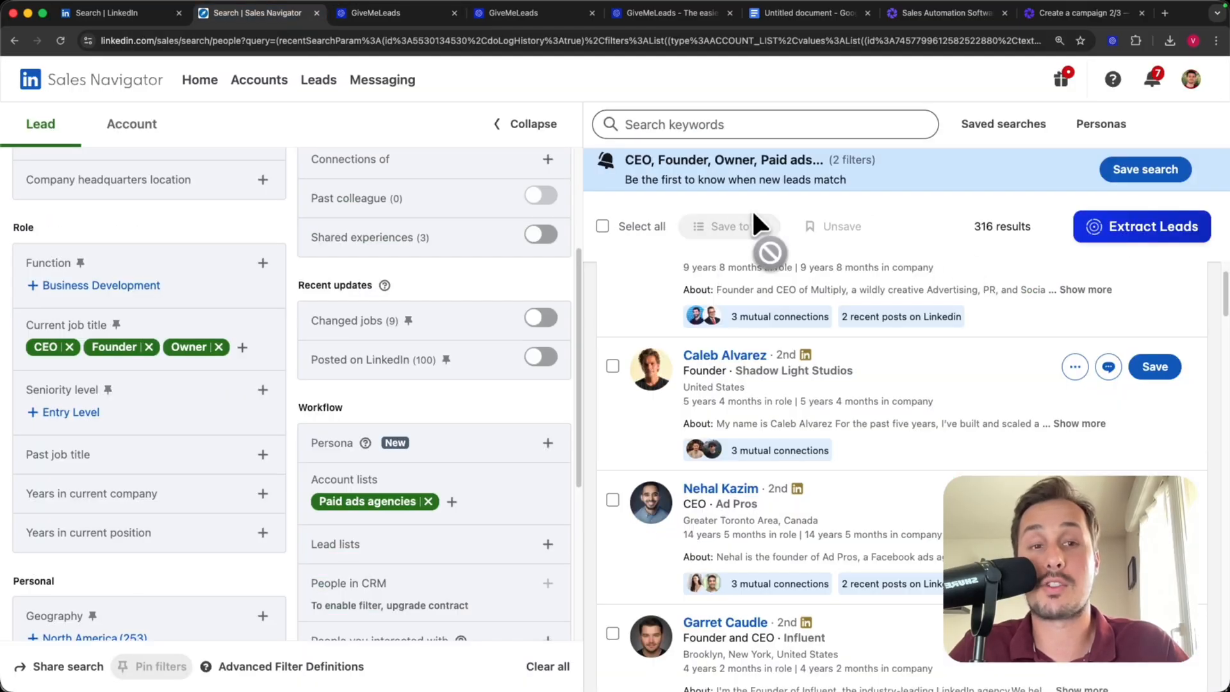
scroll(841, 616, "down", 2)
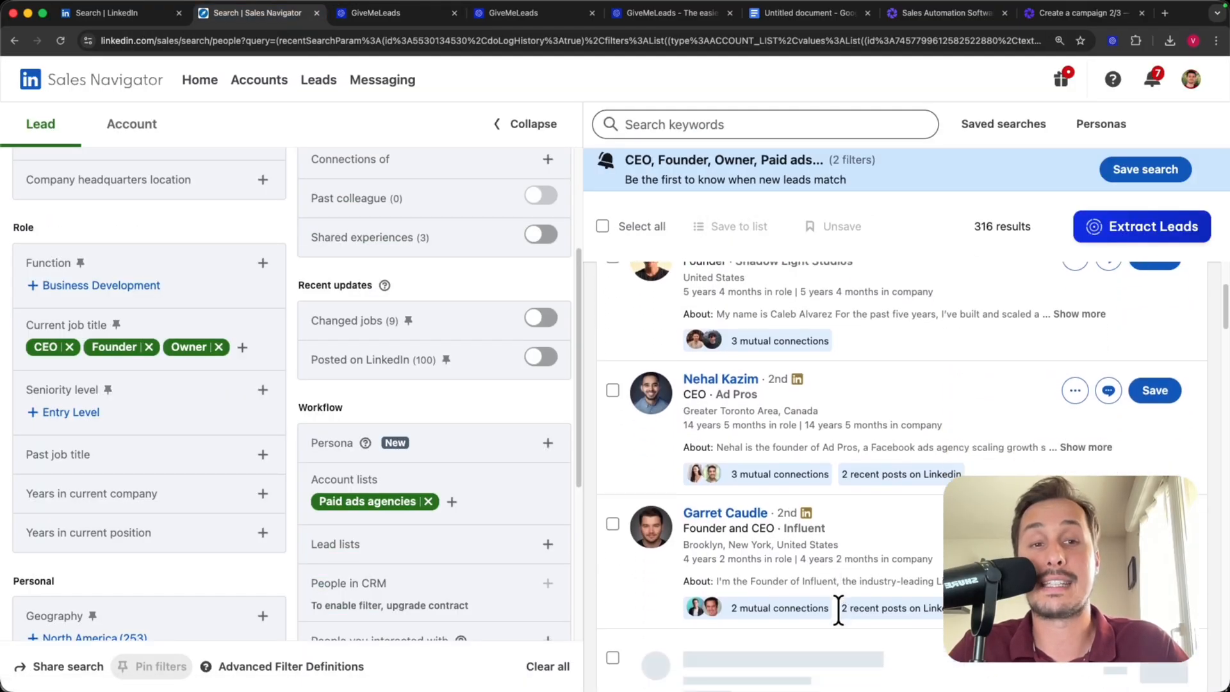
left_click(500, 12)
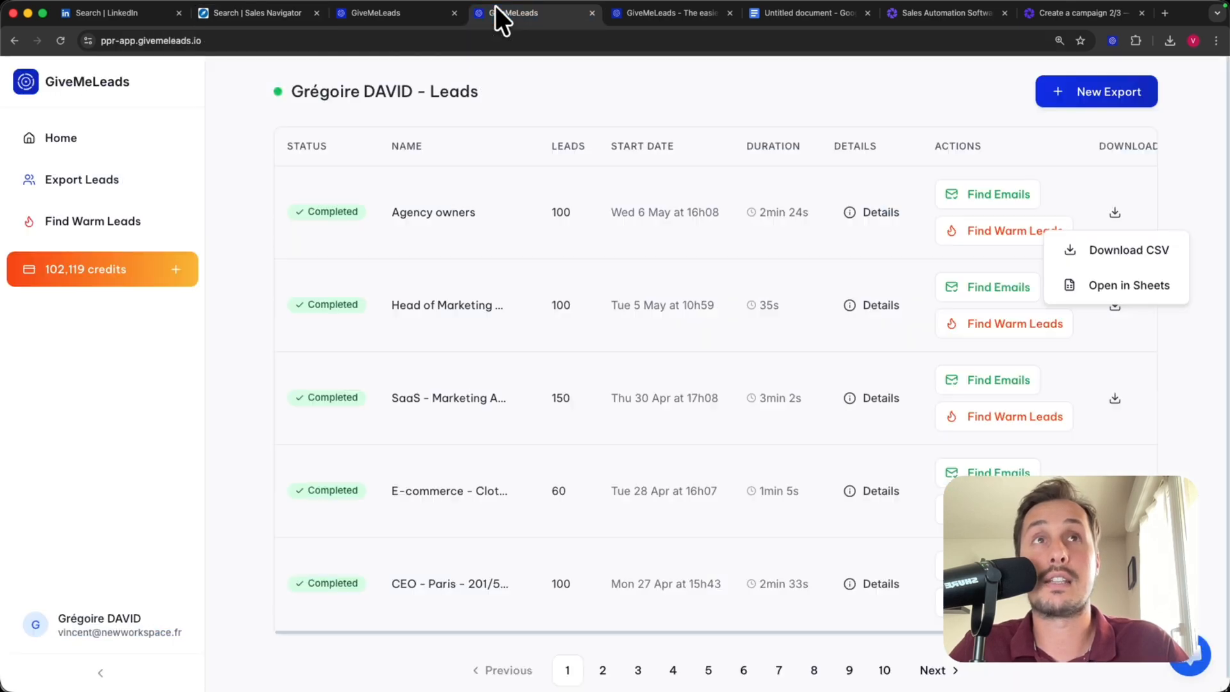
left_click(669, 11)
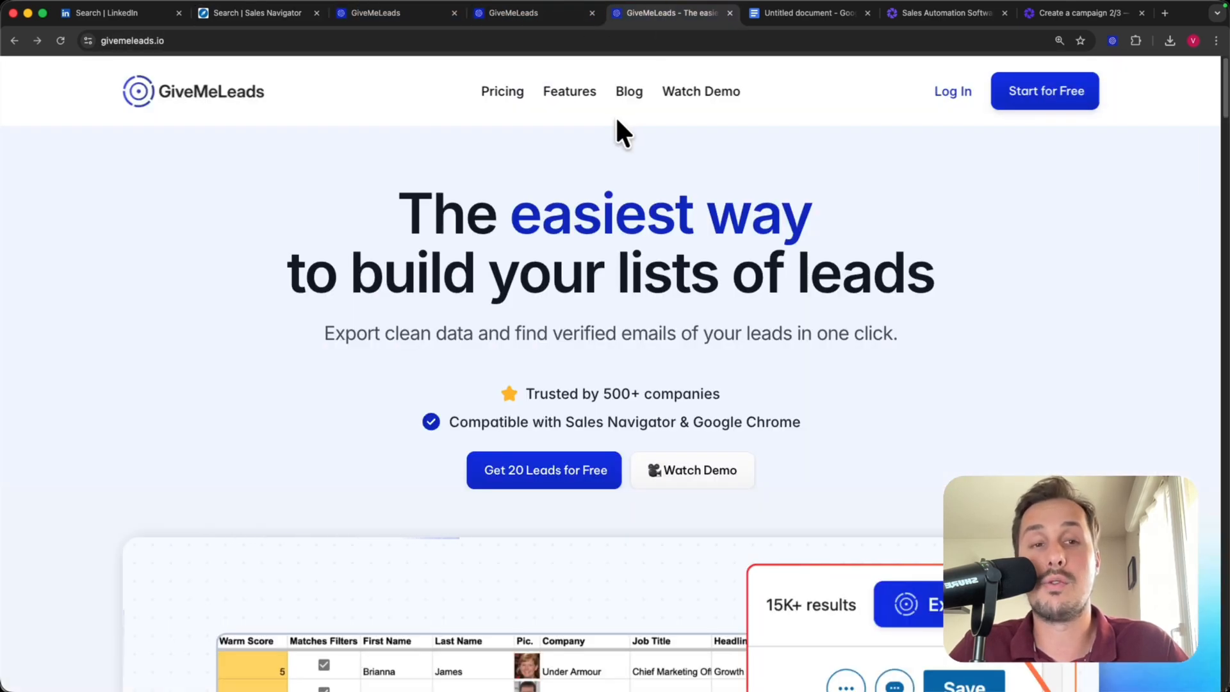